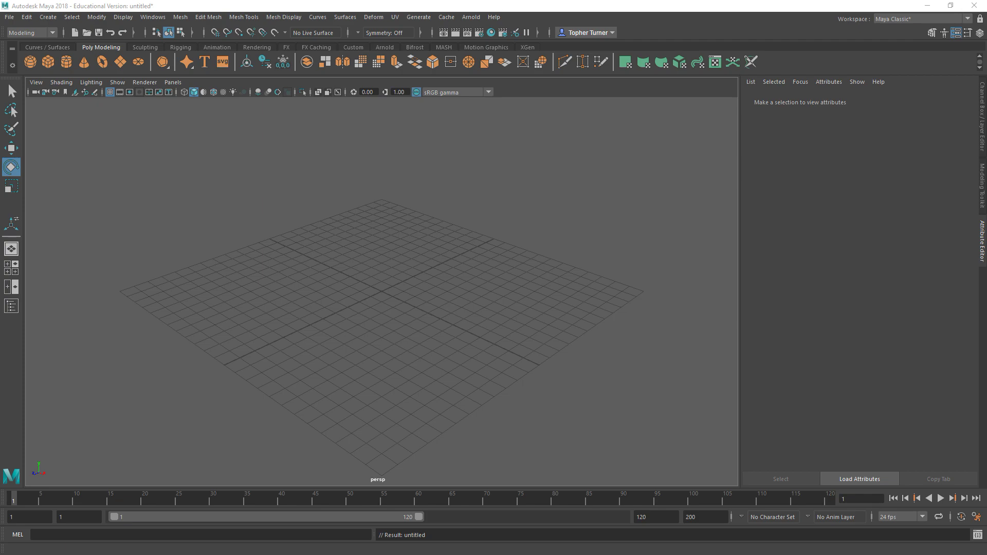
Place the Oil Barrel.jpg and WoodenBarrel.jpg reference pictures side by side to compare them, and move the wooden barrel picture off screen.
left_click_drag(986, 89, 749, 86)
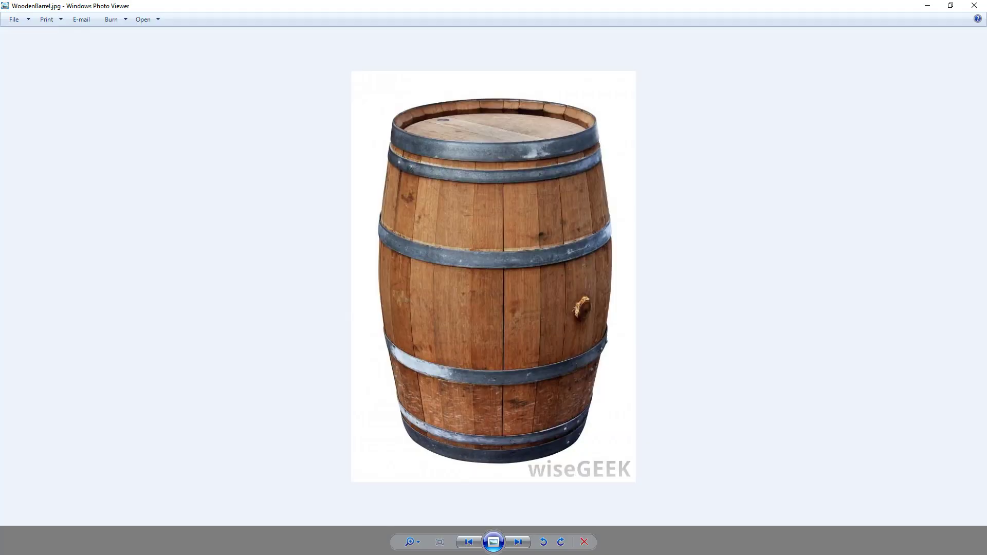
double_click(31, 4)
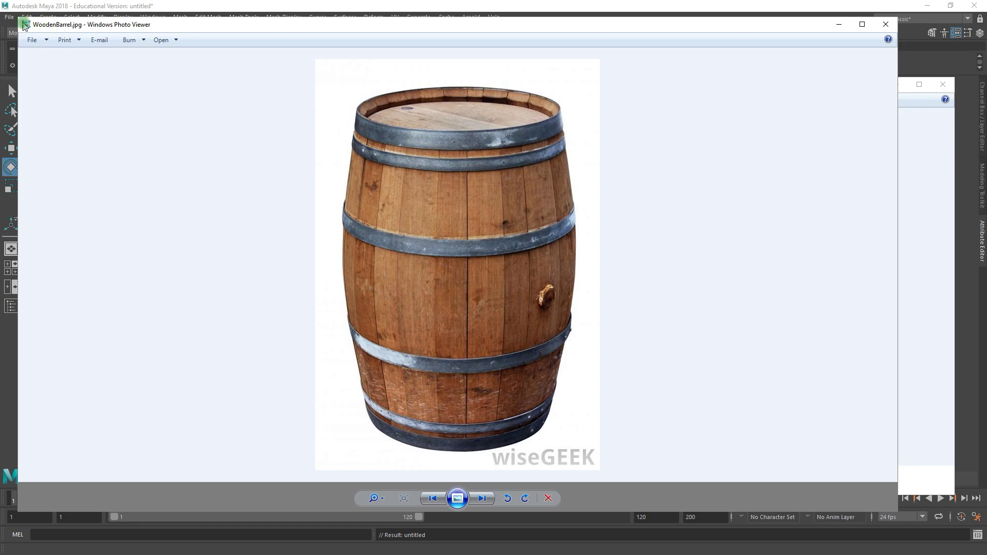
left_click_drag(476, 97, 483, 90)
left_click_drag(706, 103, 321, 100)
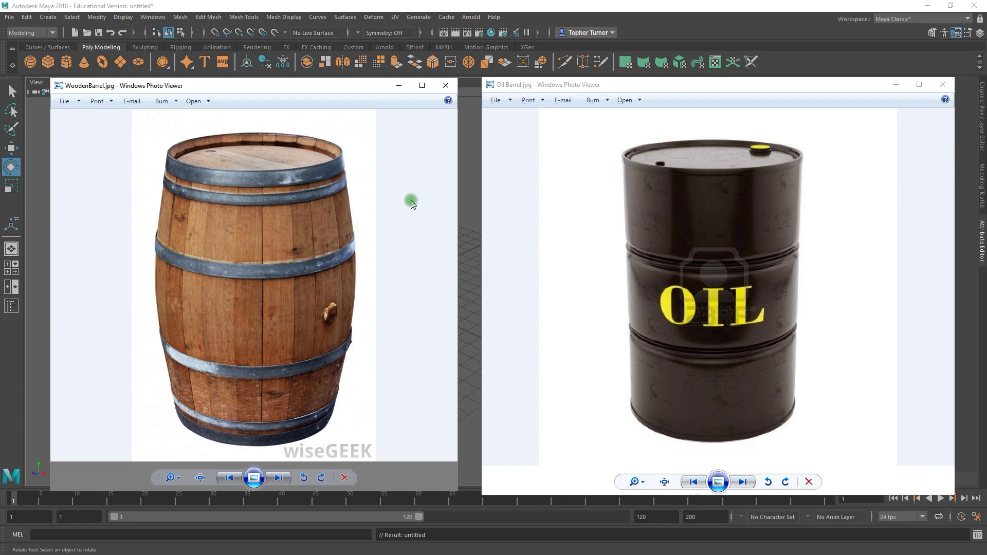
left_click_drag(267, 86, 282, 93)
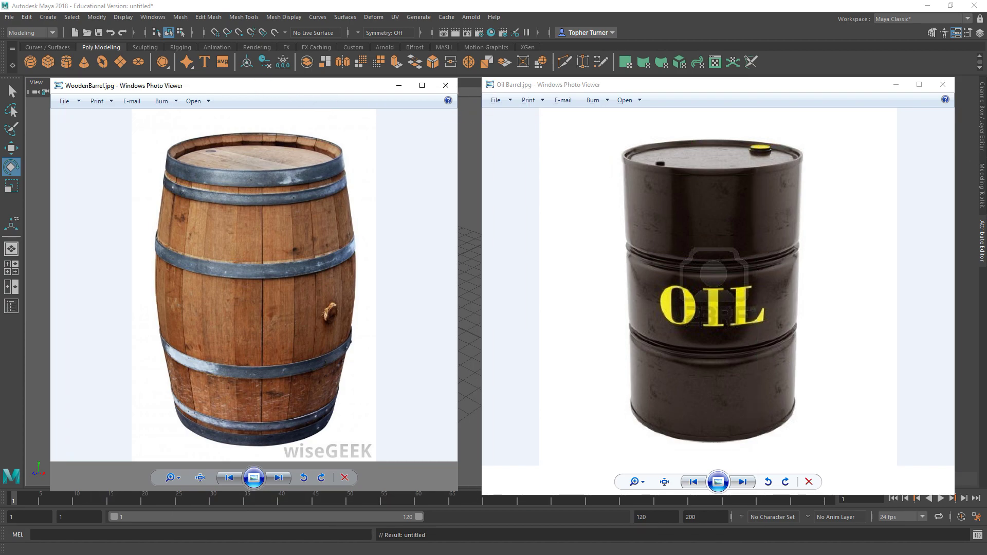
left_click_drag(281, 93, 0, 205)
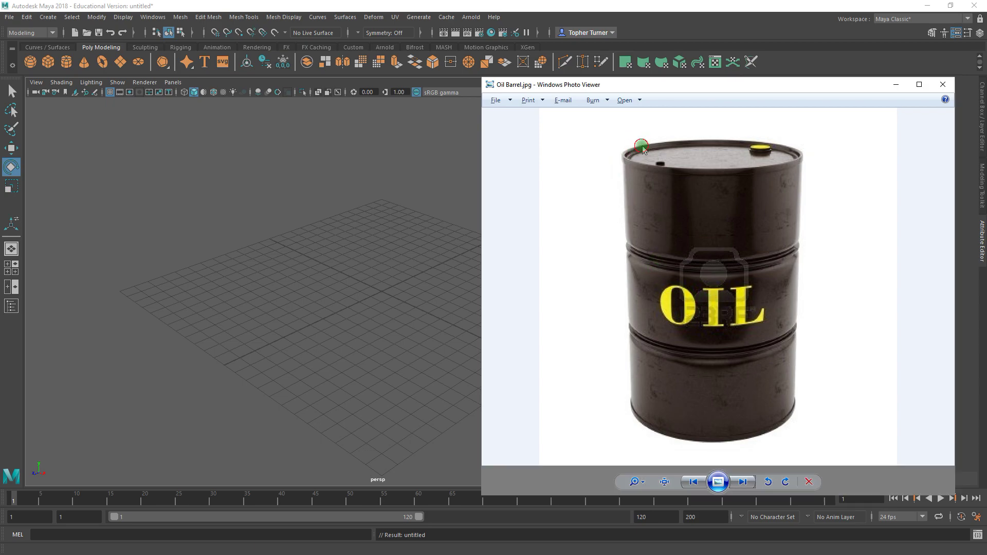
Examine the top rim, lid caps, side ridges and base of the drum in Oil Barrel.jpg.
scroll(635, 153, "up", 3)
scroll(633, 154, "up", 3)
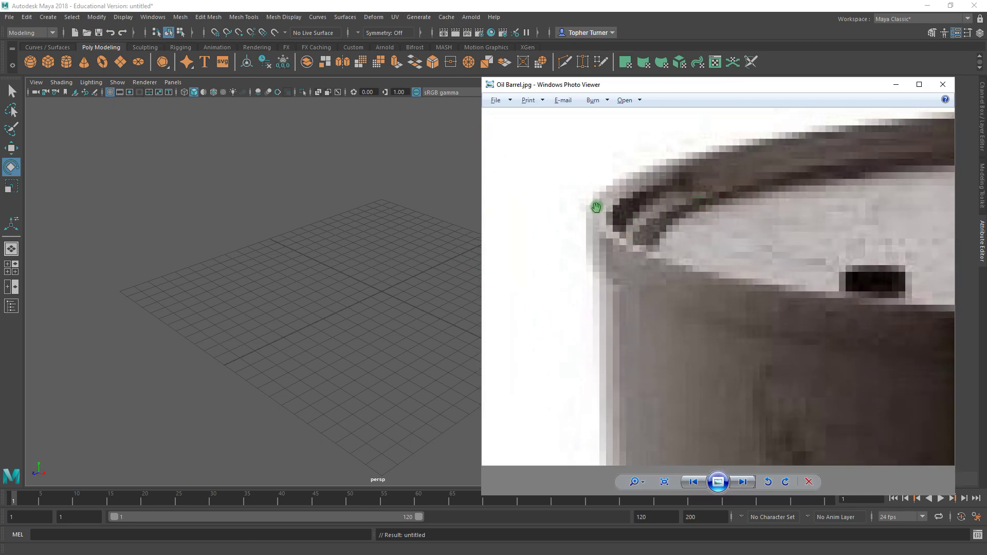
scroll(604, 198, "down", 4)
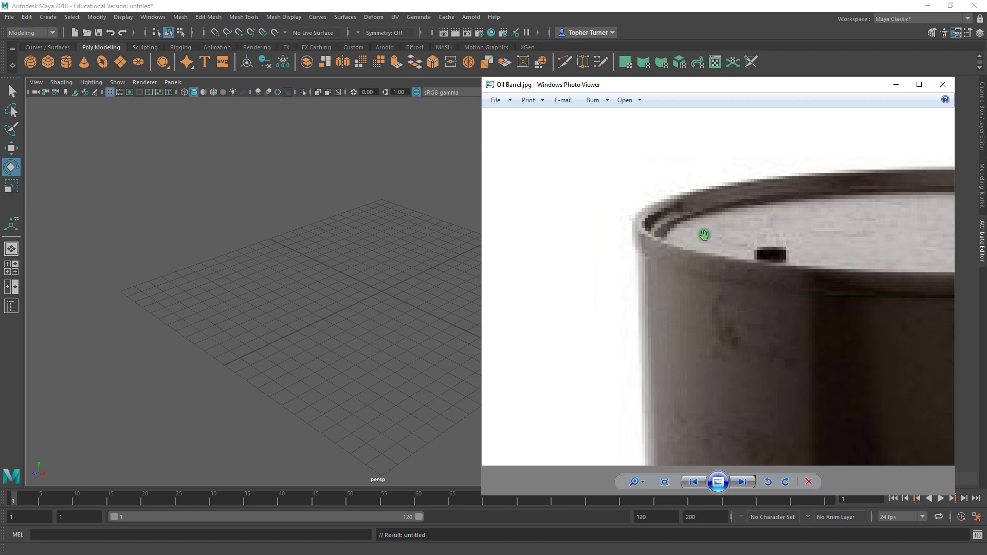
left_click_drag(692, 238, 578, 213)
scroll(591, 221, "down", 5)
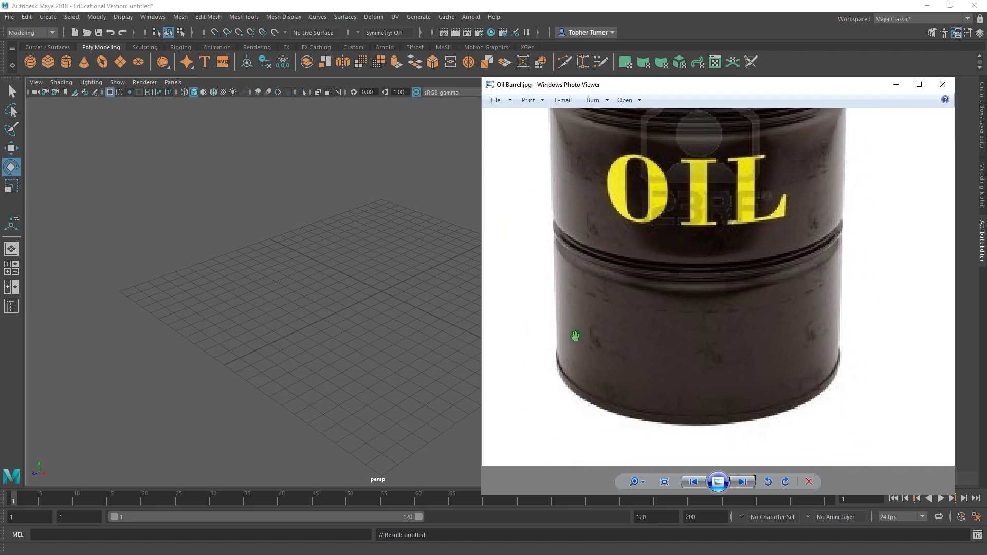
left_click_drag(598, 212, 568, 355)
scroll(555, 183, "up", 3)
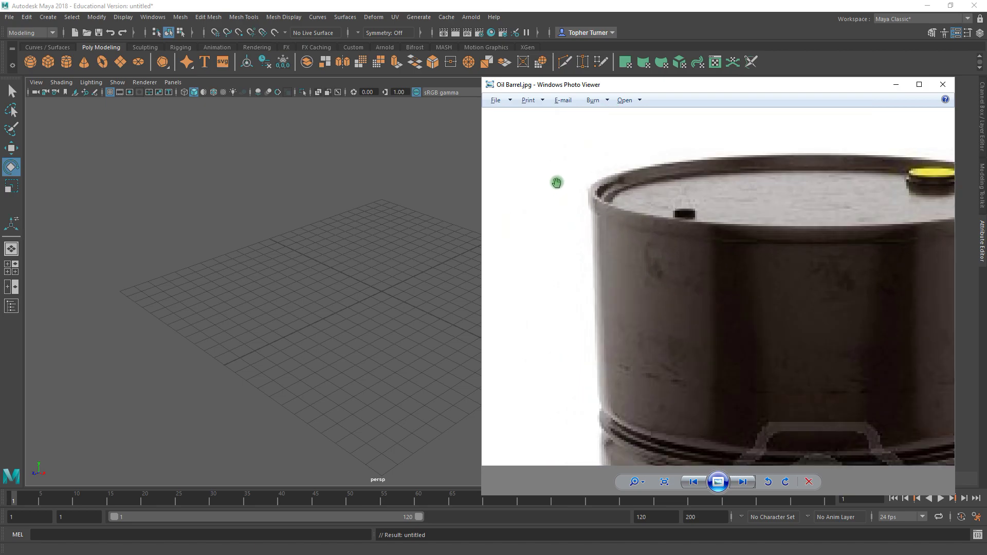
scroll(584, 205, "up", 2)
scroll(837, 202, "down", 1)
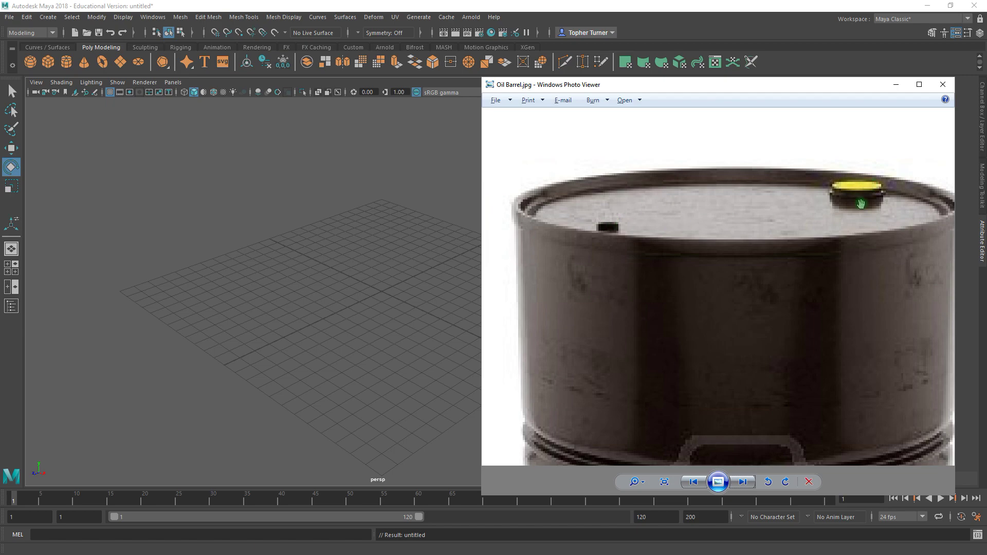
scroll(661, 170, "up", 4)
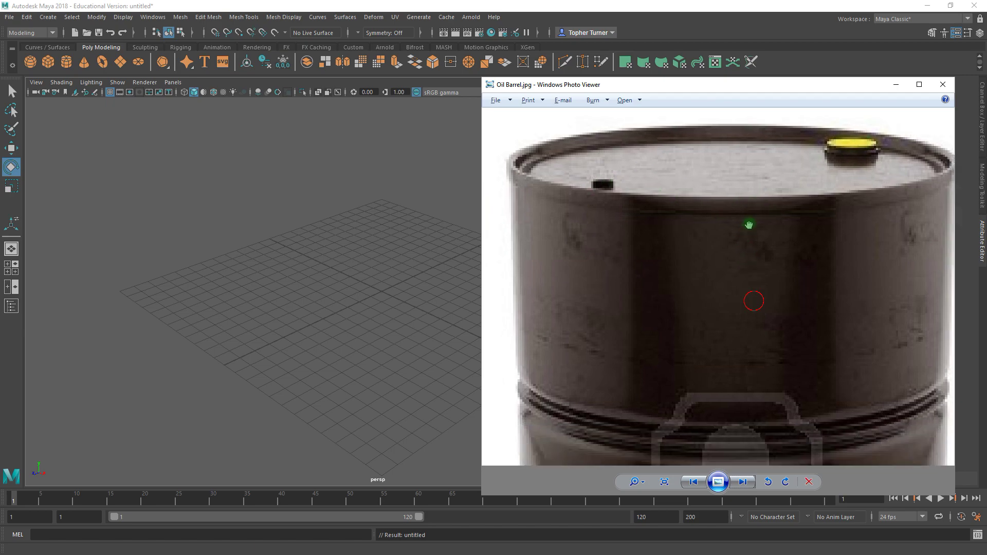
scroll(615, 167, "down", 4)
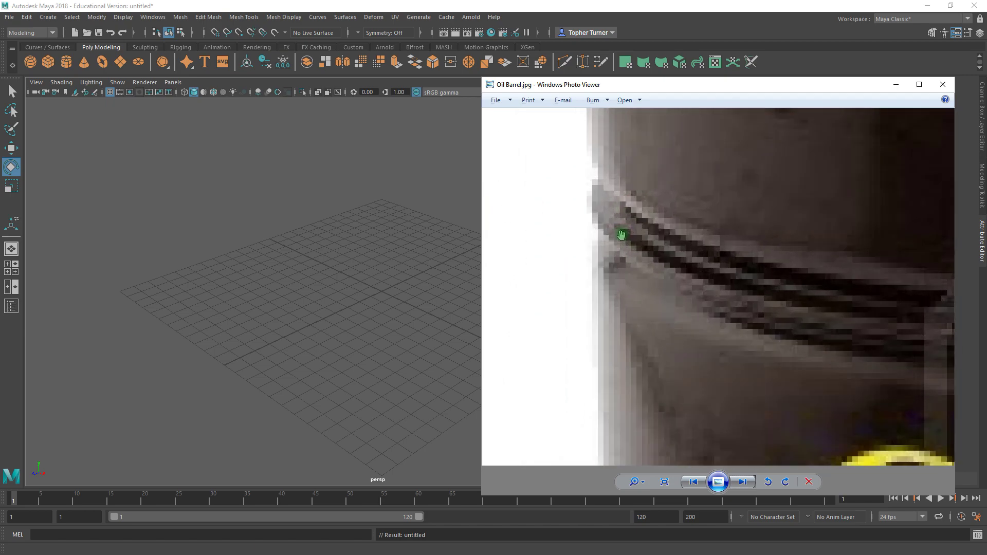
scroll(703, 358, "down", 3)
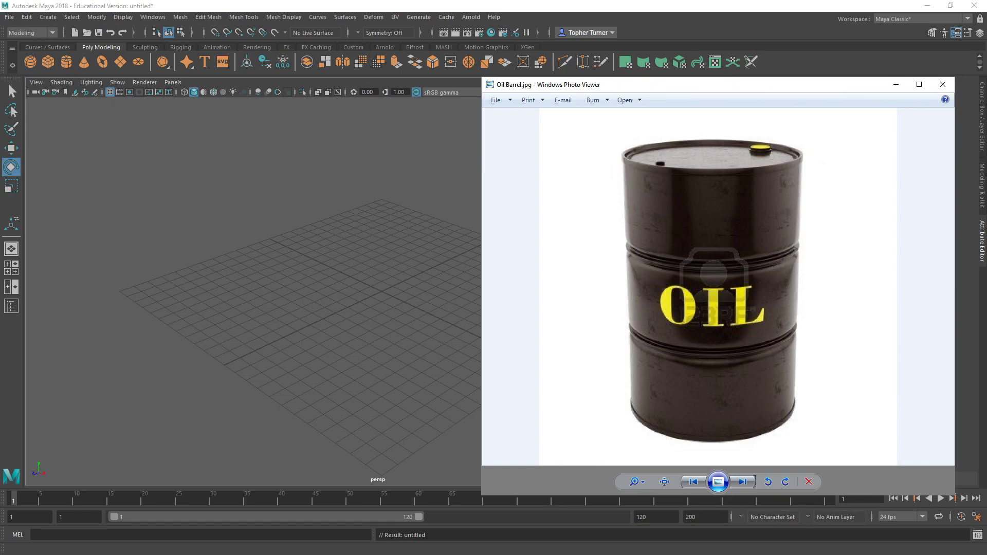
Switch back to Maya and create a polygon cylinder at the centre of the grid.
key("alt+Tab")
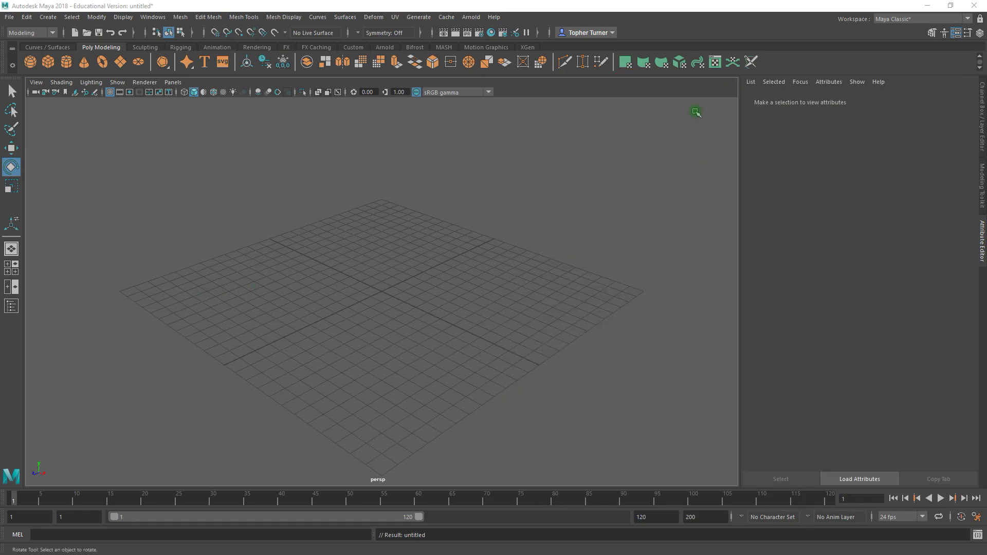
left_click(67, 62)
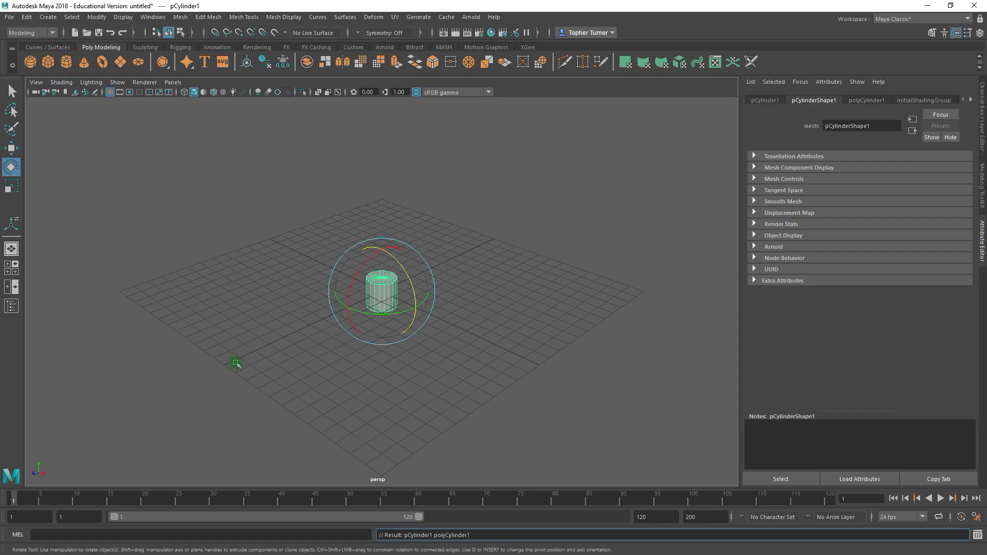
right_click_drag(458, 302, 420, 353, "alt")
left_click_drag(420, 353, 341, 304, "alt")
right_click_drag(341, 304, 487, 368, "alt")
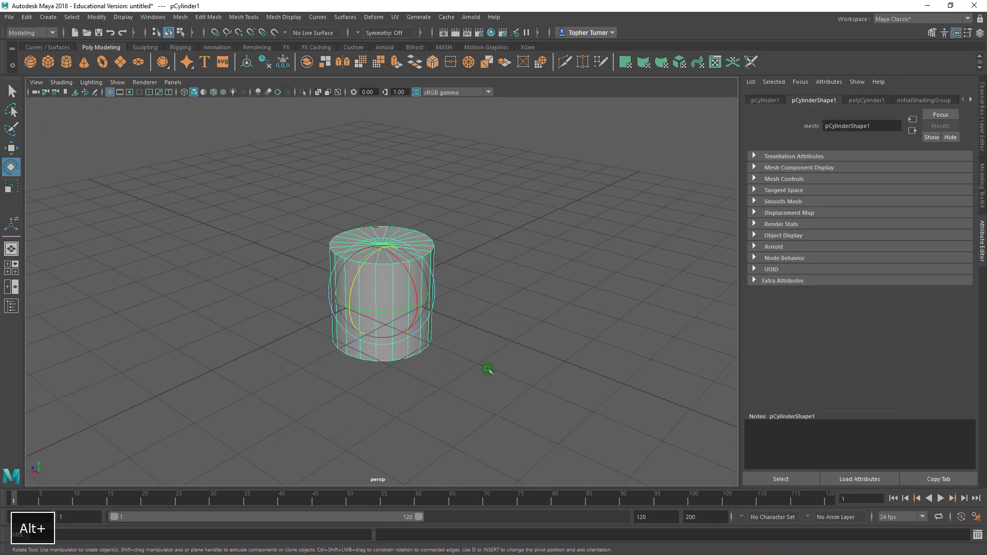
middle_click_drag(487, 368, 494, 337, "alt")
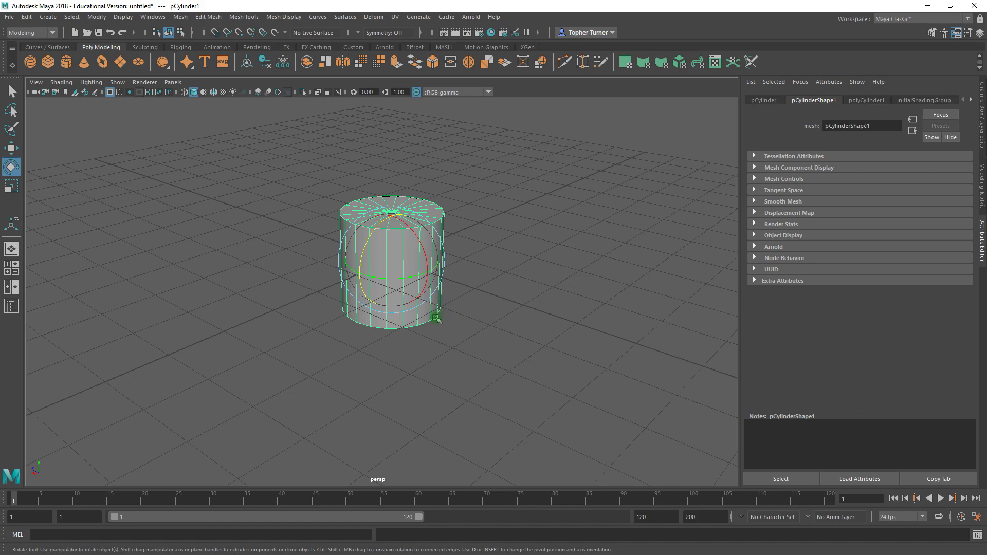
left_click_drag(470, 259, 476, 282, "alt")
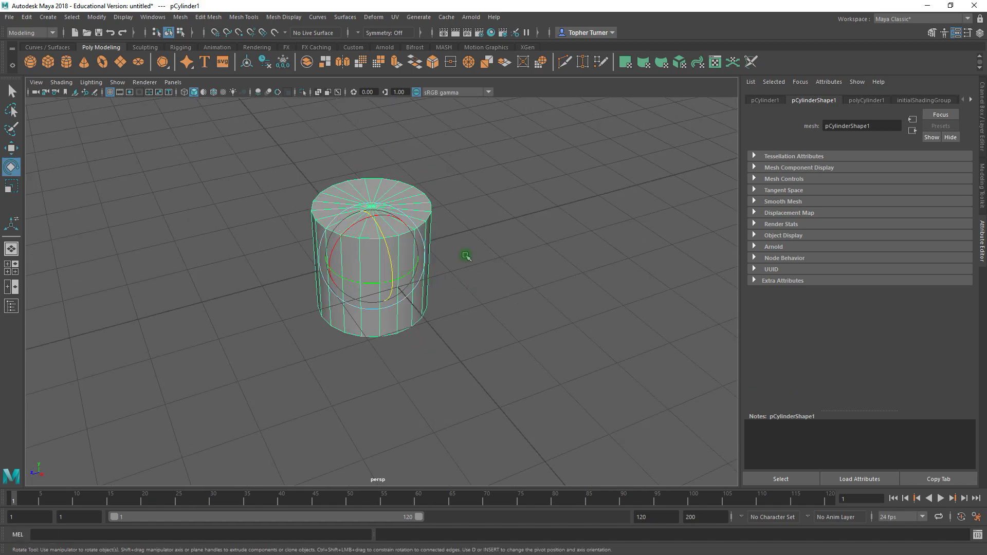
right_click_drag(466, 252, 465, 236, "alt")
right_click_drag(480, 313, 367, 211, "alt")
left_click_drag(445, 275, 474, 246, "alt")
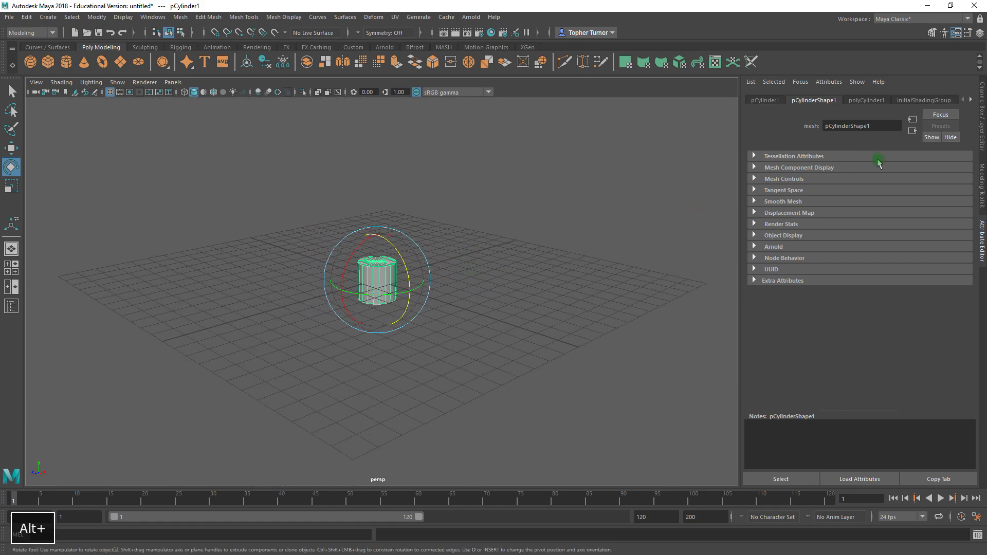
Set the cylinder's radius to 30 and its height to 90.
left_click(858, 101)
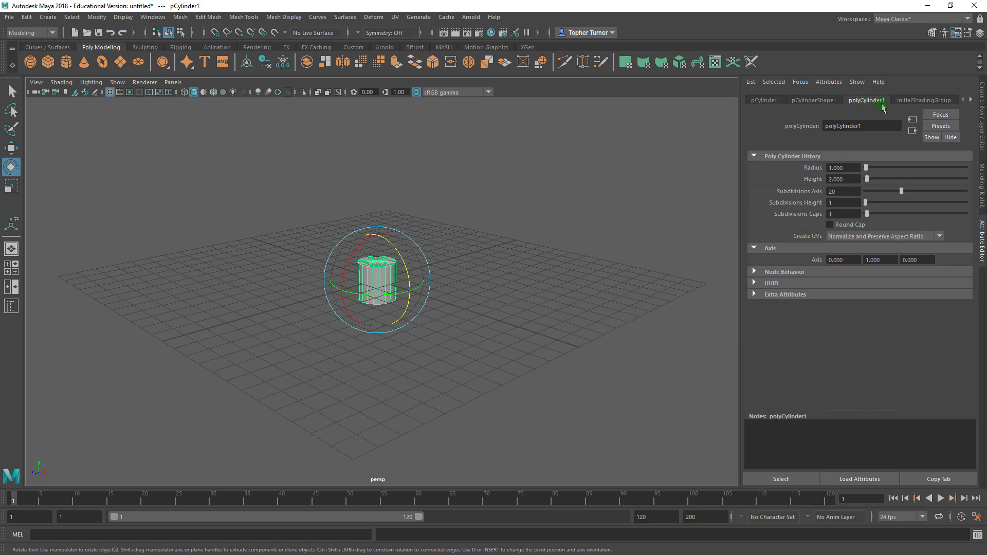
left_click(849, 168)
type("30")
left_click(854, 179)
type("90")
key("Return")
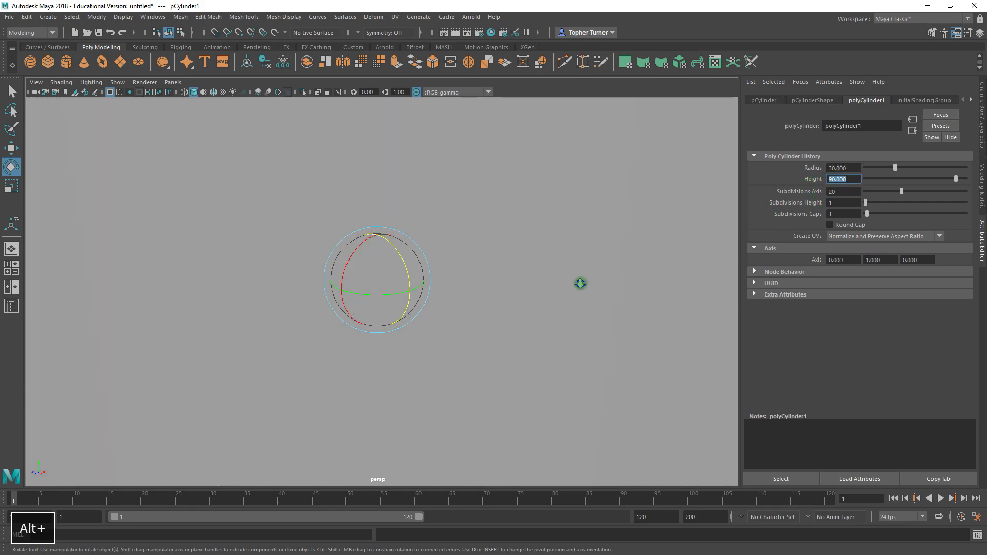
right_click_drag(582, 282, 494, 220, "alt")
left_click_drag(559, 326, 462, 272, "alt")
right_click_drag(461, 272, 480, 295, "alt")
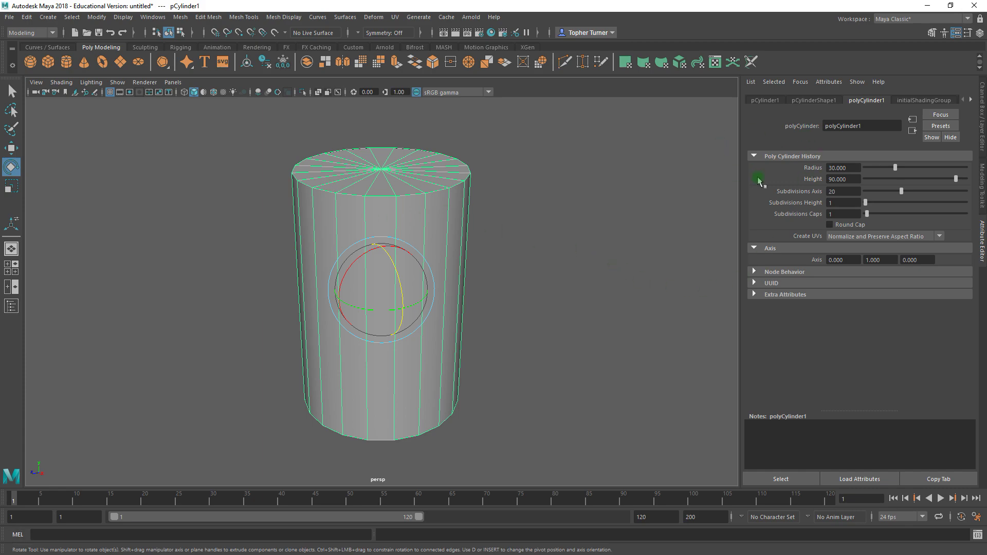
Scale the cylinder uniformly to 0.25 in X, Y and Z.
left_click(763, 101)
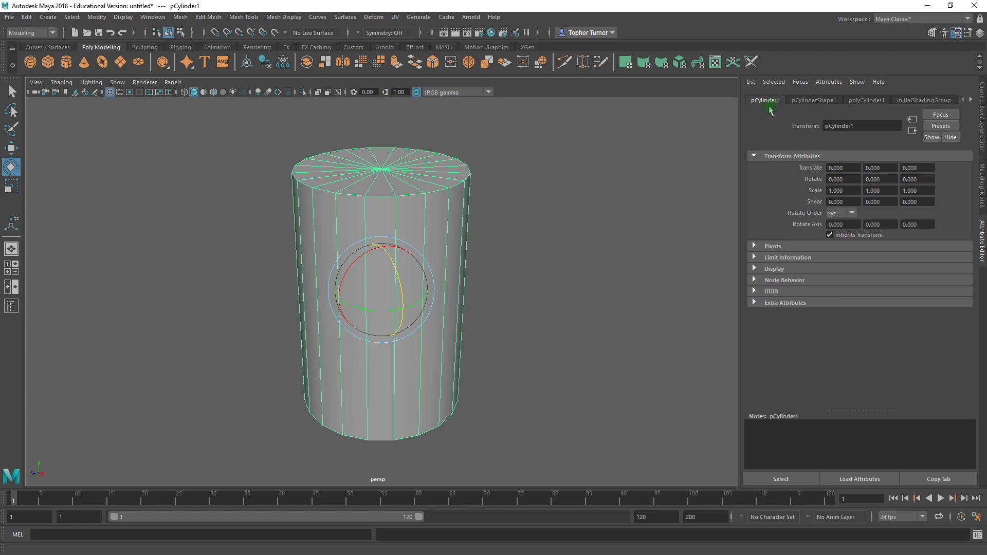
left_click_drag(851, 191, 830, 192)
type(".25")
key("Tab")
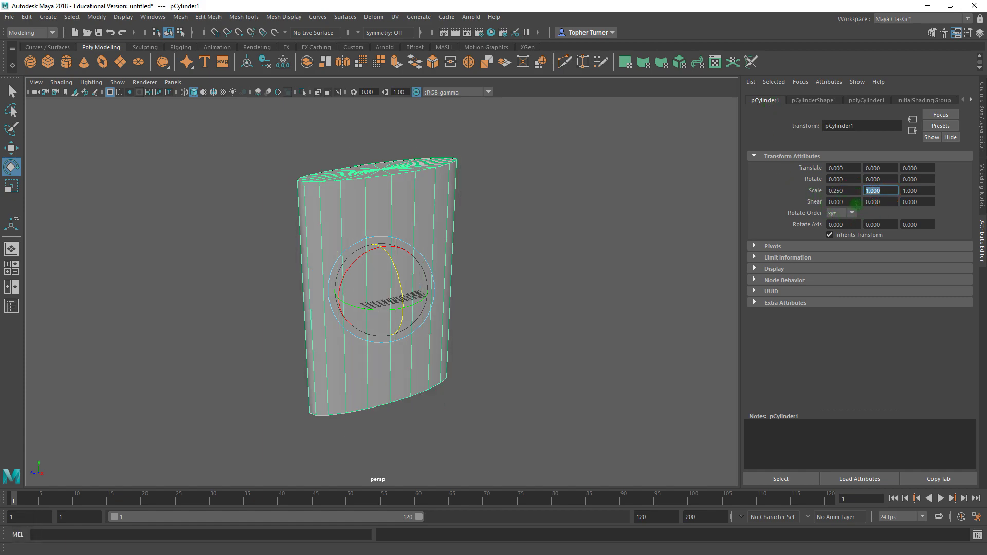
type(".2")
key("Tab")
type(".25")
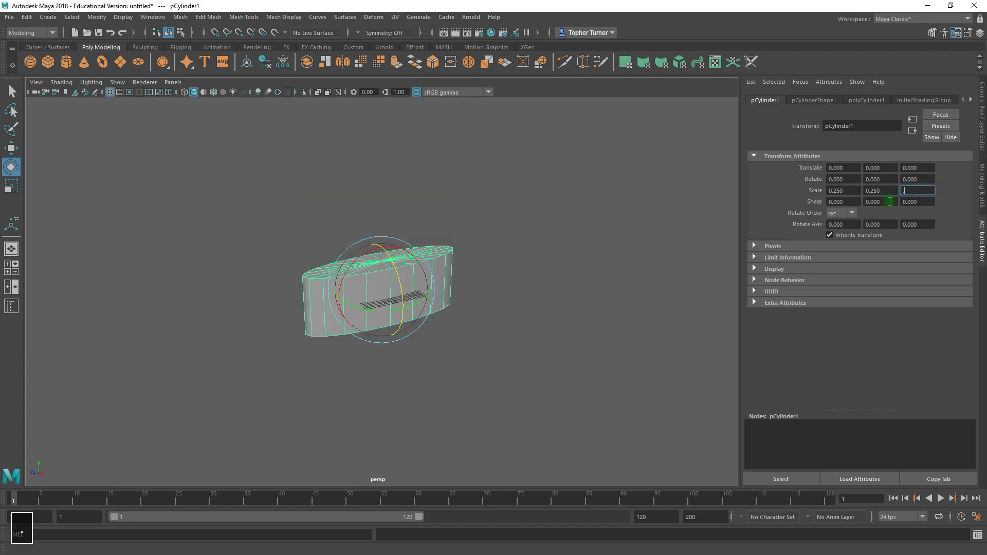
key("Return")
right_click_drag(428, 244, 670, 465, "alt")
left_click_drag(493, 310, 504, 295, "alt")
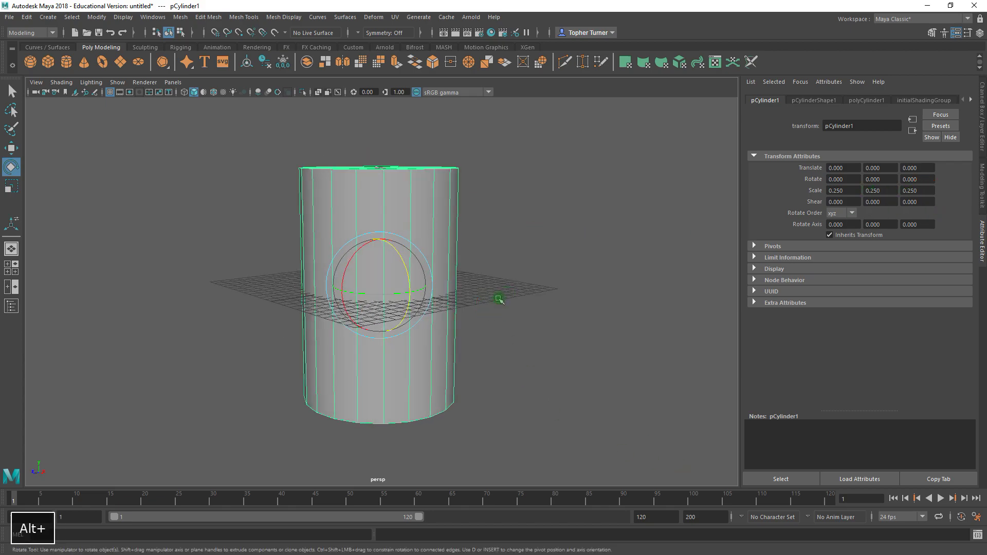
right_click_drag(496, 261, 535, 287, "alt")
left_click_drag(513, 263, 487, 279, "alt")
right_click_drag(546, 295, 476, 248, "alt")
middle_click_drag(508, 245, 508, 271, "alt")
left_click_drag(505, 270, 469, 249, "alt")
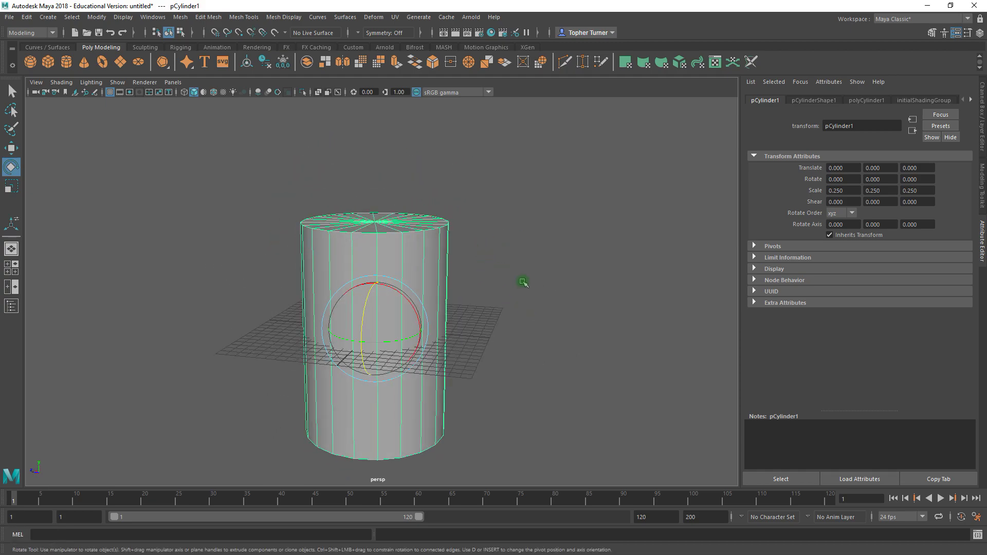
Raise the cylinder so its base rests on the grid, with an exact Y translation of 11.25.
key("w")
left_click_drag(378, 303, 323, 287)
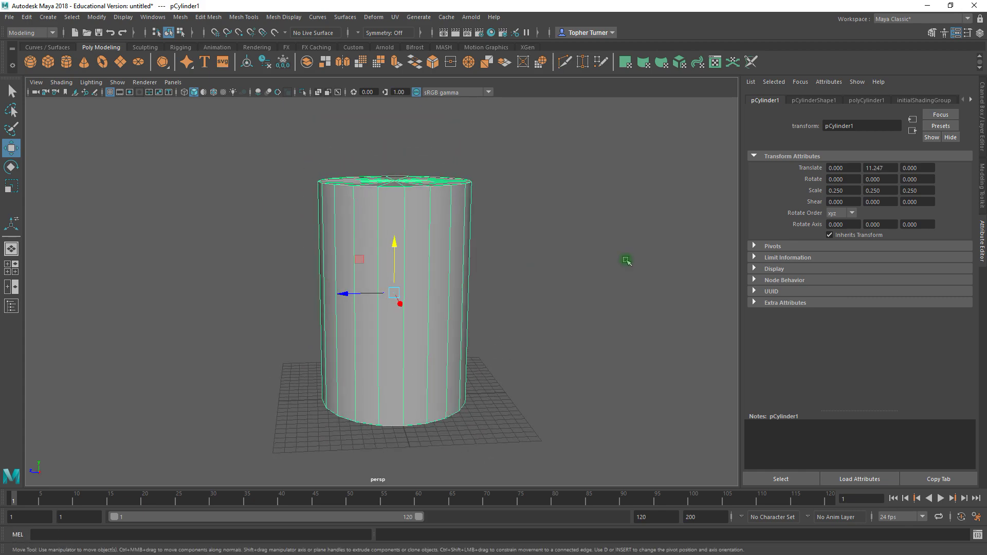
left_click_drag(876, 169, 894, 169)
middle_click_drag(500, 328, 535, 257, "alt")
right_click_drag(447, 262, 718, 551, "alt")
middle_click_drag(447, 325, 257, 267, "alt")
left_click(882, 168)
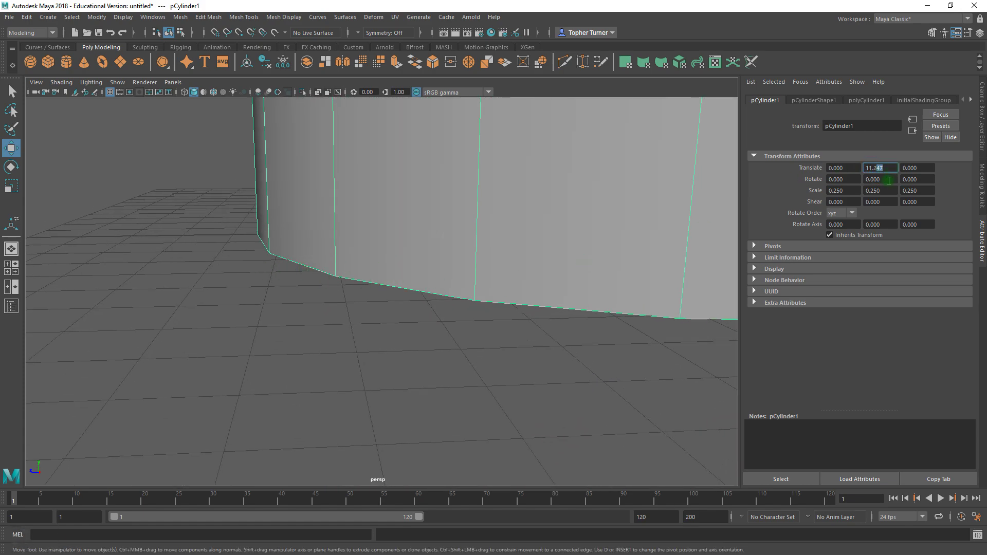
type("5")
key("Return")
Inspect the cylinder's placement on the grid from several sides and check its X and Z translation.
left_click_drag(498, 268, 420, 300, "alt")
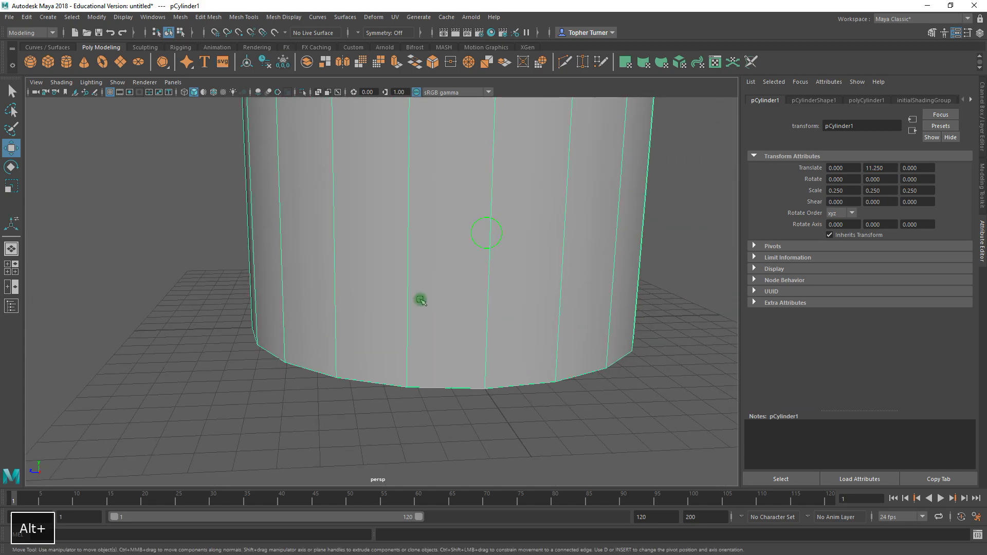
right_click_drag(539, 341, 458, 214, "alt")
middle_click_drag(458, 214, 467, 333, "alt")
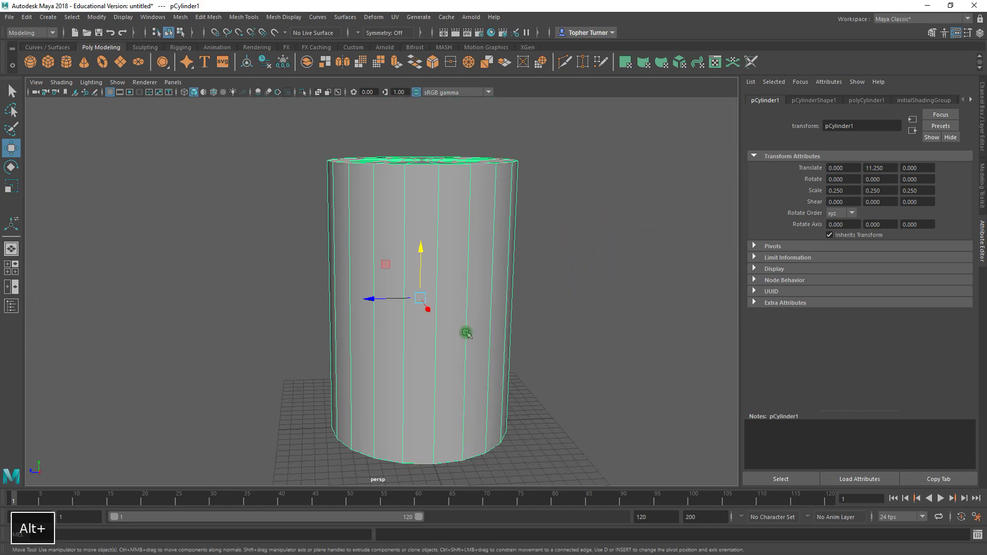
left_click_drag(467, 327, 507, 330, "alt")
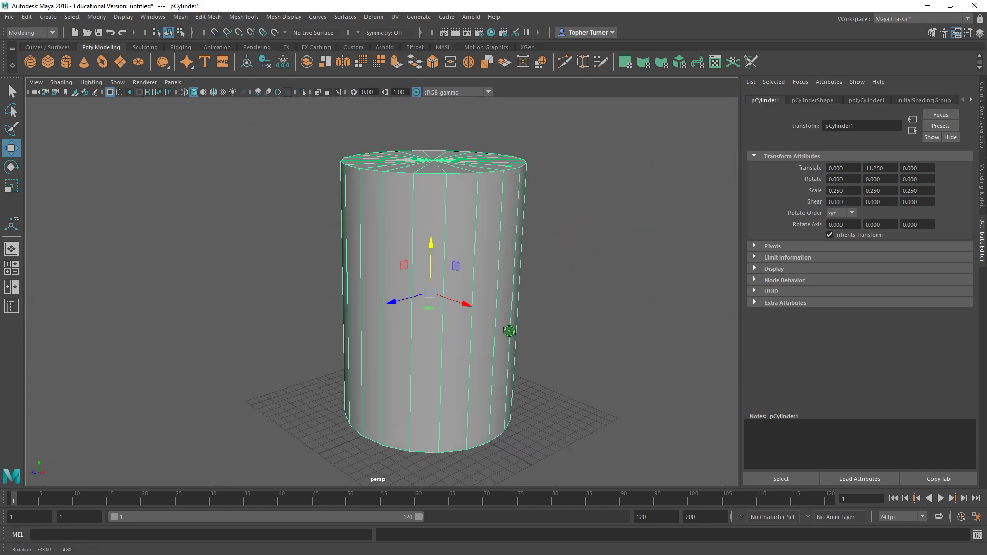
right_click_drag(473, 347, 408, 335, "alt")
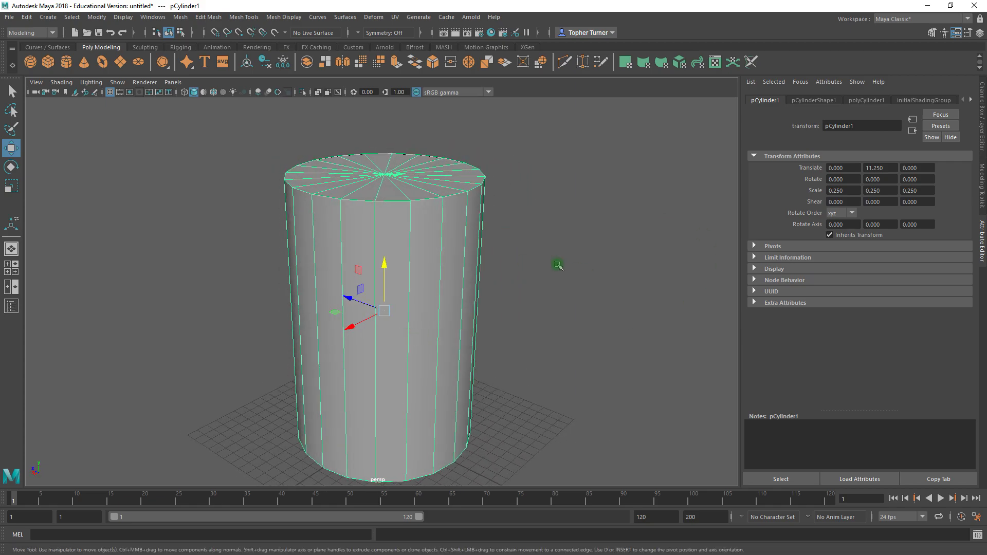
right_click_drag(498, 257, 451, 224, "alt")
left_click_drag(485, 232, 365, 227, "alt")
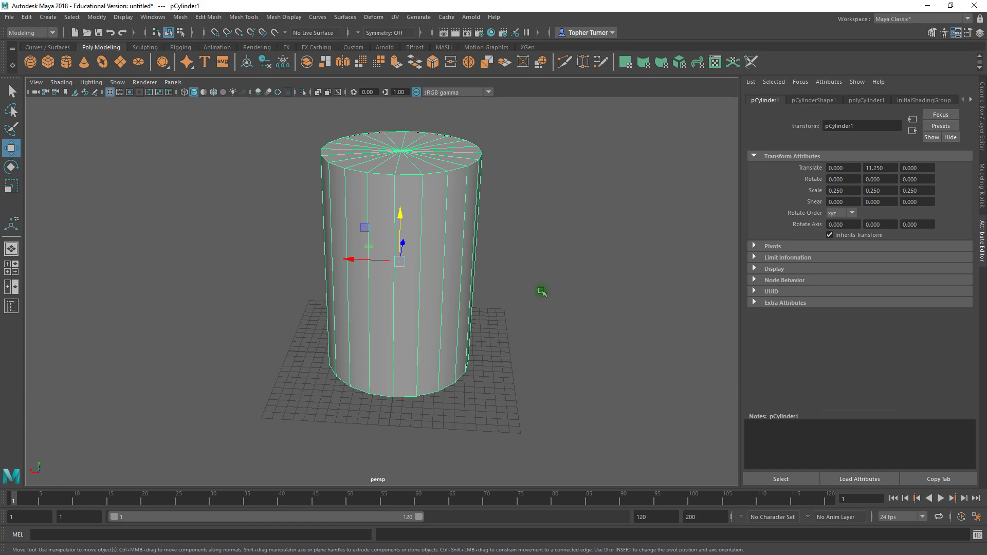
left_click(853, 168)
left_click(922, 168)
left_click_drag(499, 277, 455, 288, "alt")
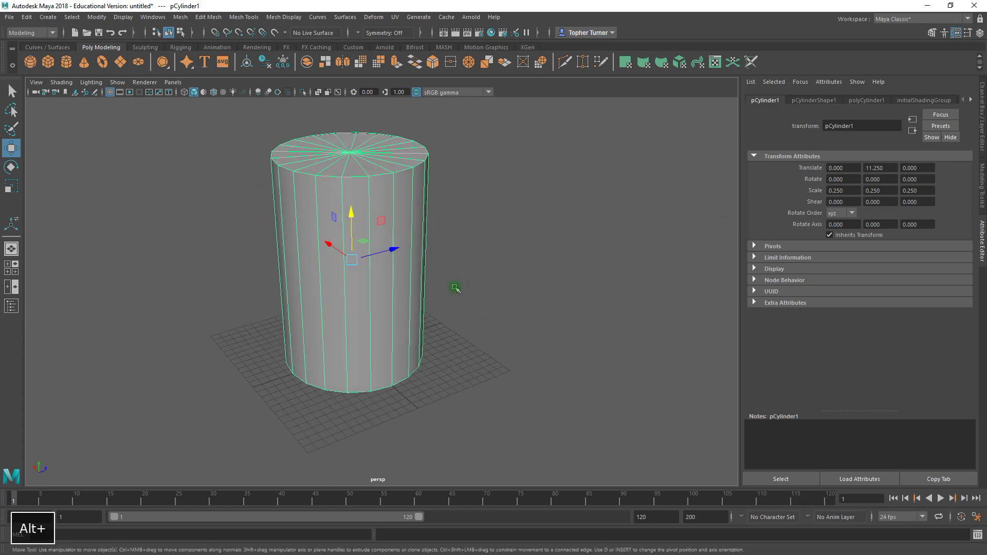
Set the cylinder's height subdivisions to 3.
scroll(447, 282, "up", 2)
middle_click_drag(441, 282, 482, 303, "alt")
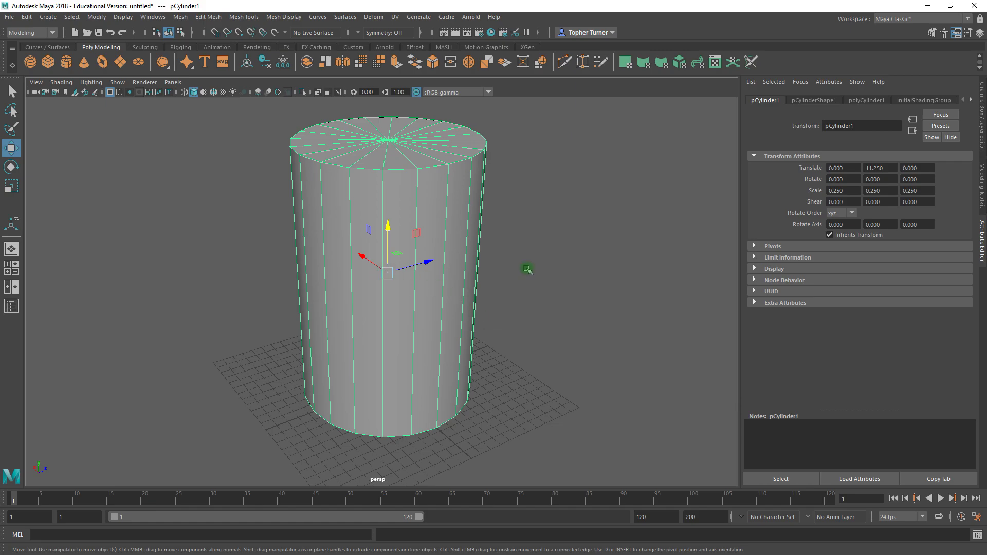
right_click_drag(553, 282, 520, 326, "alt")
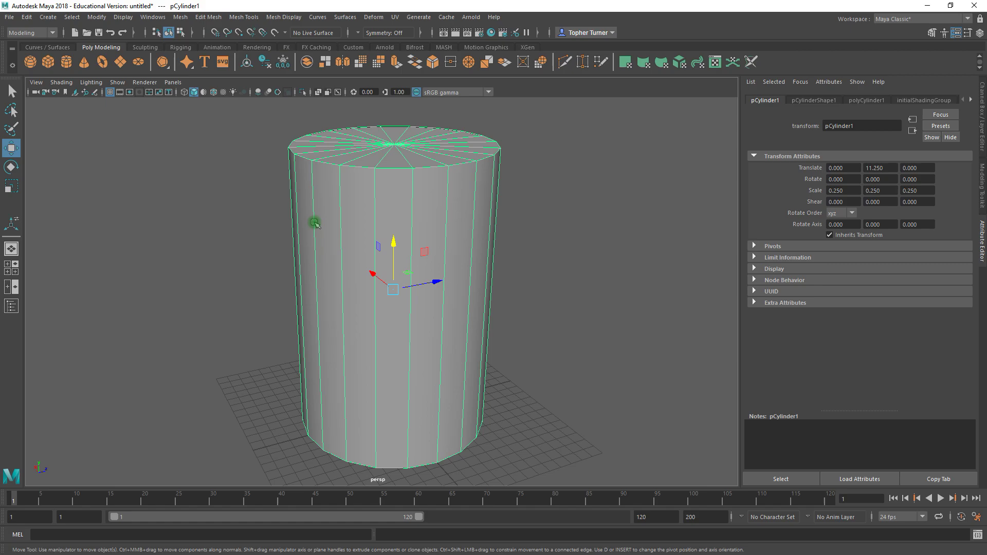
mouse_move(395, 250)
left_mouse_down("alt")
mouse_move(392, 231)
mouse_move(401, 245)
left_mouse_up("alt")
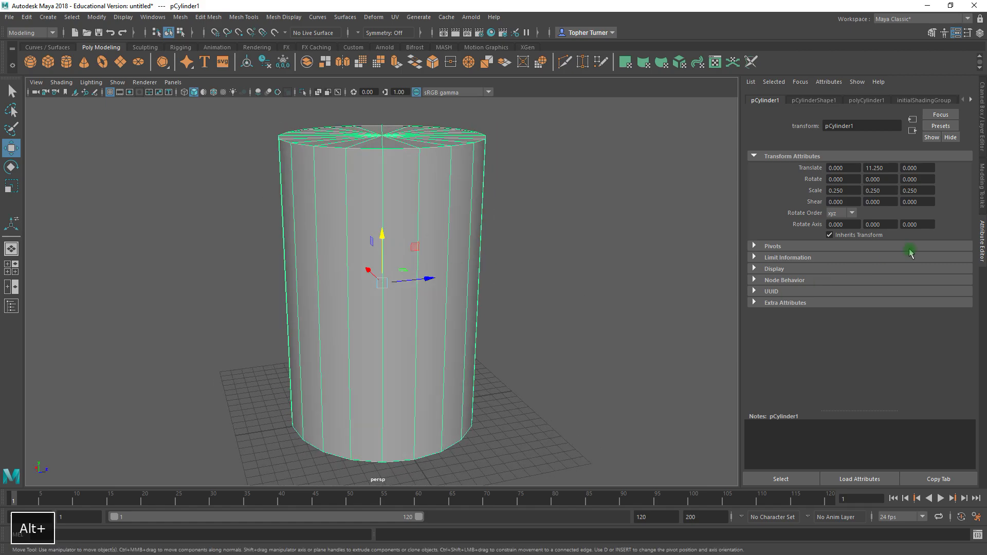
left_click(867, 100)
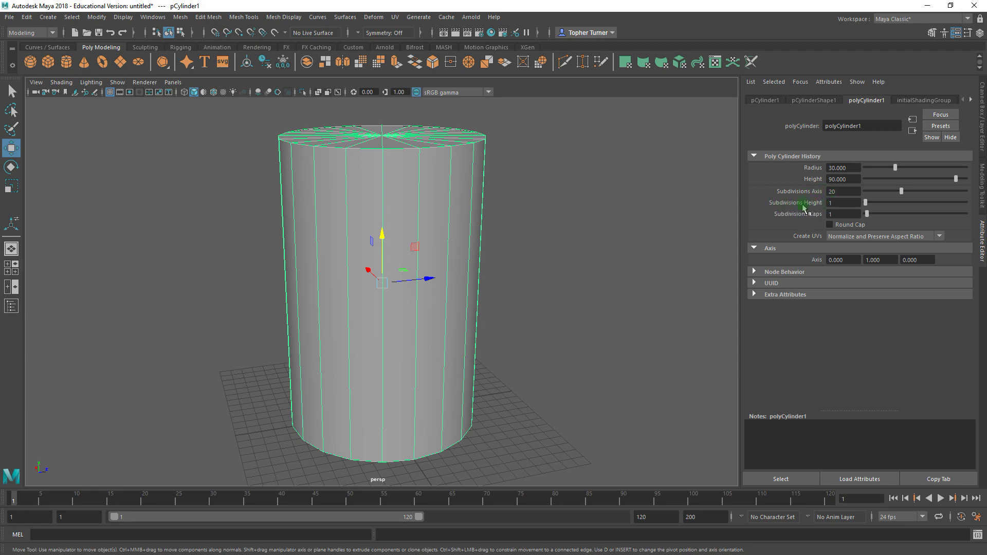
left_click(836, 205)
type("3")
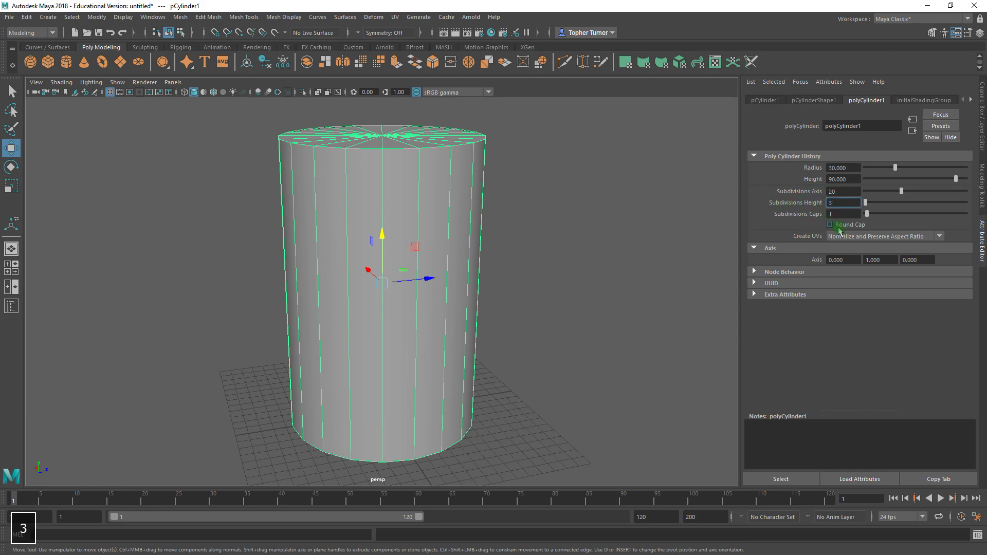
key("Return")
Examine the subdivided cylinder from the sides and from above, checking the spacing of the horizontal edge rings.
left_click_drag(522, 324, 465, 374, "alt")
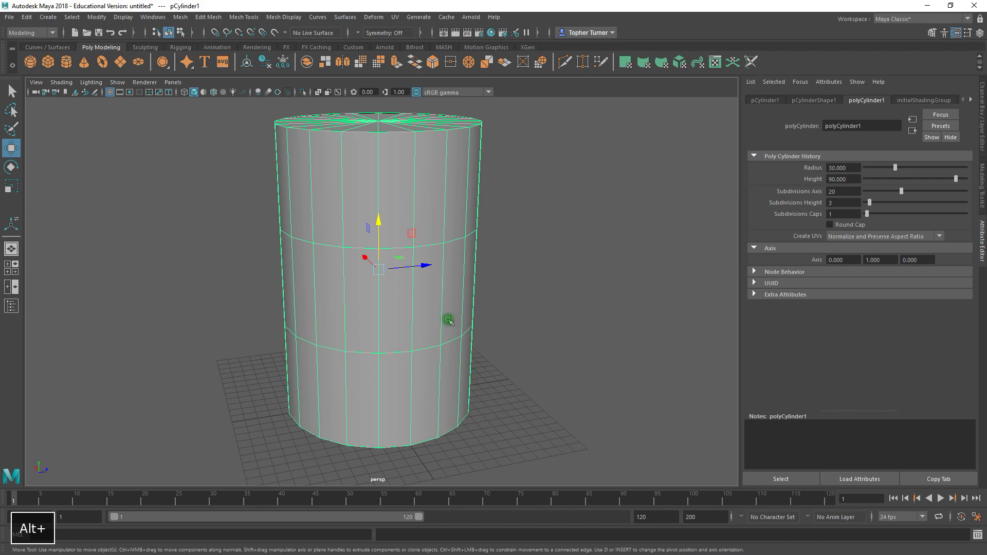
left_click_drag(538, 326, 529, 282, "alt")
right_click_drag(529, 283, 538, 315, "alt")
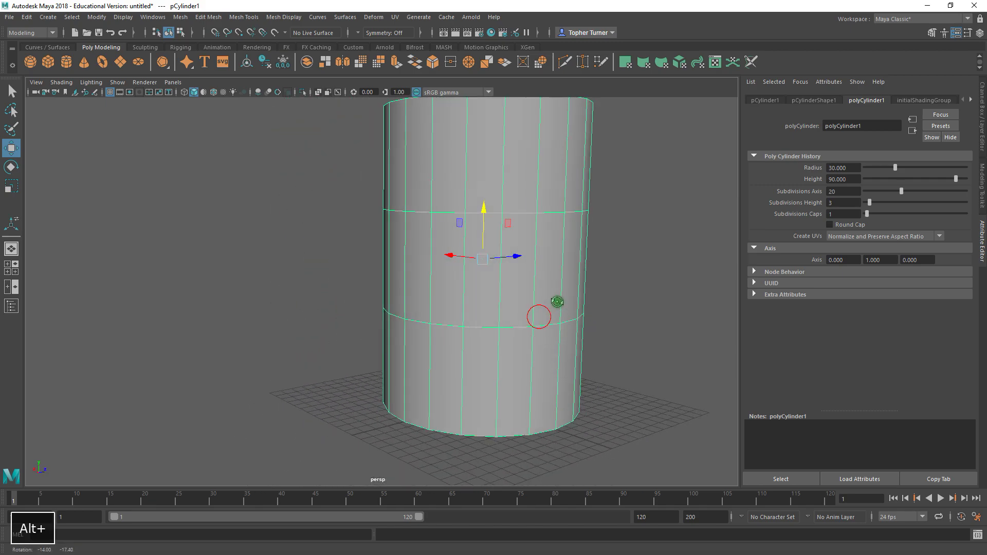
left_click_drag(565, 310, 512, 313, "alt")
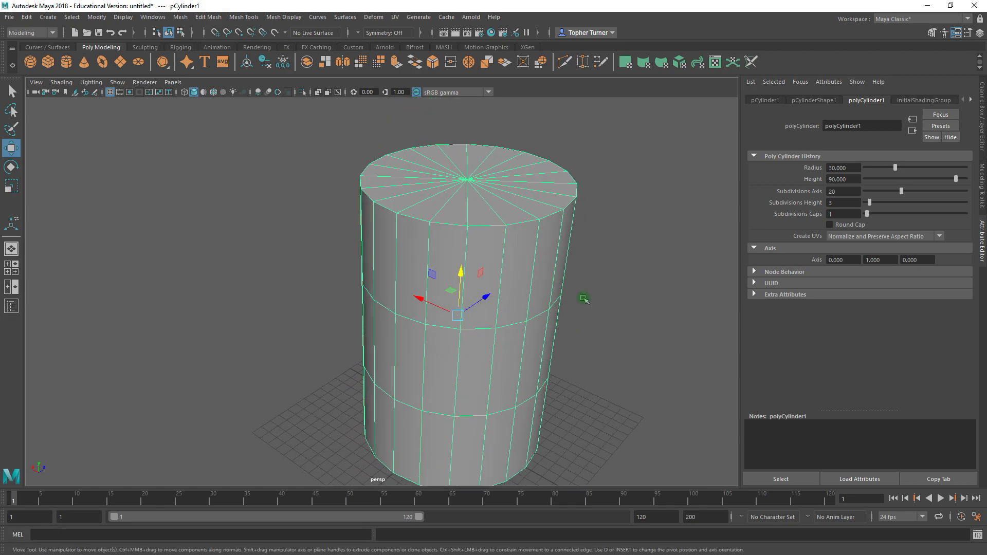
middle_click_drag(583, 298, 543, 291, "alt")
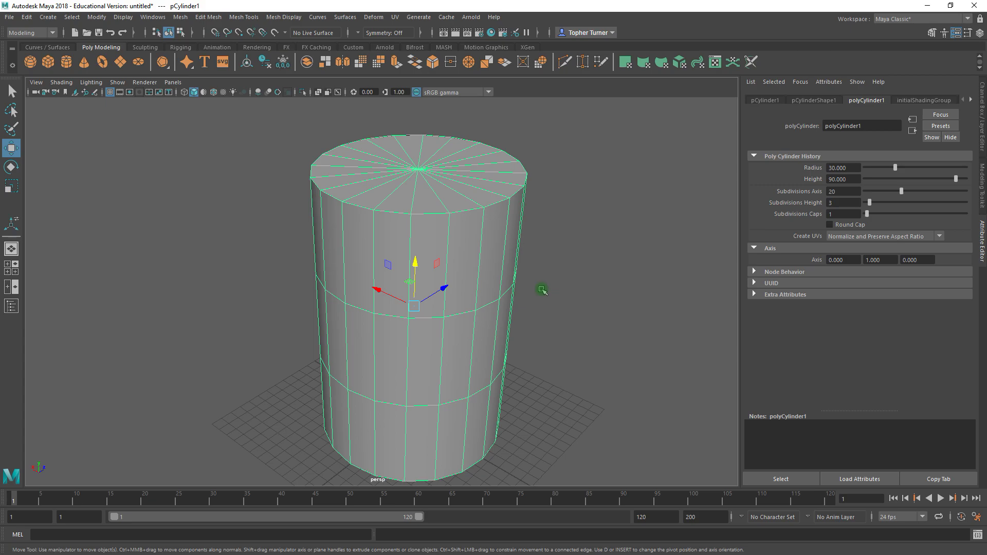
left_click_drag(529, 196, 470, 186, "alt")
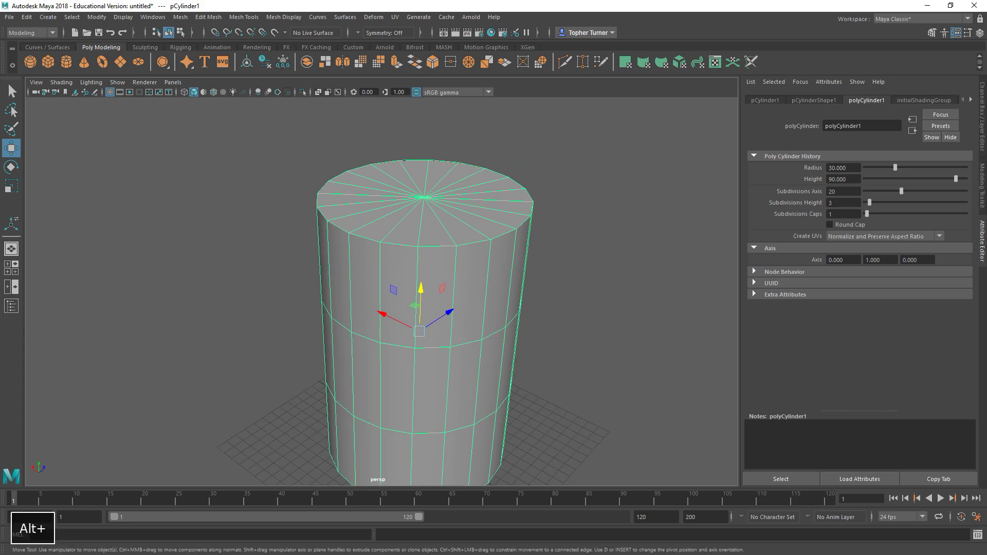
right_click_drag(326, 207, 420, 229, "alt")
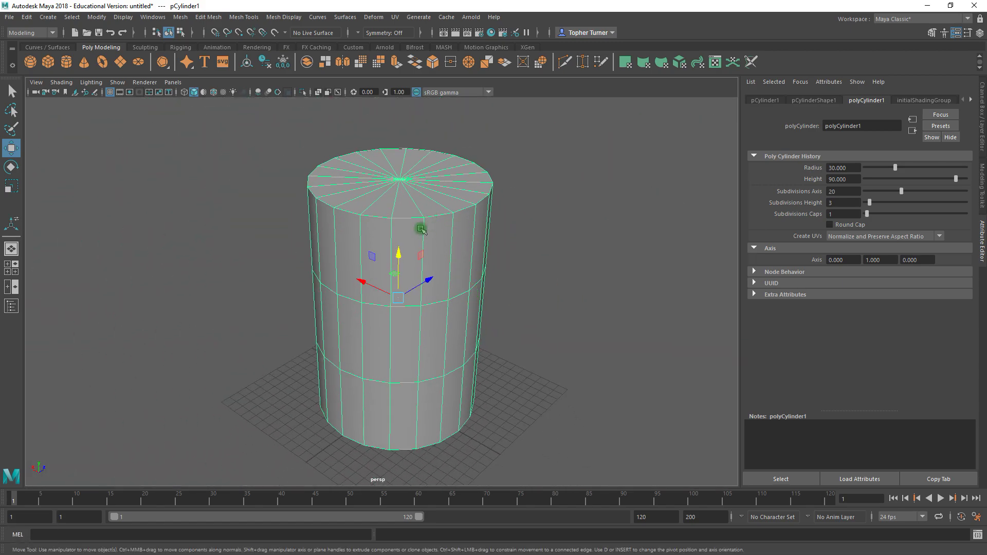
Select only the top and bottom cap faces of the cylinder, leaving out all side faces.
right_click(560, 198)
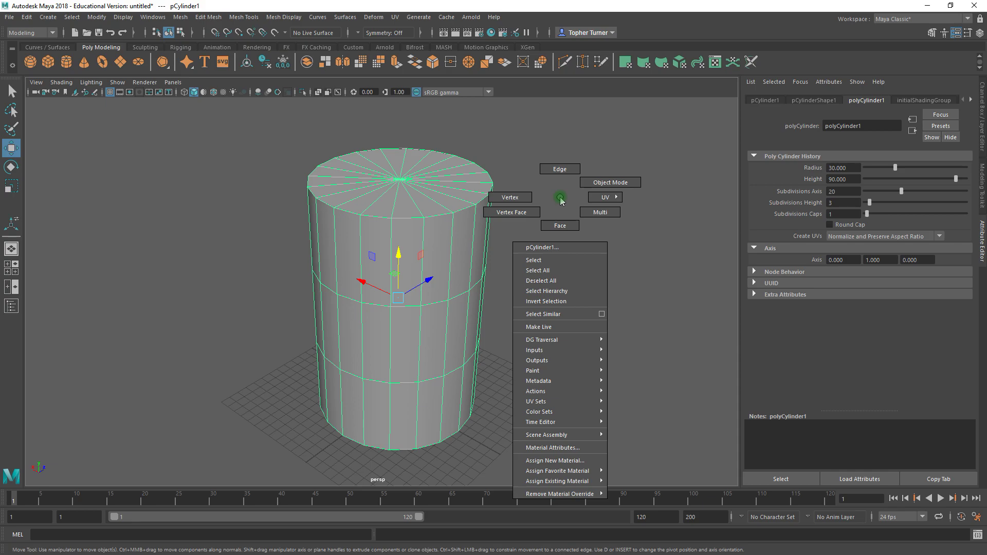
right_click_drag(563, 227, 563, 227)
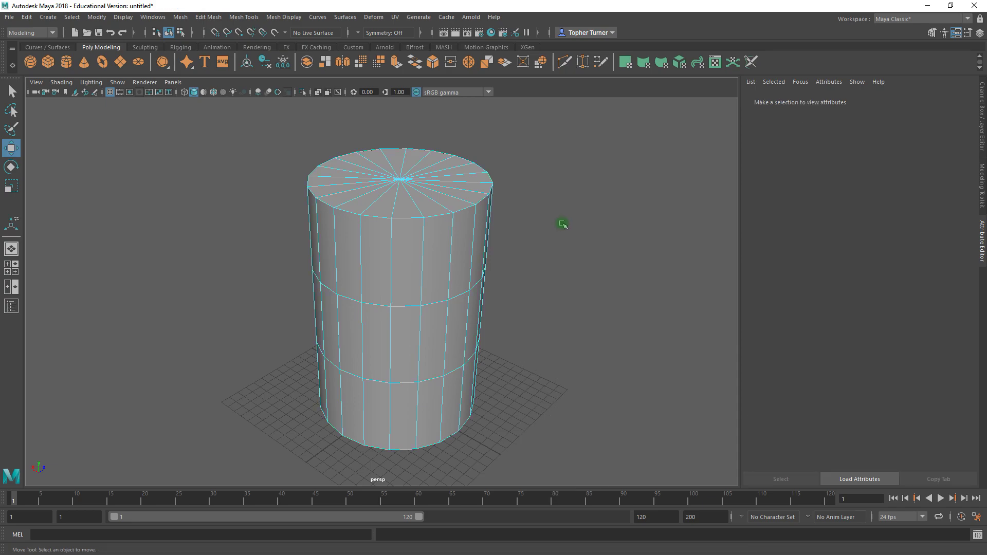
left_click_drag(568, 260, 429, 226, "alt")
left_click_drag(258, 154, 628, 447)
left_click_drag(575, 383, 568, 375, "alt")
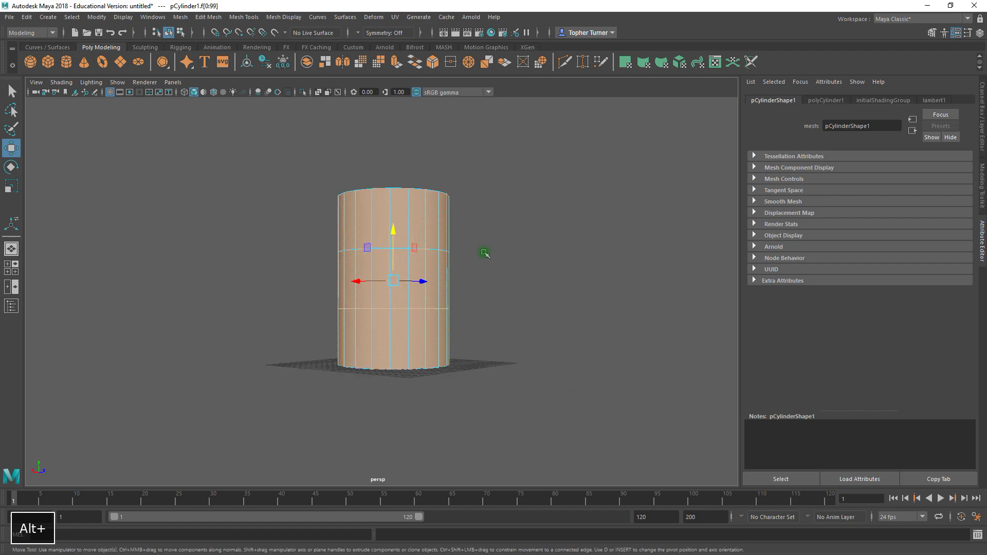
left_click_drag(481, 232, 293, 324, "shift")
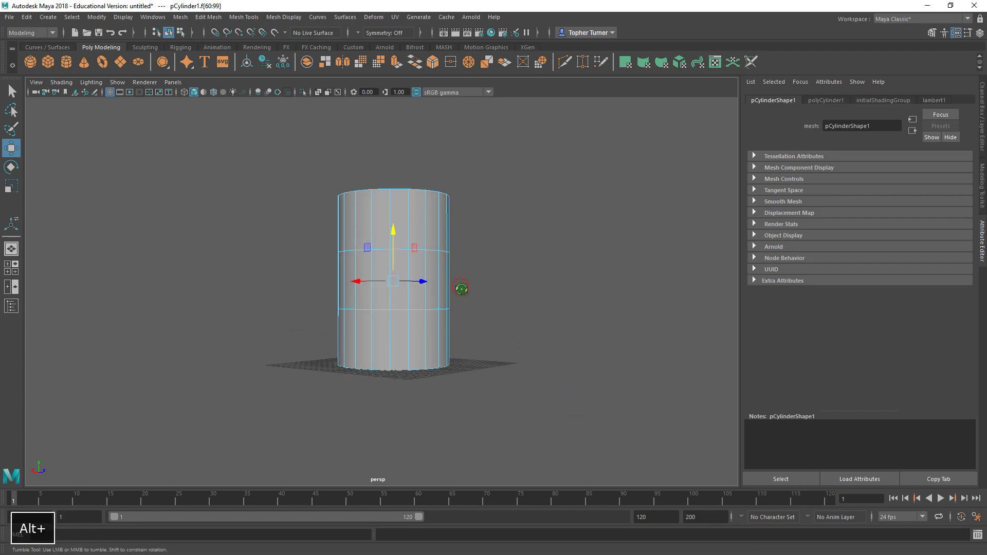
left_click_drag(461, 286, 421, 288, "alt")
right_click_drag(421, 288, 436, 359, "alt")
left_click_drag(437, 343, 434, 289, "alt")
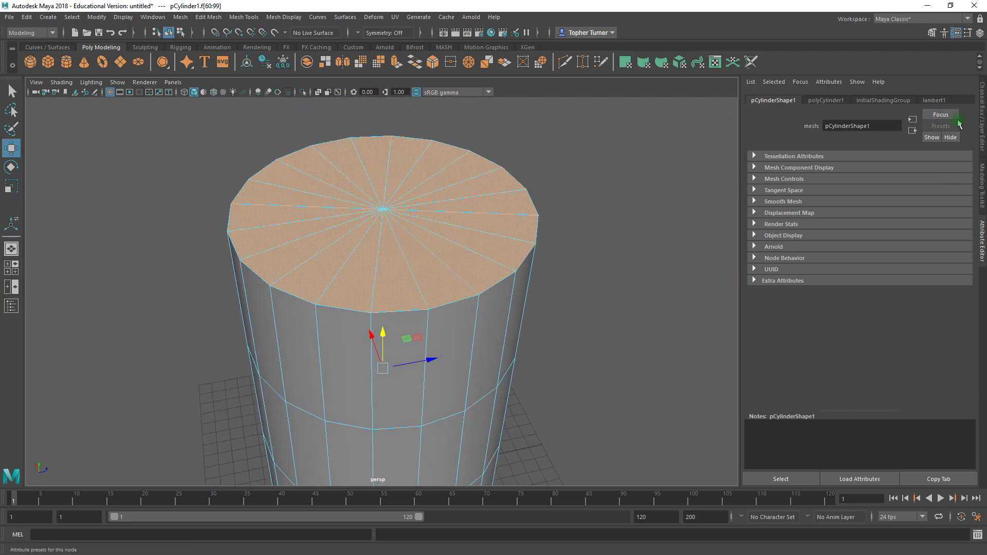
Apply Extrude to the selected cap faces and hide the viewport grid.
left_click(982, 190)
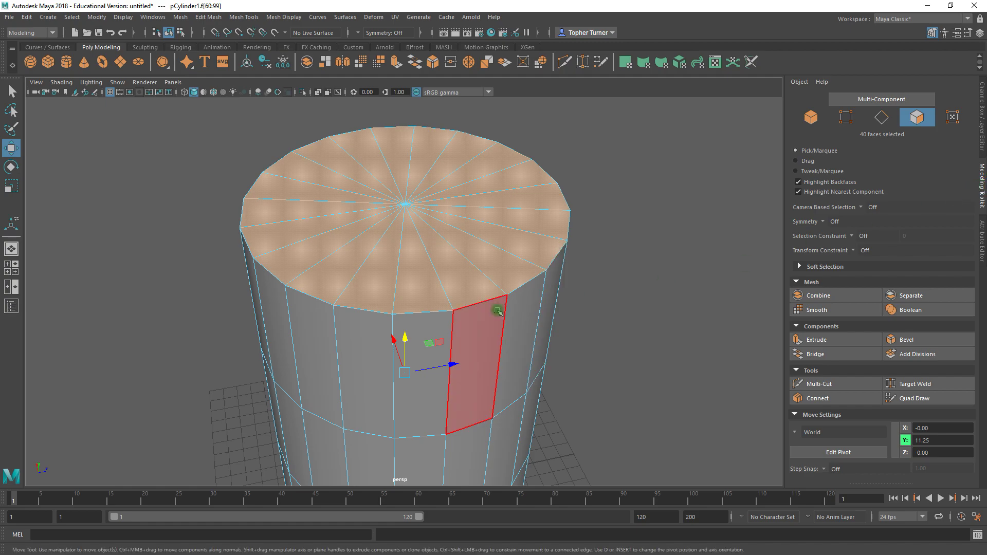
left_click(812, 340)
left_click_drag(527, 301, 446, 332, "alt")
left_click_drag(371, 350, 400, 222, "alt")
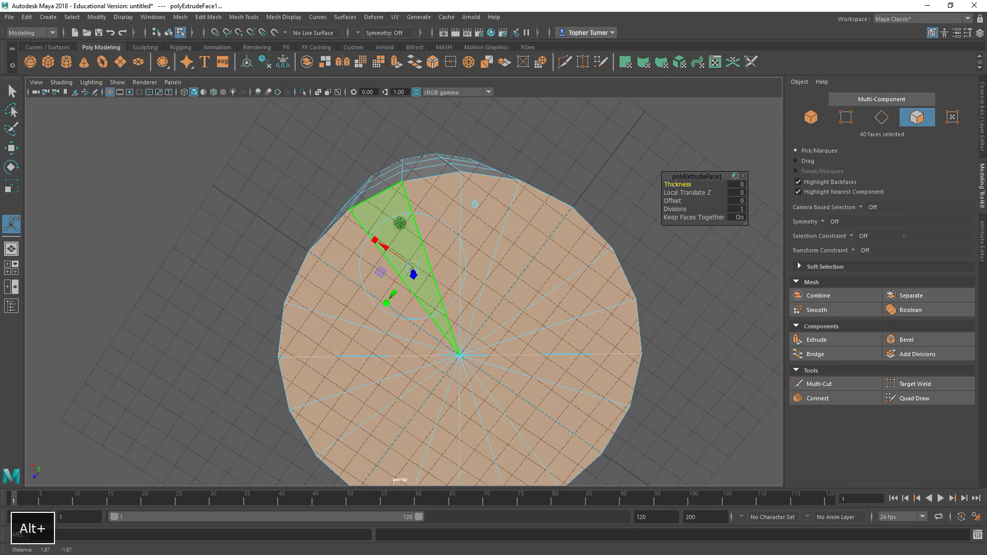
left_click(111, 93)
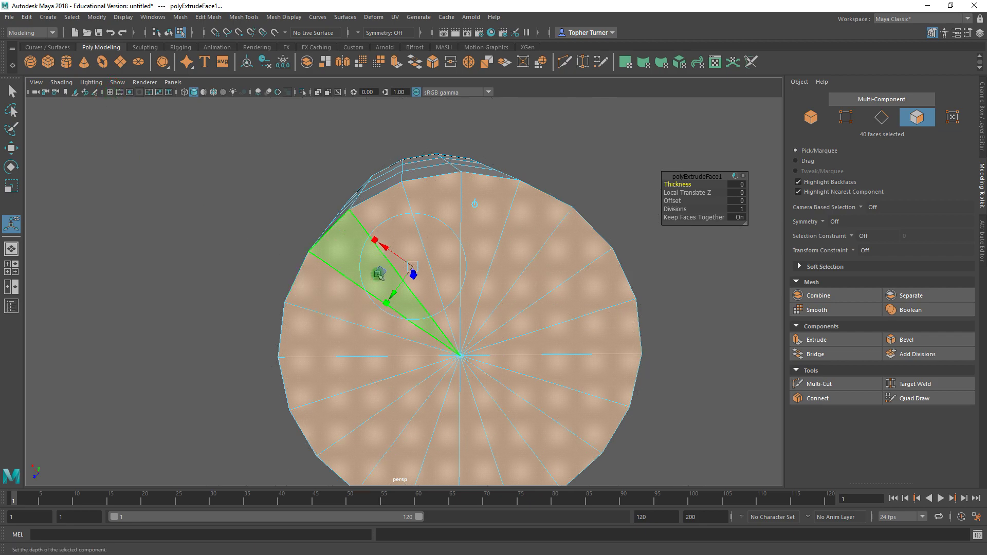
Give the extruded top and bottom cap faces an offset of 0.08 to form a narrow rim.
middle_click_drag(378, 274, 328, 226, "alt")
right_click_drag(337, 222, 409, 265, "alt")
left_click_drag(410, 266, 519, 246, "alt")
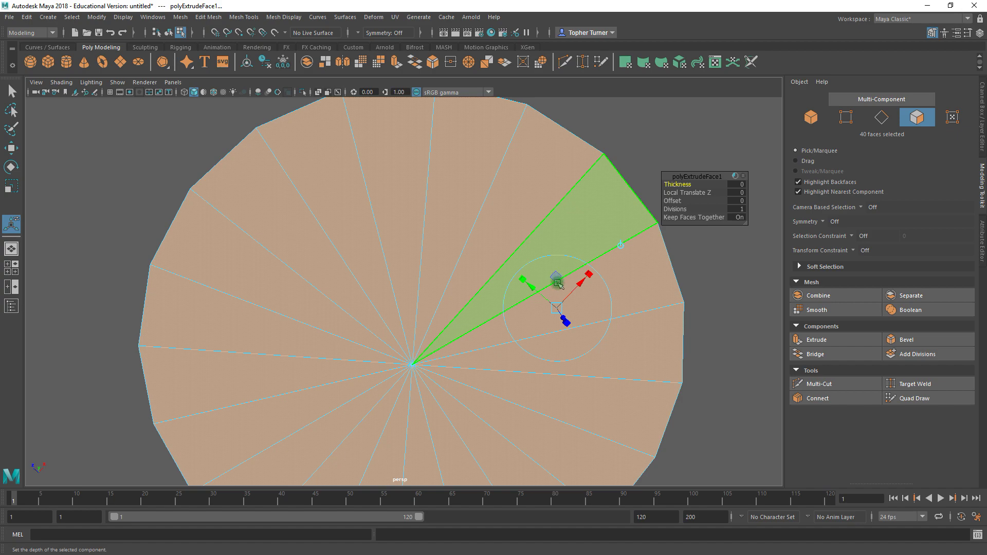
left_click_drag(458, 260, 404, 215, "alt")
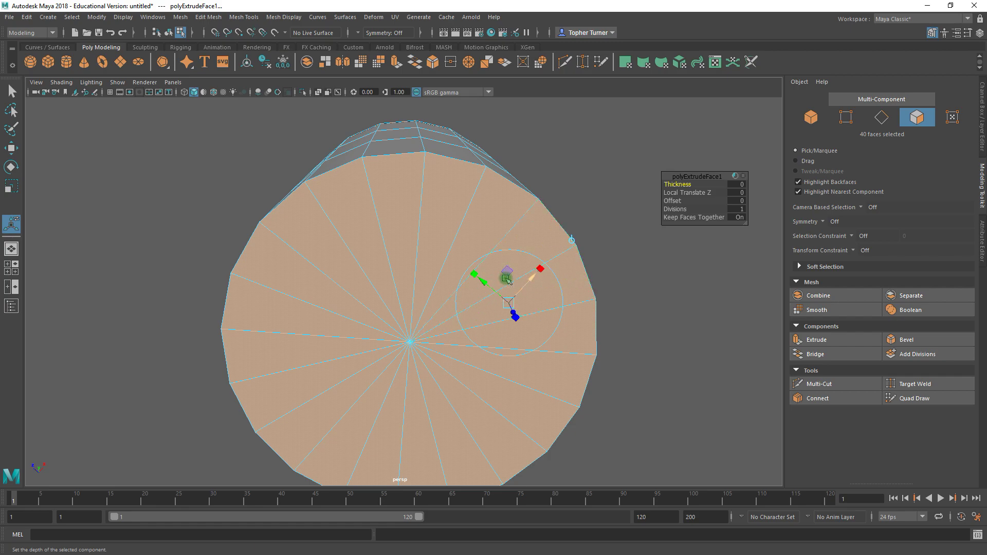
left_click_drag(460, 218, 471, 328, "alt")
left_click_drag(467, 253, 460, 309, "alt")
scroll(463, 306, "up", 2)
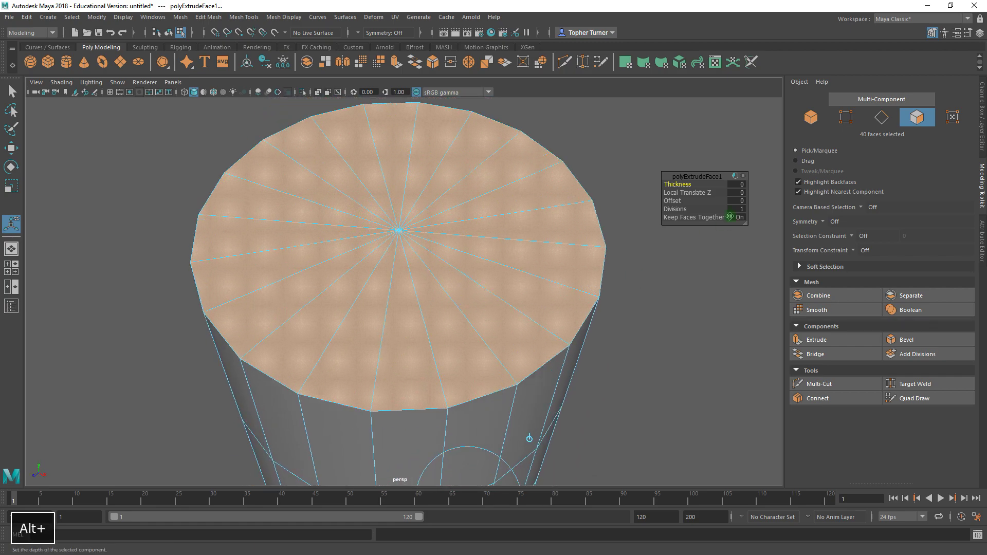
left_click_drag(637, 316, 575, 267, "alt")
middle_click_drag(507, 211, 564, 264, "alt")
right_click_drag(543, 254, 531, 324, "alt")
left_click_drag(531, 323, 657, 225, "alt")
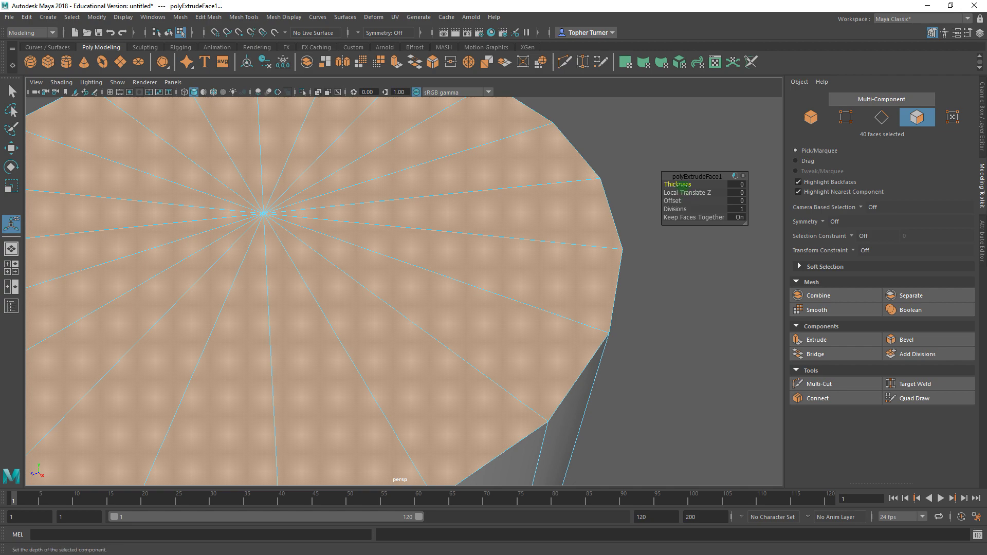
mouse_move(672, 202)
left_mouse_down()
mouse_move(663, 204)
mouse_move(678, 202)
left_mouse_up()
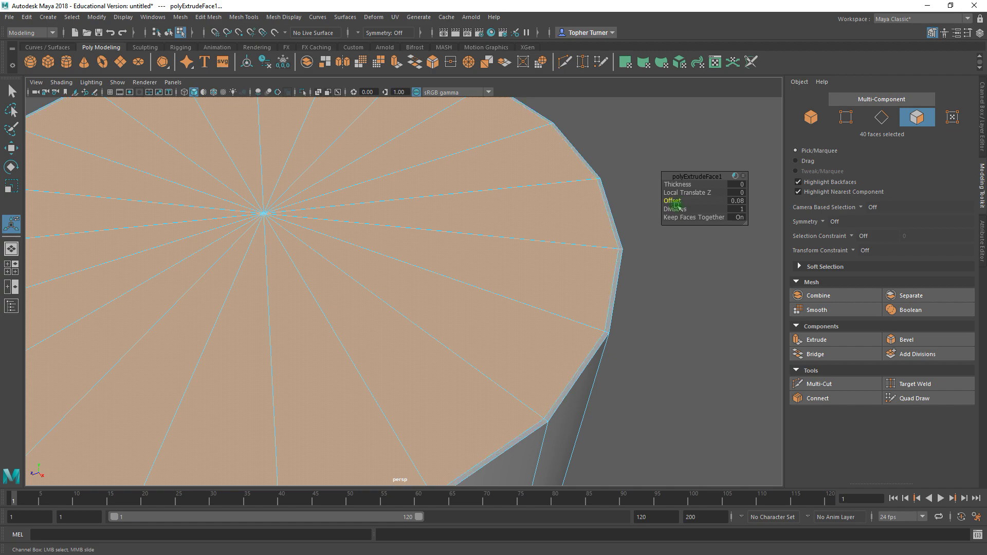
Extrude the cap faces inward with a thickness of -0.11, and extrude them again with an offset of 0.11.
left_click(812, 339)
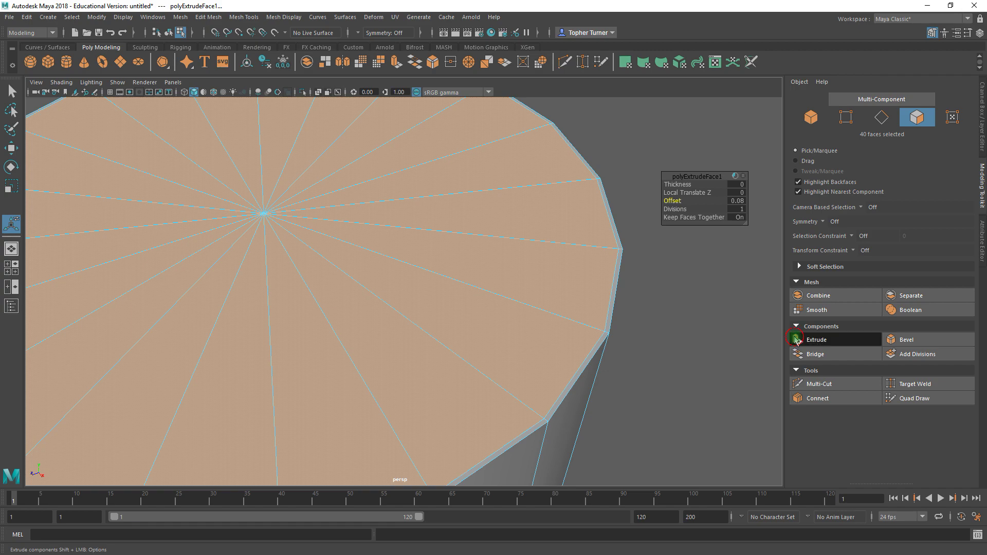
left_click_drag(683, 186, 681, 188)
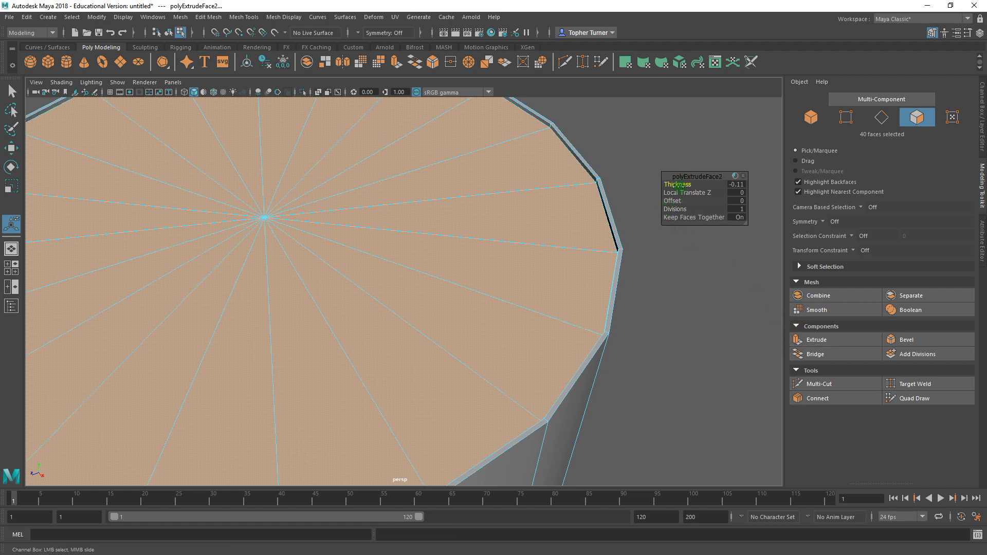
left_click(810, 339)
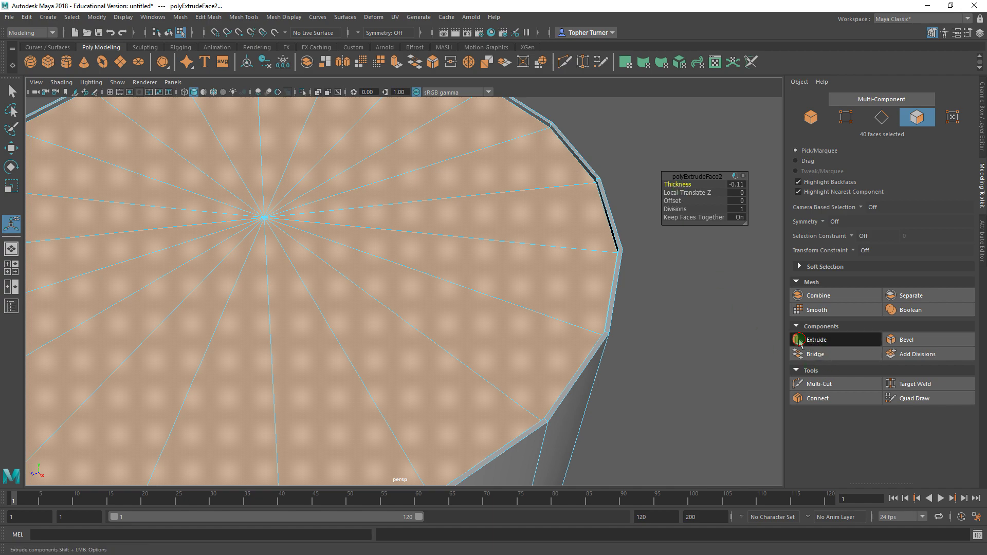
left_click_drag(683, 203, 689, 202)
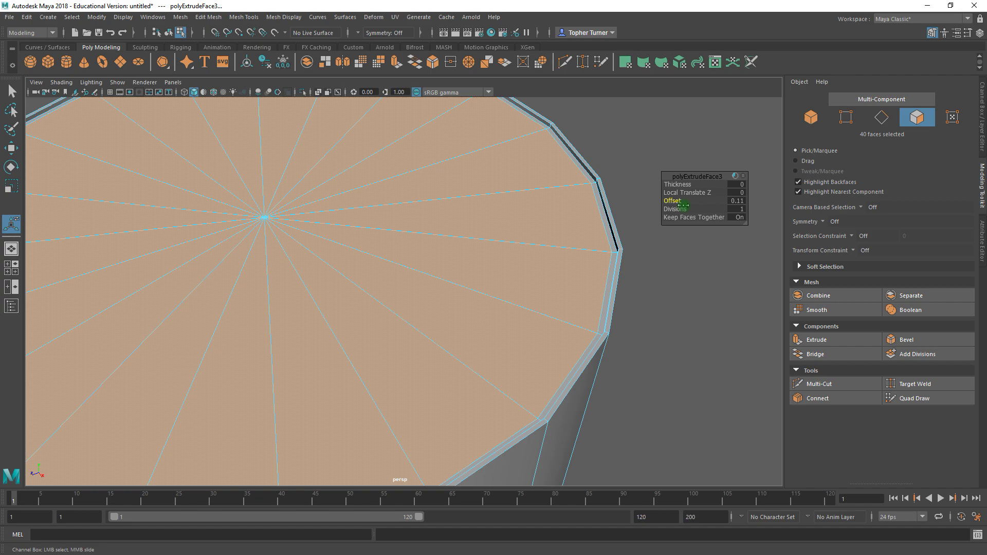
Extrude the cap faces once more with a thickness of -0.15 to sink them below the second rim step.
left_click(800, 340)
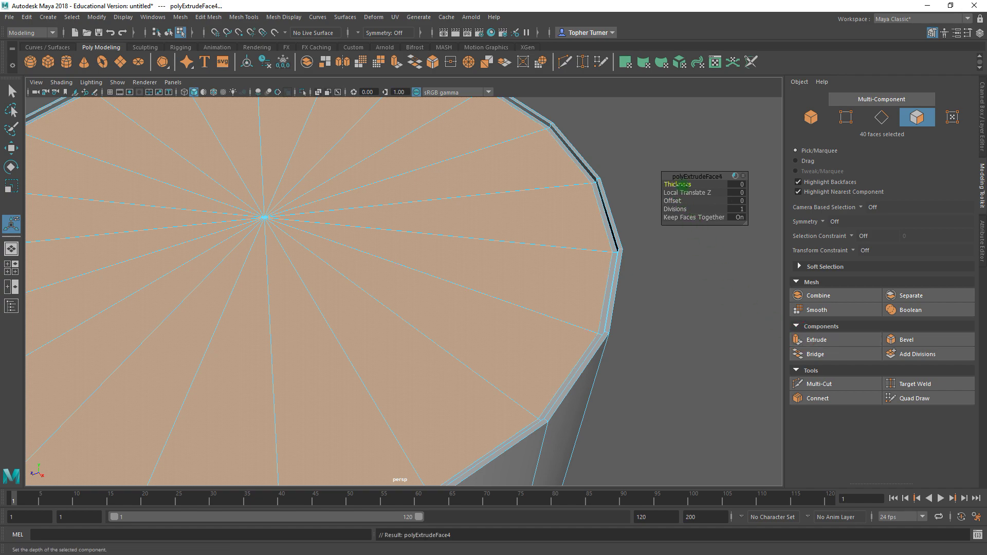
left_click_drag(680, 184, 677, 185)
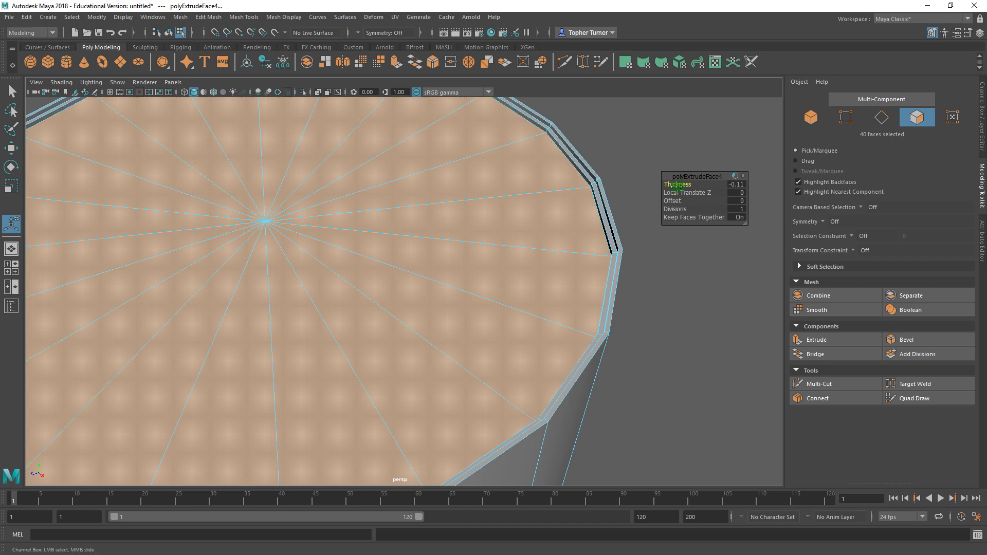
left_click_drag(614, 258, 566, 221, "alt")
middle_click_drag(566, 220, 612, 337, "alt")
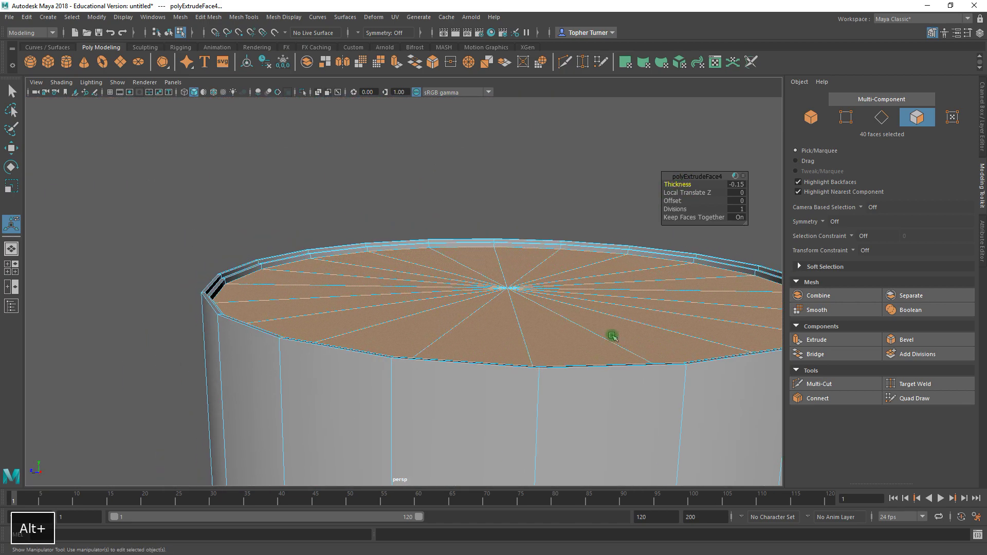
Inspect the stepped rim close up and the recessed top cap from several angles, undoing any accidental change.
right_click_drag(247, 216, 280, 262, "alt")
middle_click_drag(280, 262, 308, 263, "alt")
right_click_drag(308, 263, 362, 363, "alt")
middle_click_drag(205, 288, 293, 259)
key("ctrl+z")
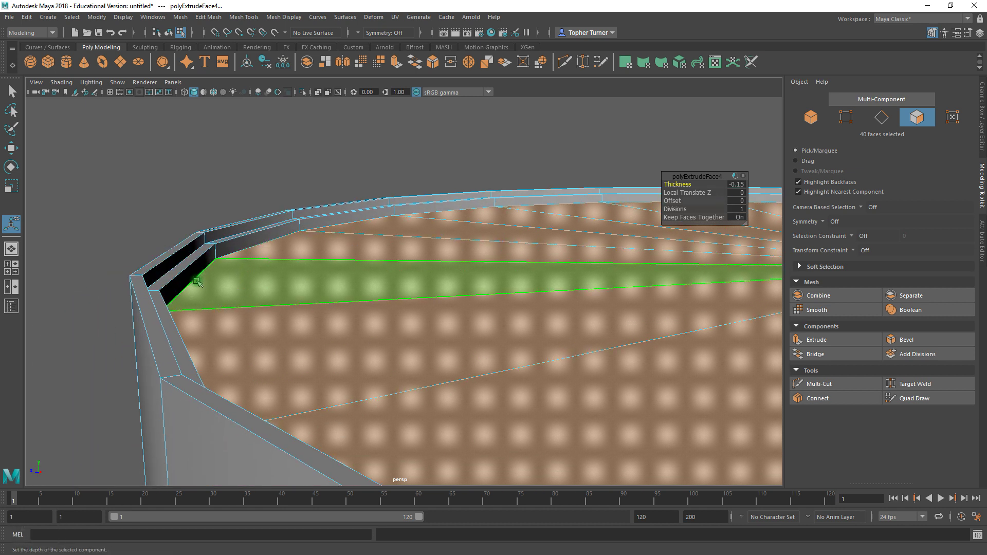
right_click_drag(409, 292, 216, 212, "alt")
middle_click_drag(399, 311, 226, 203, "alt")
left_click_drag(227, 203, 257, 247, "alt")
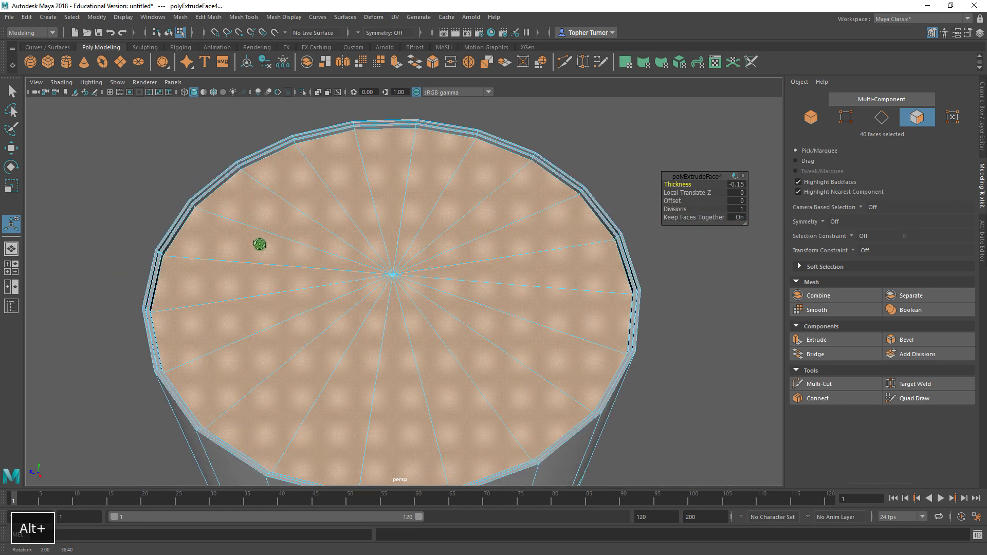
right_click_drag(667, 255, 531, 201, "alt")
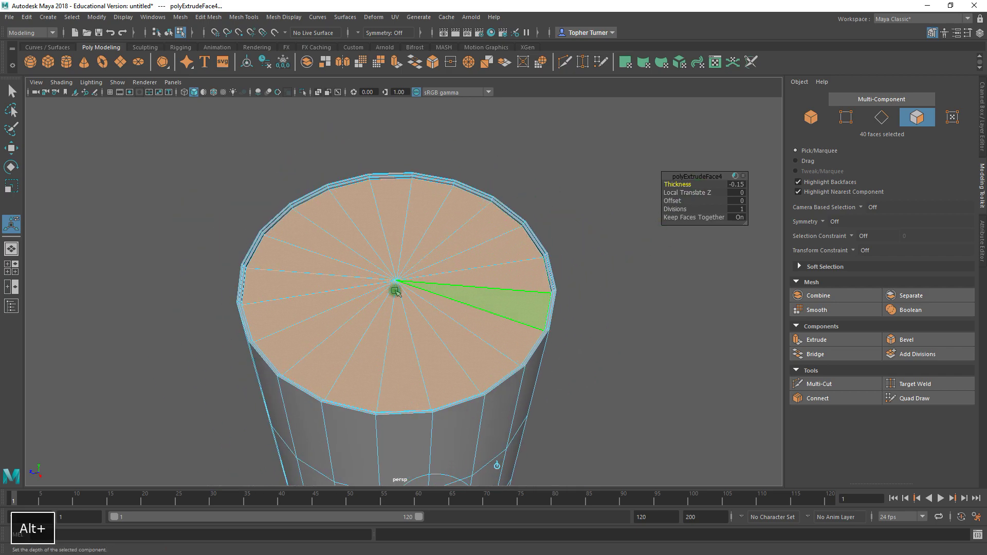
left_click_drag(401, 280, 458, 290, "alt")
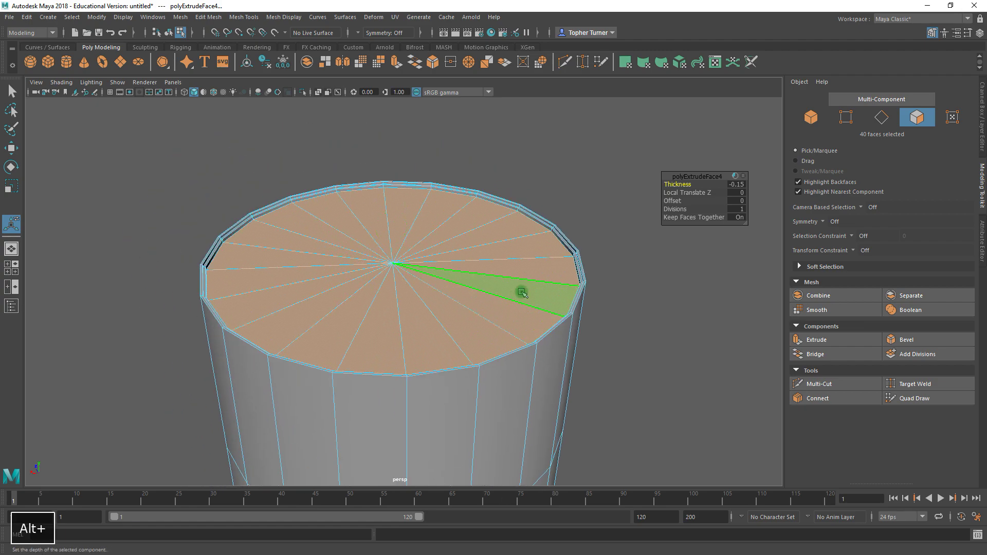
Extrude the top and bottom cap faces again with an offset of 6.28 to form a small central disc on each.
right_click_drag(529, 254, 534, 278, "alt")
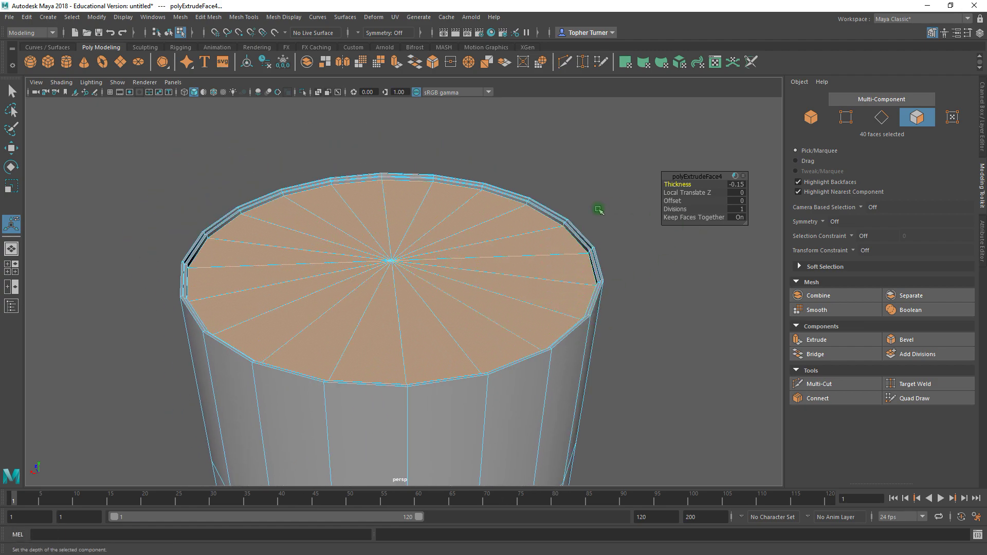
left_click(803, 342)
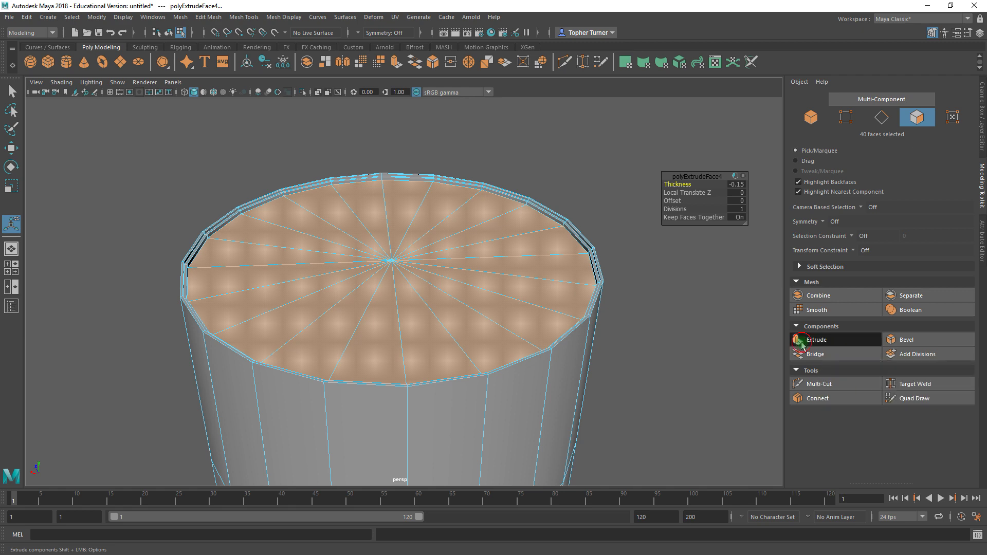
left_click_drag(681, 188, 652, 185)
key("ctrl+z")
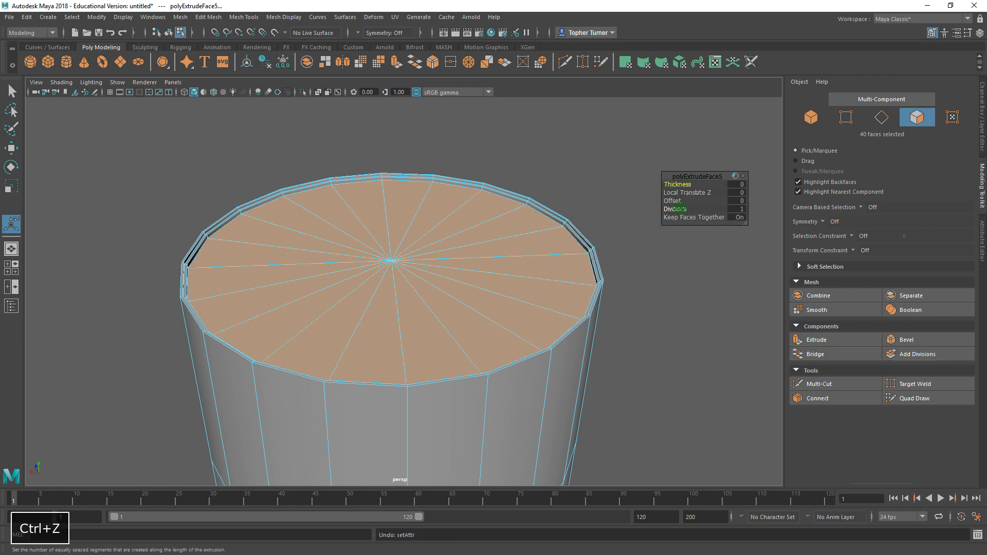
left_click_drag(676, 201, 985, 187)
right_click_drag(555, 225, 529, 267, "alt")
left_click_drag(529, 267, 515, 268, "alt")
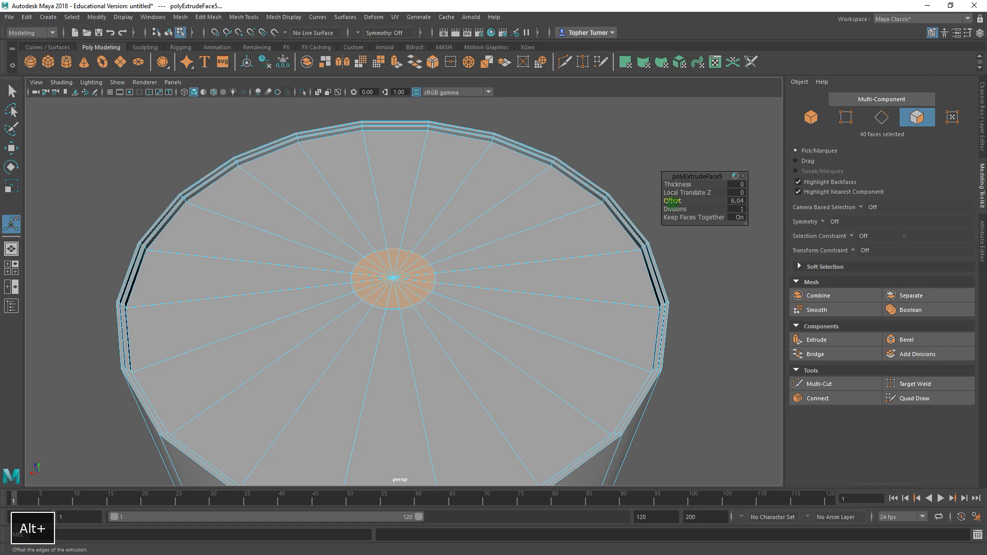
left_click_drag(672, 202, 658, 203)
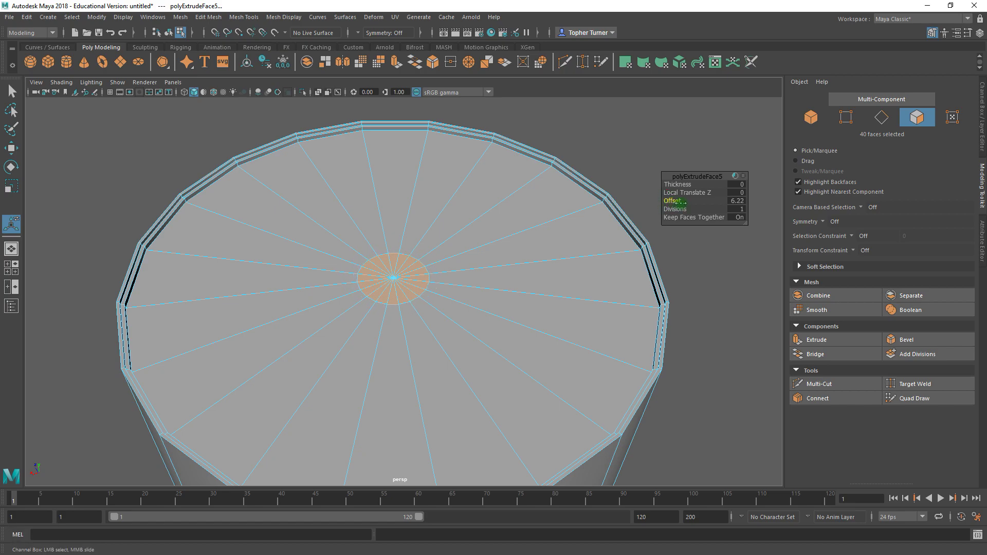
right_click_drag(623, 289, 556, 227, "alt")
left_click_drag(556, 227, 560, 233, "alt")
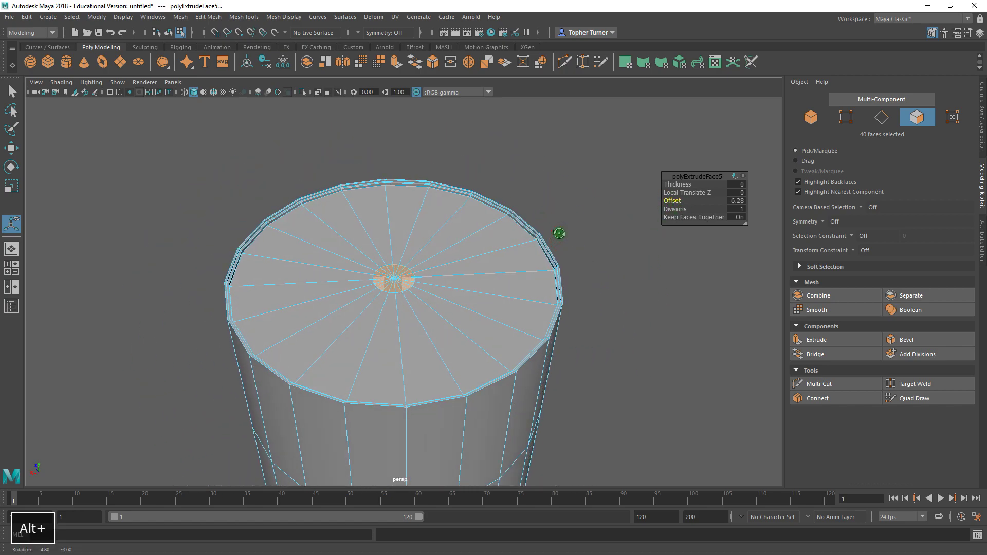
right_click_drag(530, 230, 524, 249, "alt")
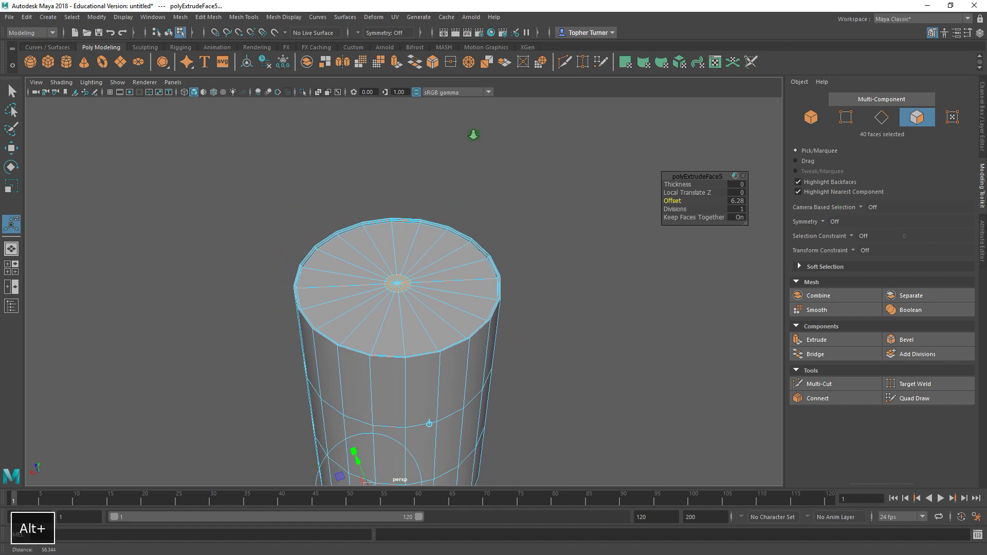
Move the small disc faces on both caps along X to -5.19, near the rim.
left_click(12, 149)
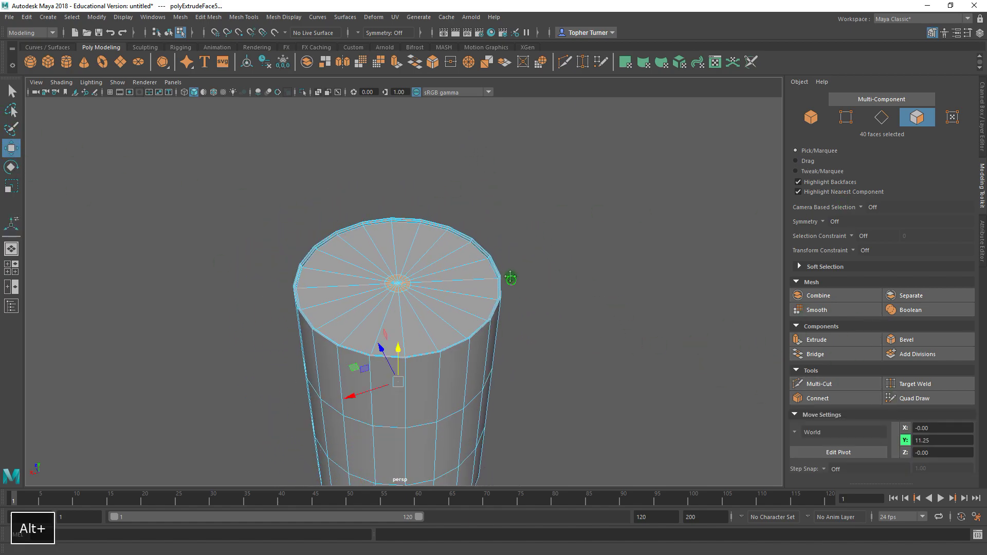
middle_click_drag(511, 277, 524, 248, "alt")
middle_click_drag(361, 356, 411, 341)
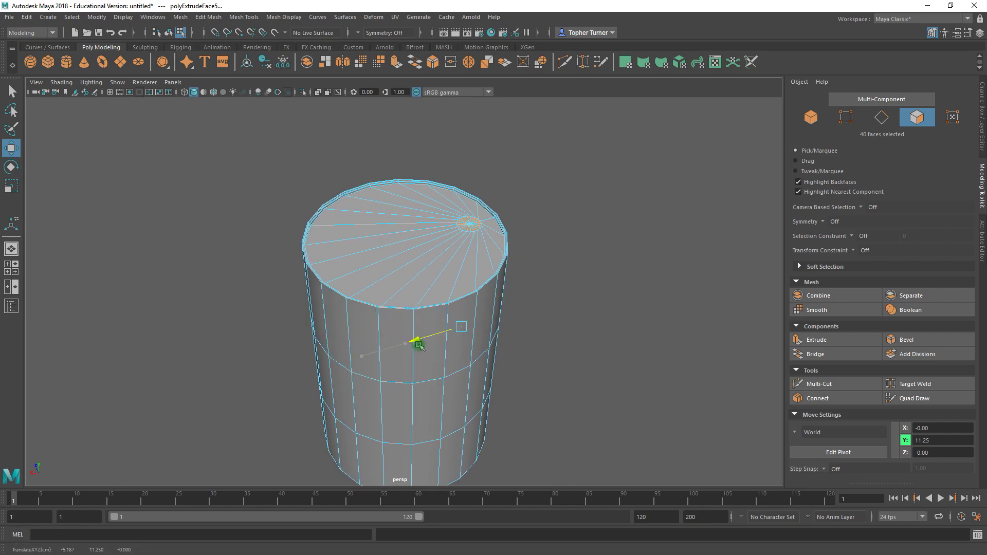
Extrude the small off-center disc faces outward with a thickness of 0.27 to raise them as bungs.
left_click_drag(417, 342, 491, 338, "alt")
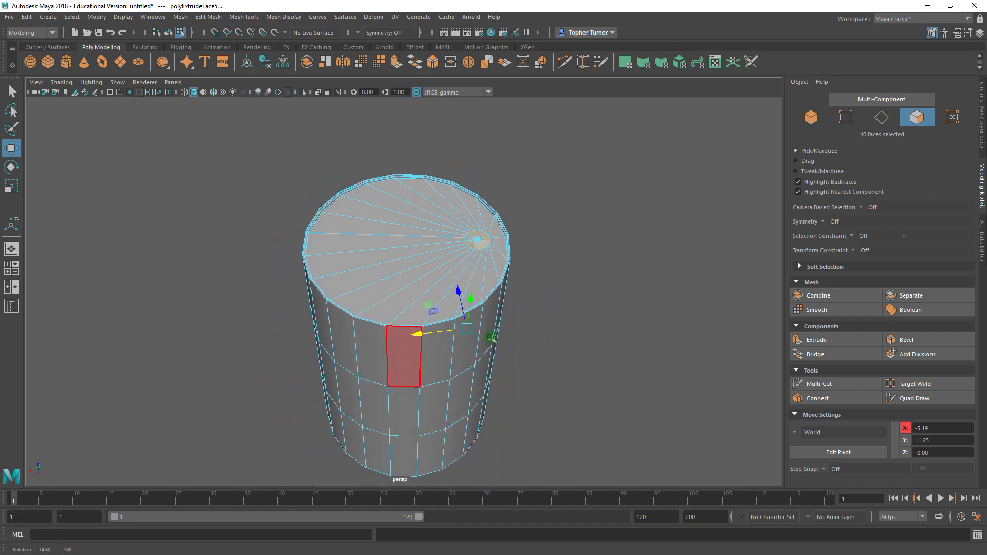
right_click_drag(500, 269, 540, 306, "alt")
middle_click_drag(515, 219, 458, 266, "alt")
right_click_drag(458, 267, 555, 337, "alt")
mouse_move(544, 330)
left_mouse_down("alt")
mouse_move(531, 297)
mouse_move(531, 325)
left_mouse_up("alt")
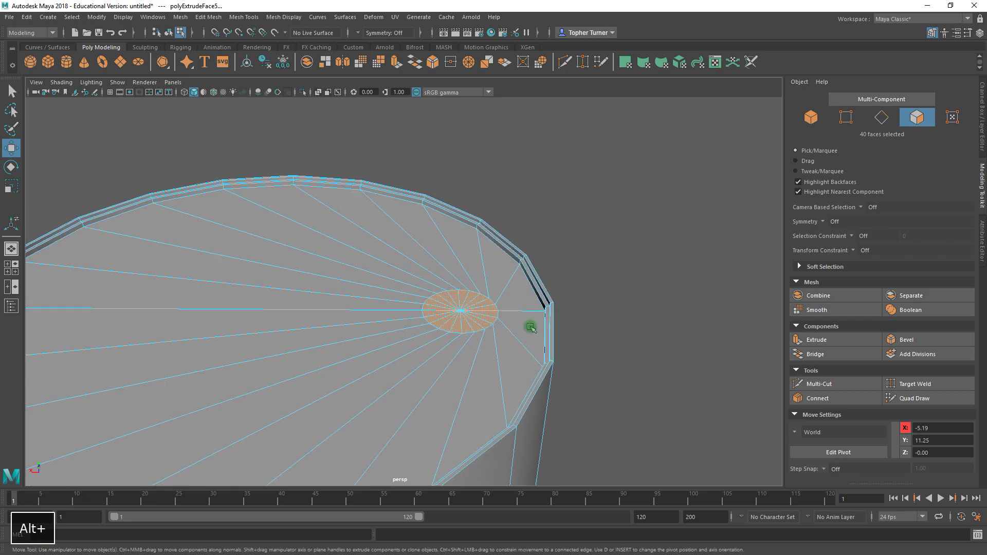
left_click(796, 340)
left_click_drag(678, 185, 689, 186)
left_click_drag(628, 297, 600, 283, "alt")
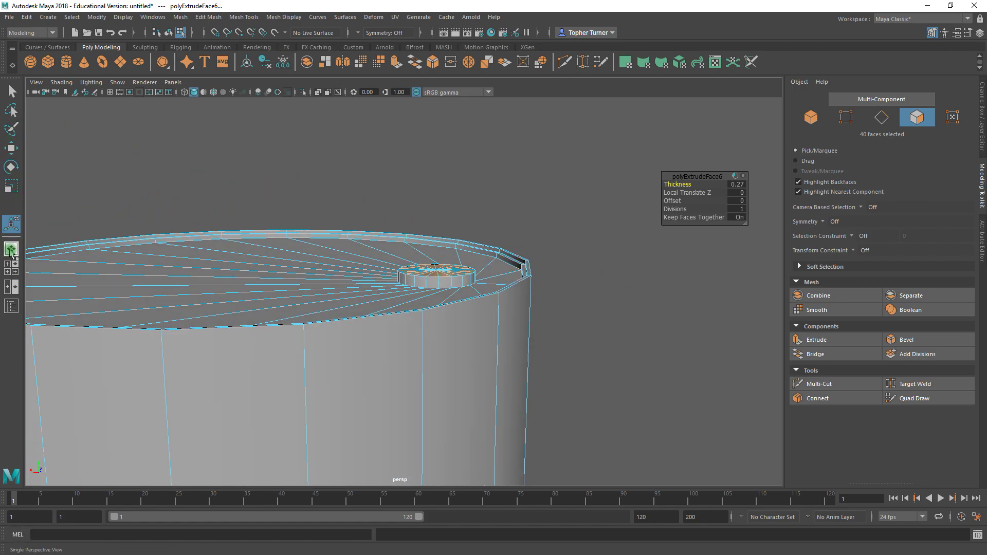
Inspect the raised disc on the top cap from several angles and distances.
left_click(12, 149)
left_click_drag(489, 293, 589, 242, "alt")
right_click_drag(589, 241, 577, 253, "alt")
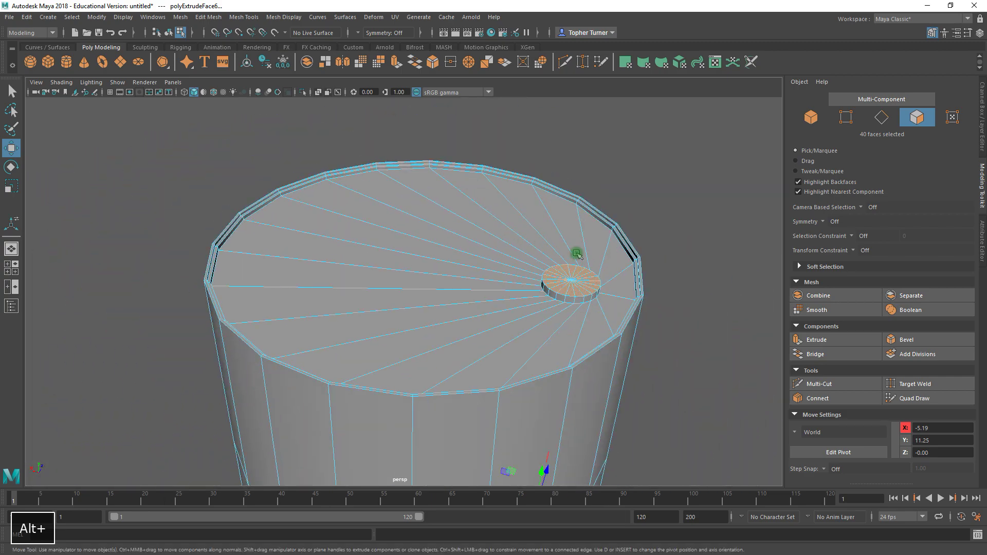
left_click_drag(313, 282, 288, 283, "alt")
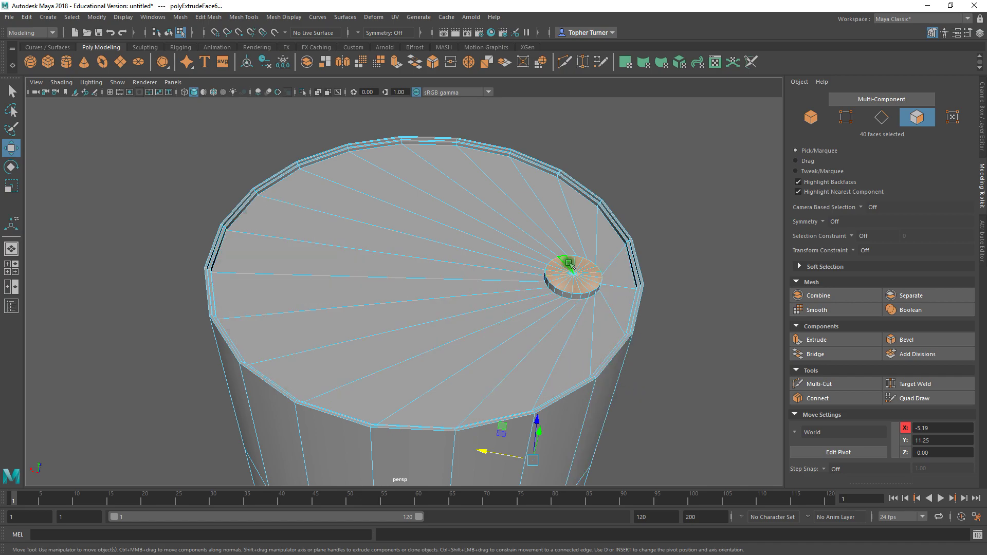
left_click_drag(581, 329, 557, 329, "alt")
right_click_drag(557, 329, 520, 302, "alt")
left_click_drag(520, 302, 430, 252, "alt")
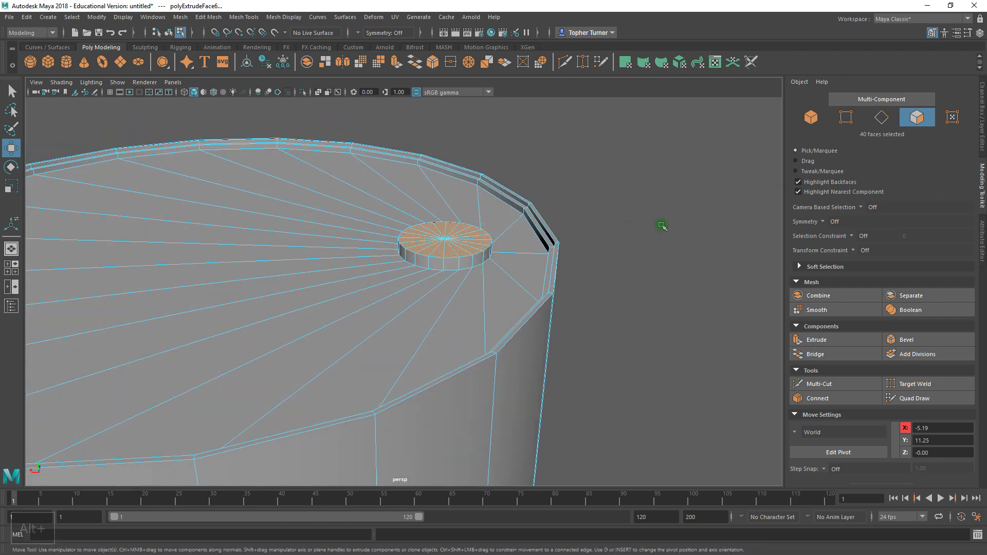
Select the outer edge loops of both raised discs, convert them to faces, and duplicate those faces as separate geometry.
left_click(668, 195)
left_click(882, 118)
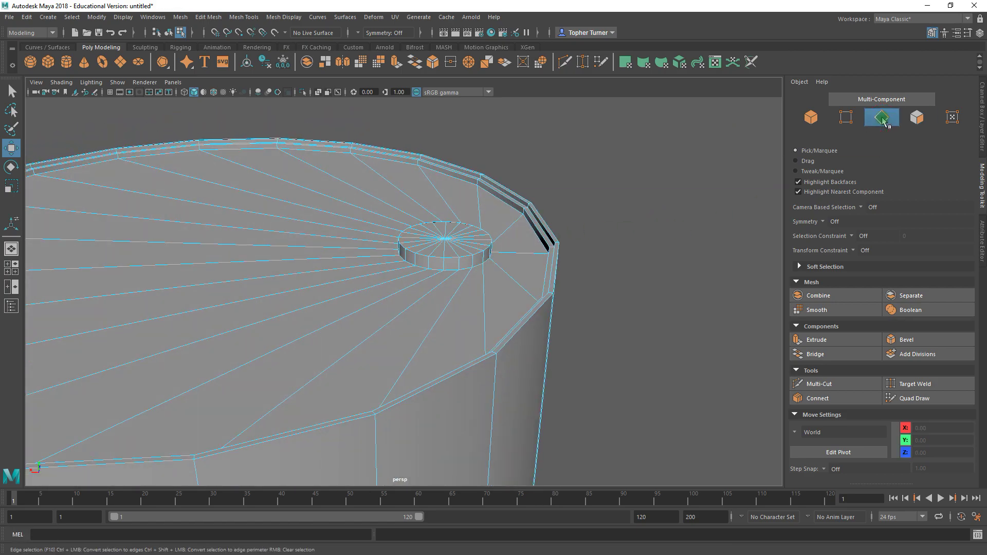
double_click(452, 259)
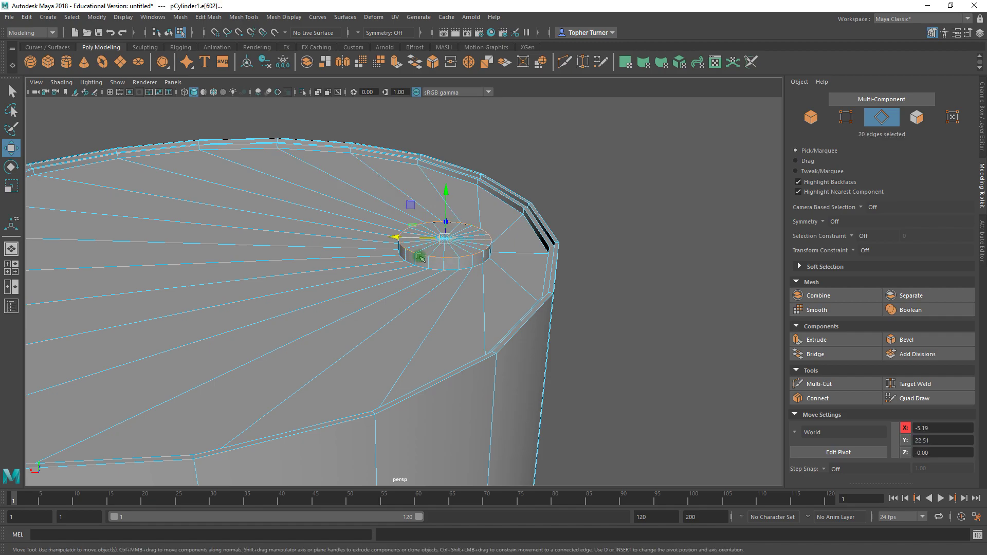
left_click_drag(477, 235, 441, 253, "alt")
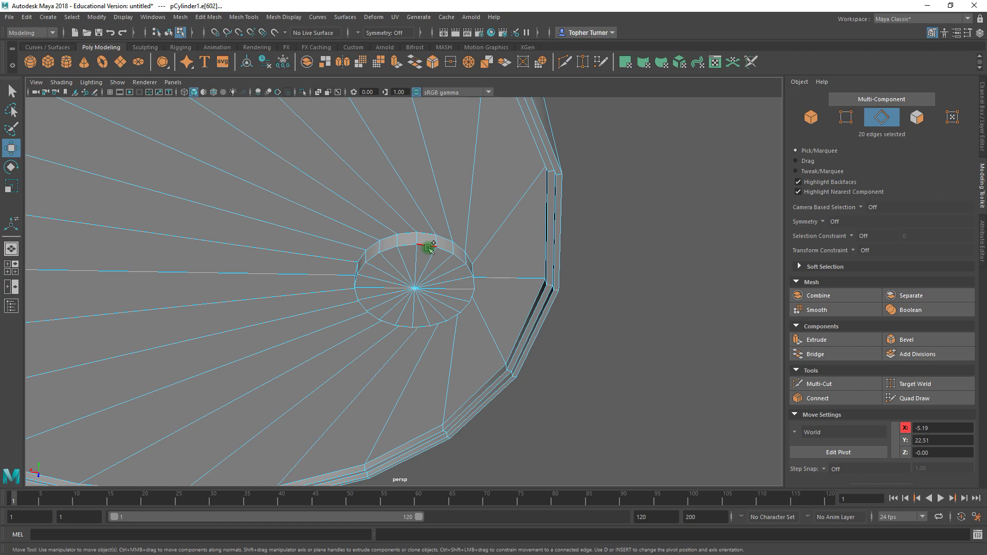
double_click(428, 246, "shift")
left_click(918, 122, "ctrl")
left_click_drag(700, 282, 588, 326, "alt")
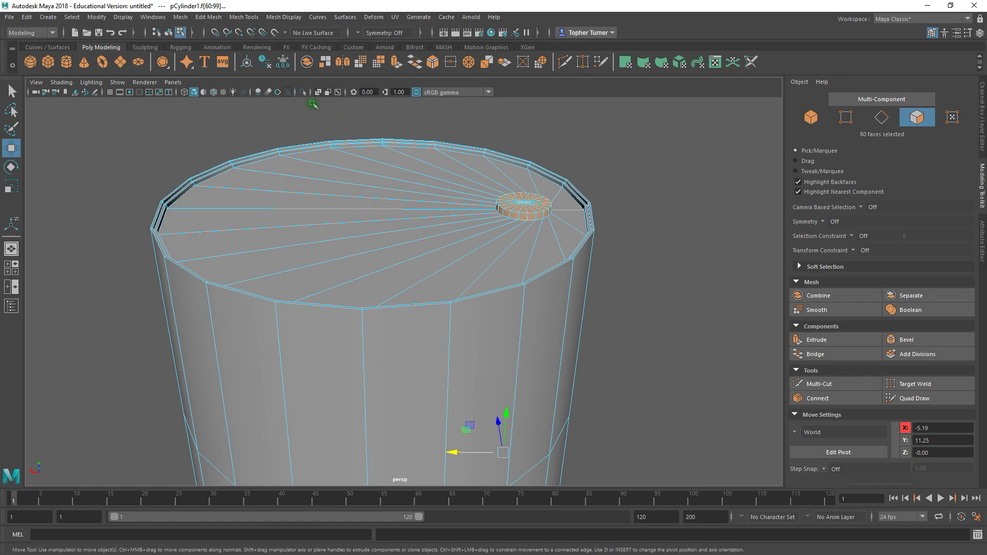
left_click(245, 17)
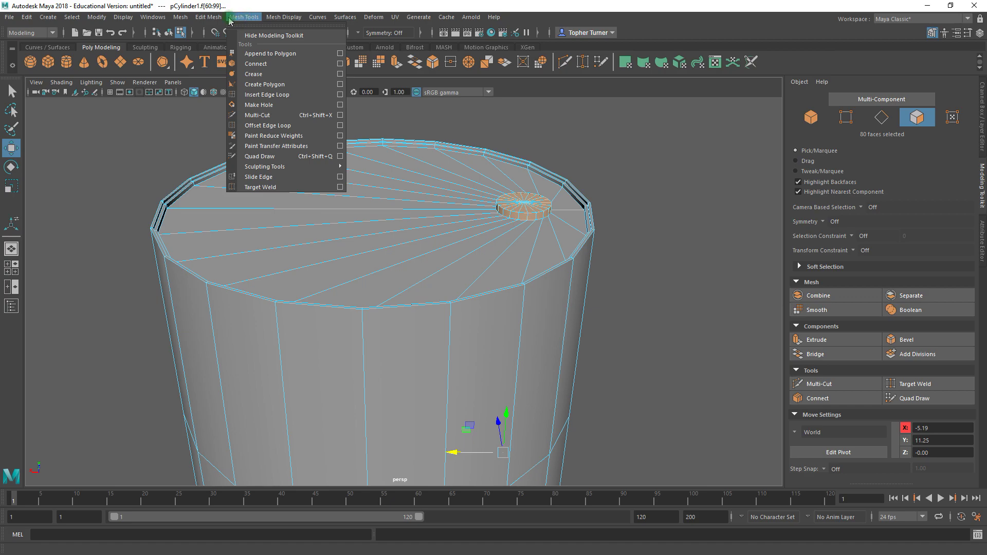
mouse_move(215, 19)
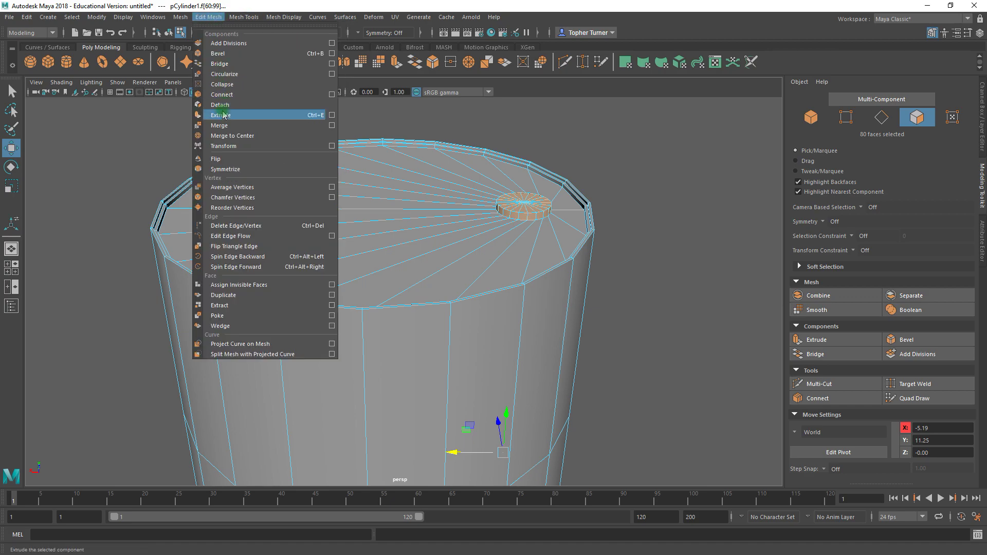
left_click(222, 297)
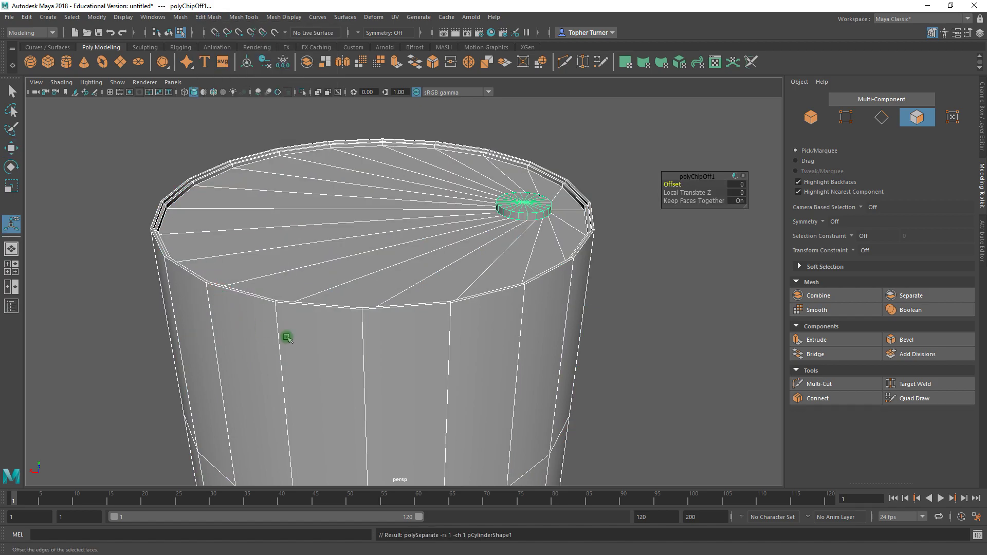
Switch to object selection and select both duplicated discs, one on the top cap and one on the bottom.
left_click(632, 264)
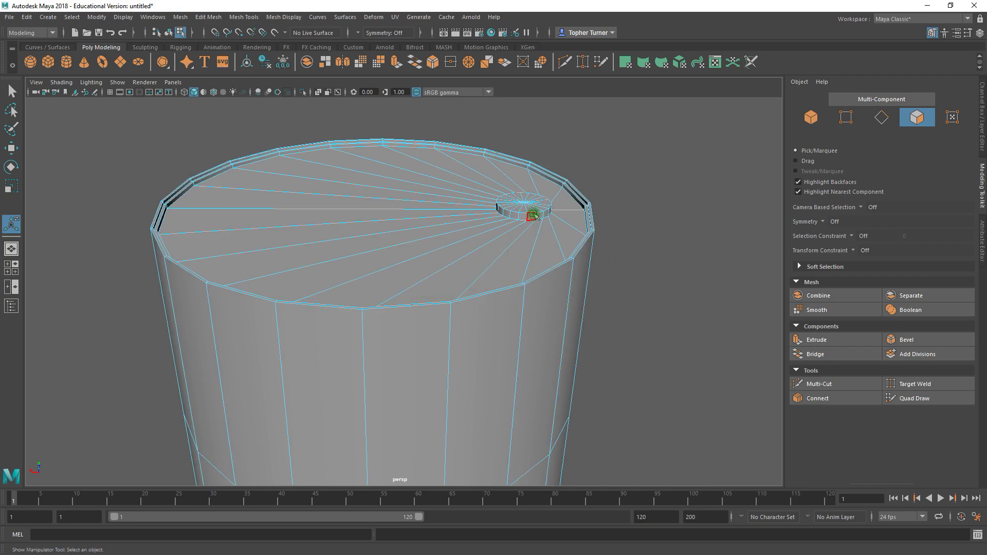
left_click(532, 214)
right_click(593, 210)
right_click_drag(593, 211, 643, 194)
left_click(578, 268)
left_click(578, 268)
left_click_drag(644, 178, 418, 270)
left_click(588, 238)
left_click_drag(644, 178, 507, 266)
left_click(557, 269, "shift")
left_click_drag(514, 203, 440, 304, "alt")
left_click(449, 218, "shift")
left_click_drag(511, 219, 511, 294, "alt")
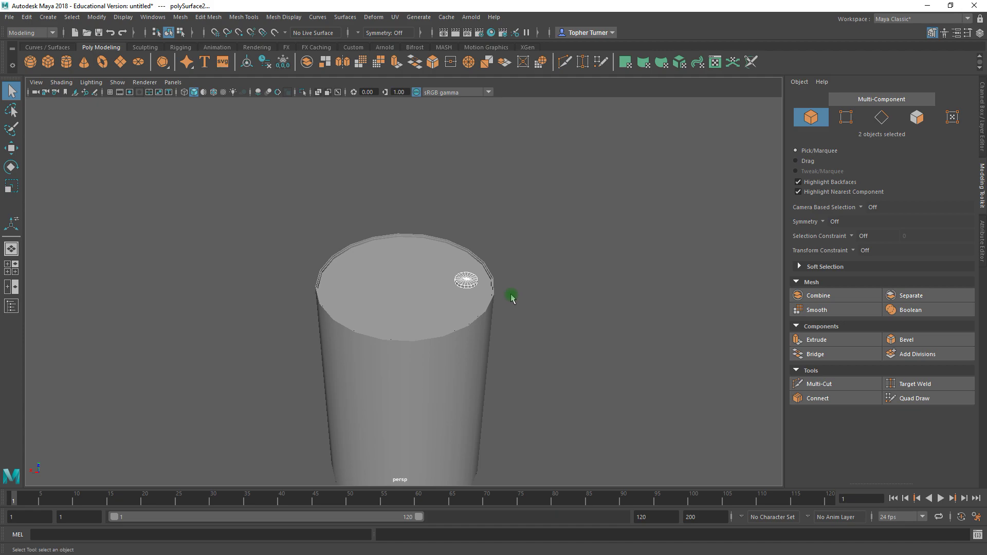
Move the two duplicated discs along X to 10.62, across to the opposite side of the caps.
left_click(11, 148)
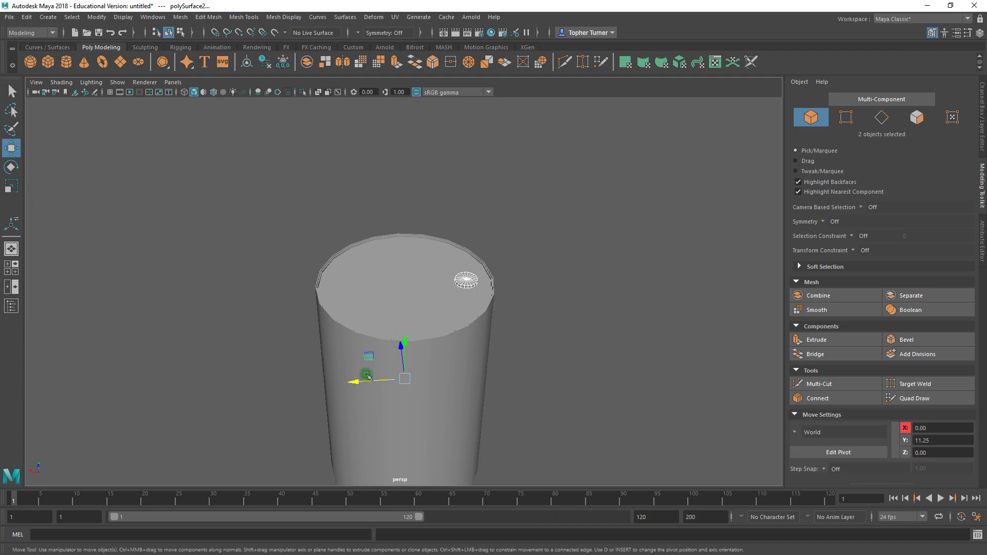
left_click_drag(362, 383, 239, 390)
right_click_drag(324, 222, 430, 403, "alt")
middle_click_drag(313, 375, 390, 283, "alt")
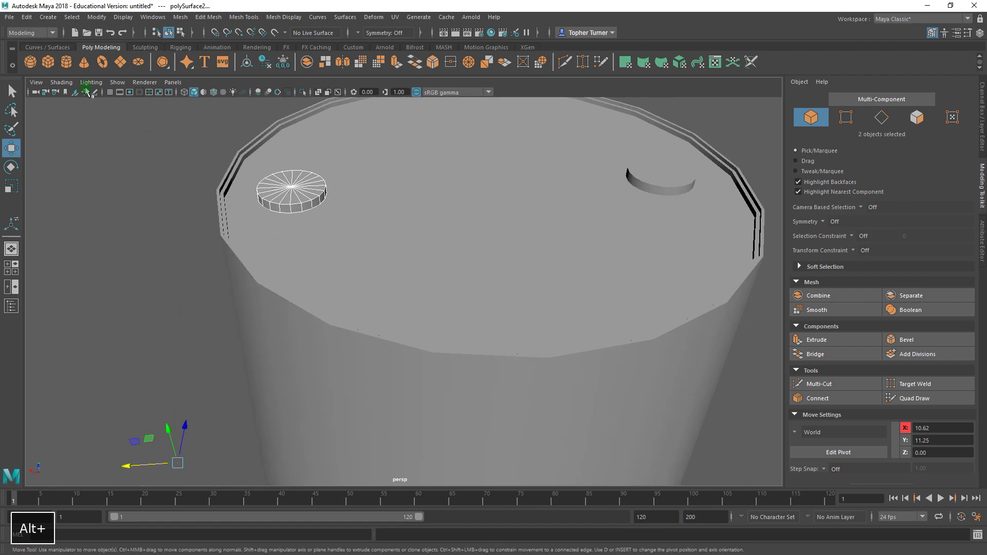
Center the pivots of the two moved discs on their own geometry.
left_click(27, 17)
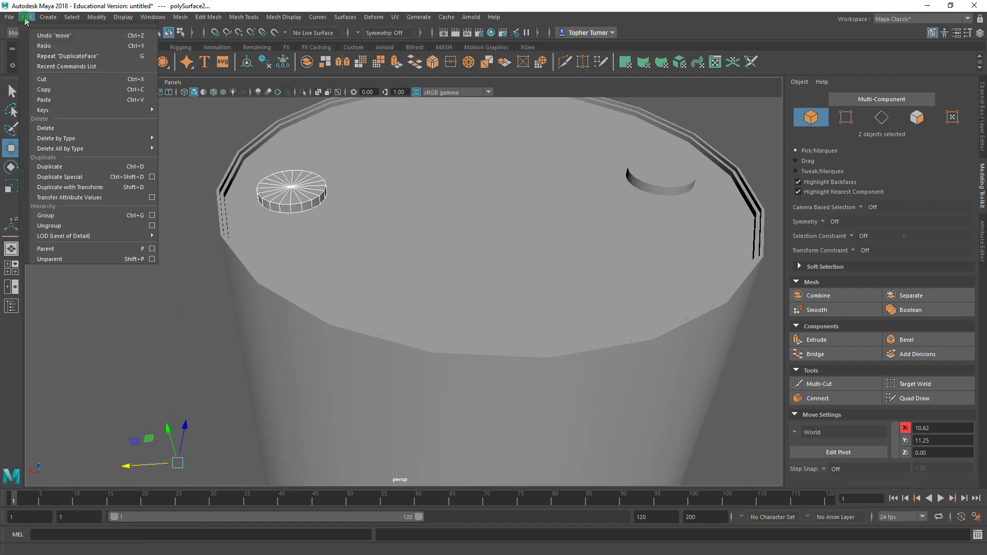
left_click(98, 20)
left_click(133, 92)
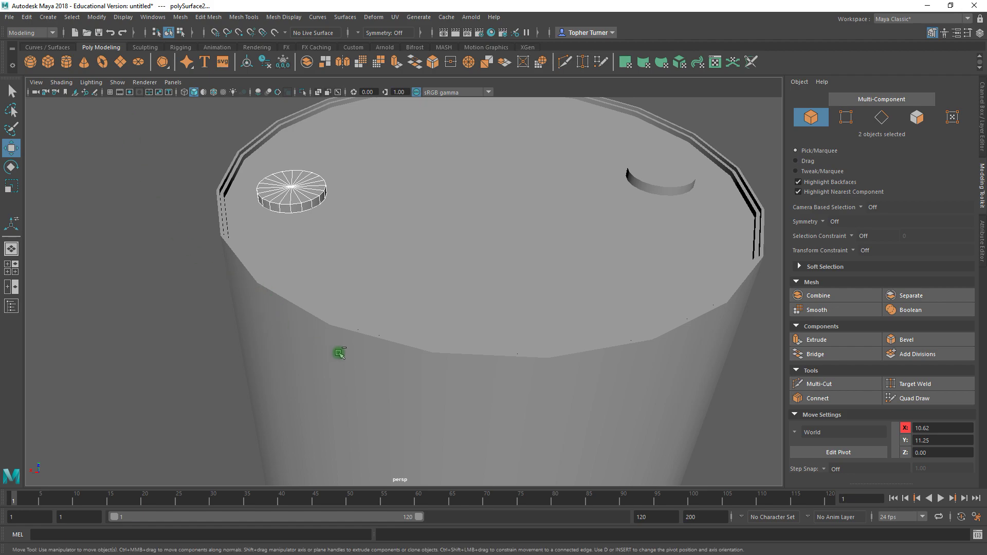
right_click_drag(339, 354, 320, 387, "alt")
left_click_drag(320, 387, 388, 338, "alt")
right_click_drag(388, 338, 442, 397, "alt")
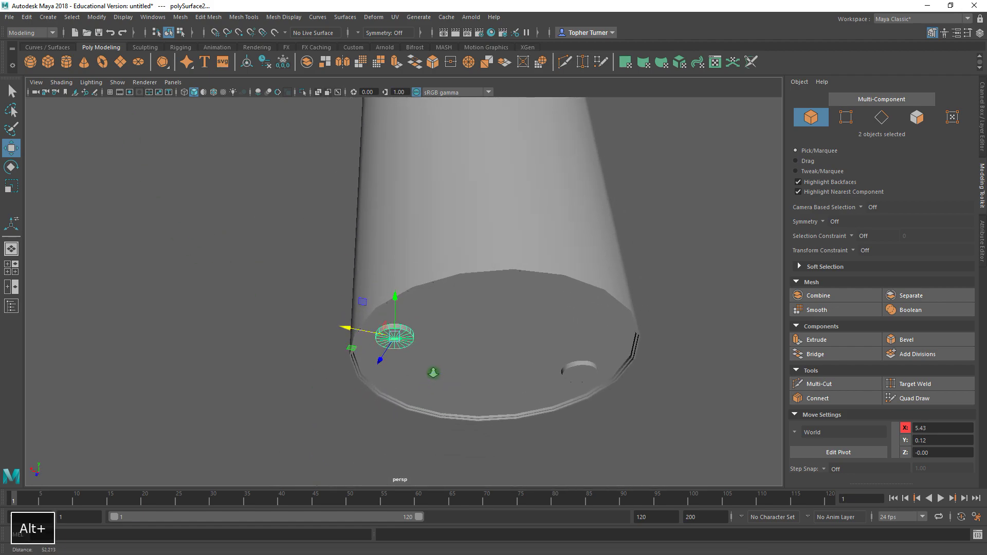
Scale the two duplicated discs to 0.35 in X and Z, keeping their height at 1.00.
left_click(12, 187)
right_click_drag(246, 319, 305, 360, "alt")
left_click_drag(304, 361, 326, 320, "alt")
left_click_drag(356, 168, 375, 163)
right_click_drag(488, 218, 502, 225, "alt")
left_click_drag(503, 225, 480, 302, "alt")
right_click_drag(480, 302, 412, 281, "alt")
left_click_drag(409, 285, 423, 264, "alt")
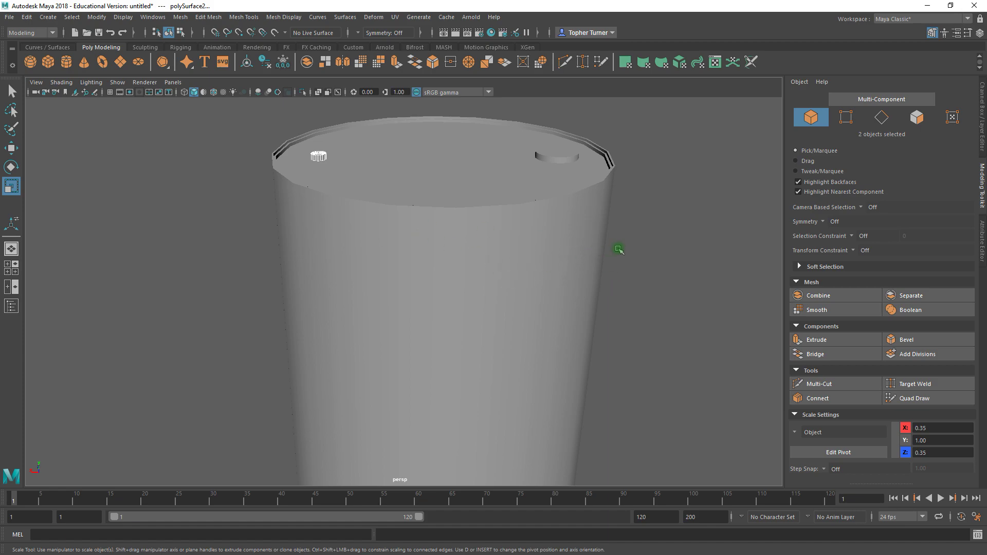
Select the barrel body together with both small discs and combine them into one mesh.
right_click_drag(619, 249, 479, 171, "alt")
right_click_drag(531, 204, 568, 190)
left_click_drag(259, 167, 617, 458)
mouse_move(581, 411)
left_mouse_down("alt")
mouse_move(573, 322)
mouse_move(570, 412)
left_mouse_up("alt")
right_click_drag(478, 317, 541, 372, "alt")
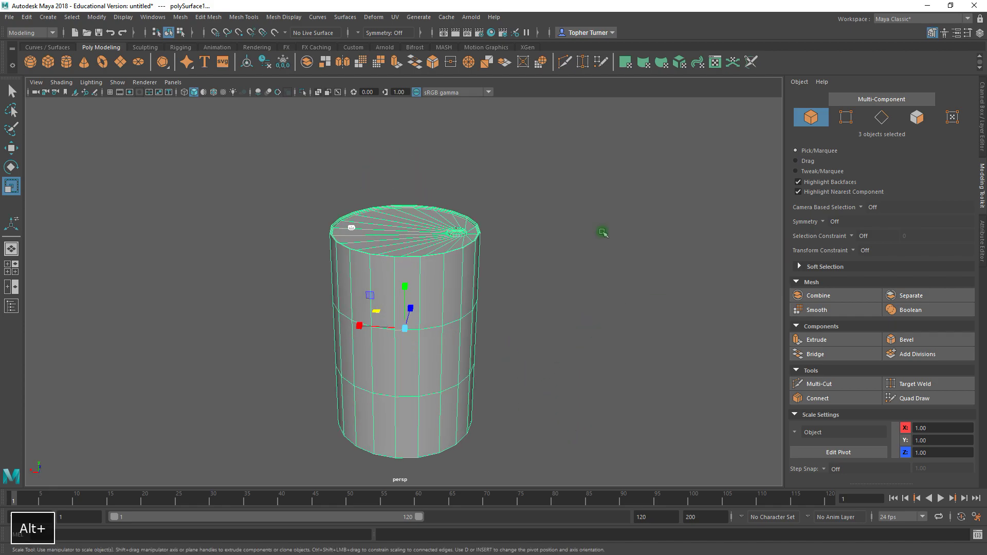
right_click_drag(468, 226, 555, 308, "alt")
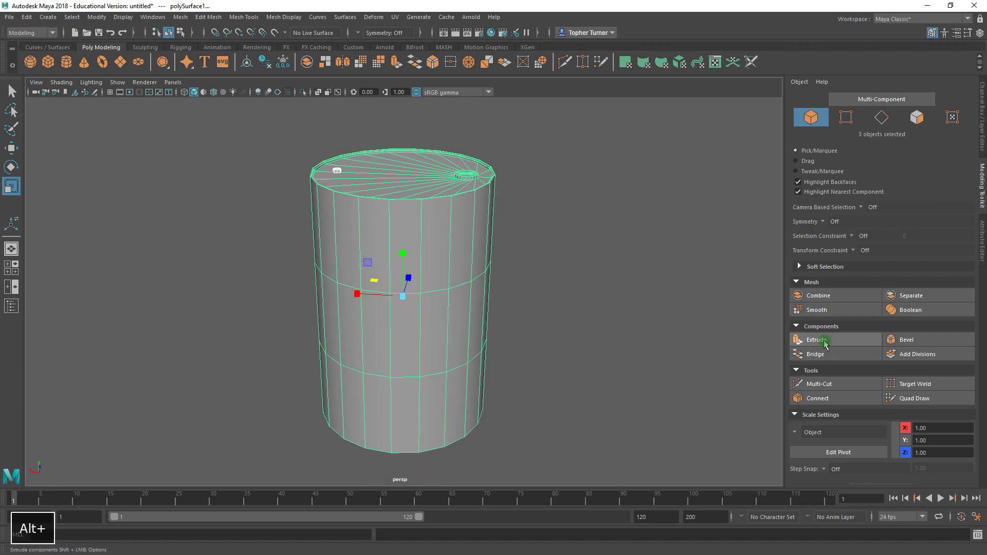
left_click(800, 297)
left_click(577, 283)
Test-move the combined barrel to check that all parts travel together, and undo the move.
left_click_drag(504, 352, 533, 245, "alt")
left_click(381, 282)
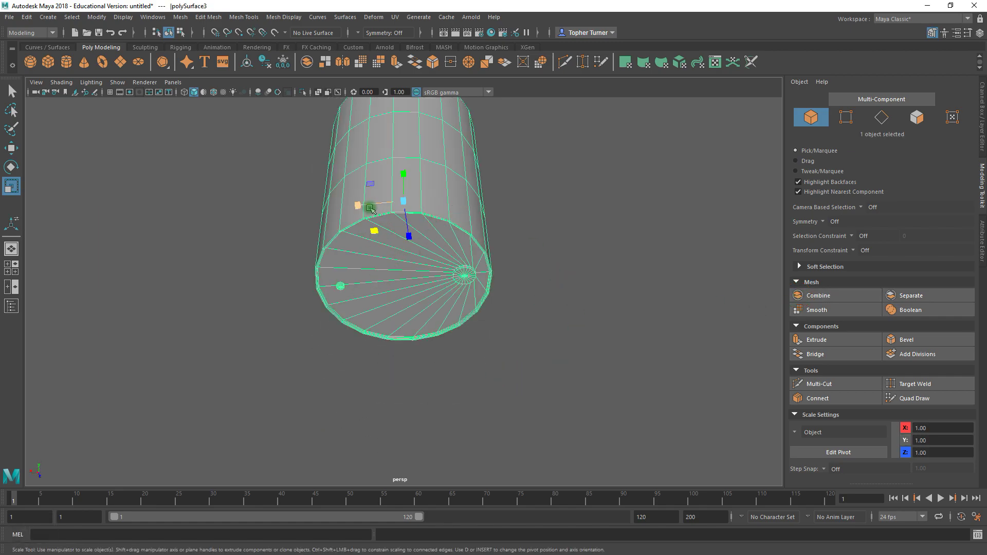
key("w")
left_click_drag(362, 208, 387, 302)
key("ctrl+z")
left_click_drag(445, 321, 525, 288, "alt")
Deselect the combined barrel and display it in wireframe to examine its edges and both caps.
left_click(536, 288)
right_click_drag(485, 284, 480, 312, "alt")
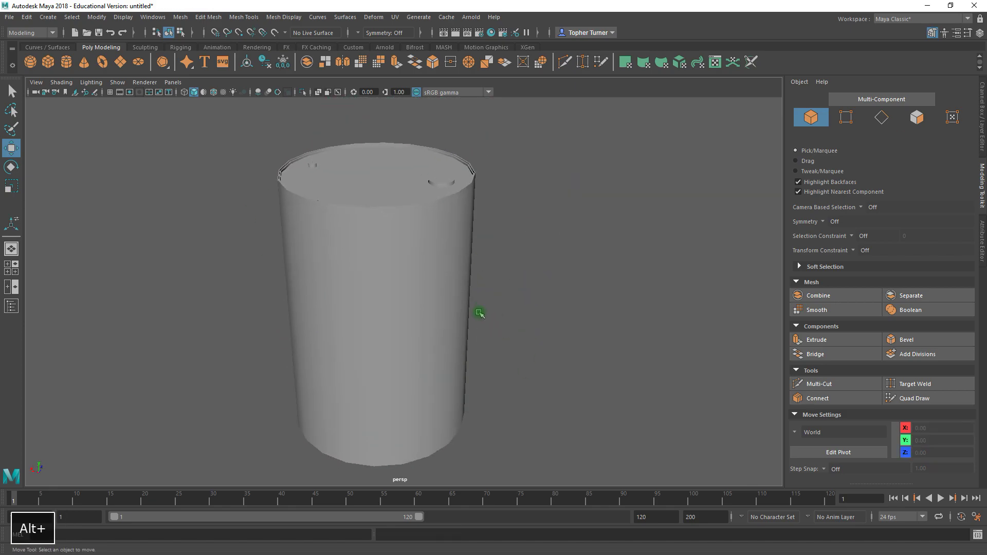
left_click(185, 92)
left_click_drag(347, 243, 360, 204, "alt")
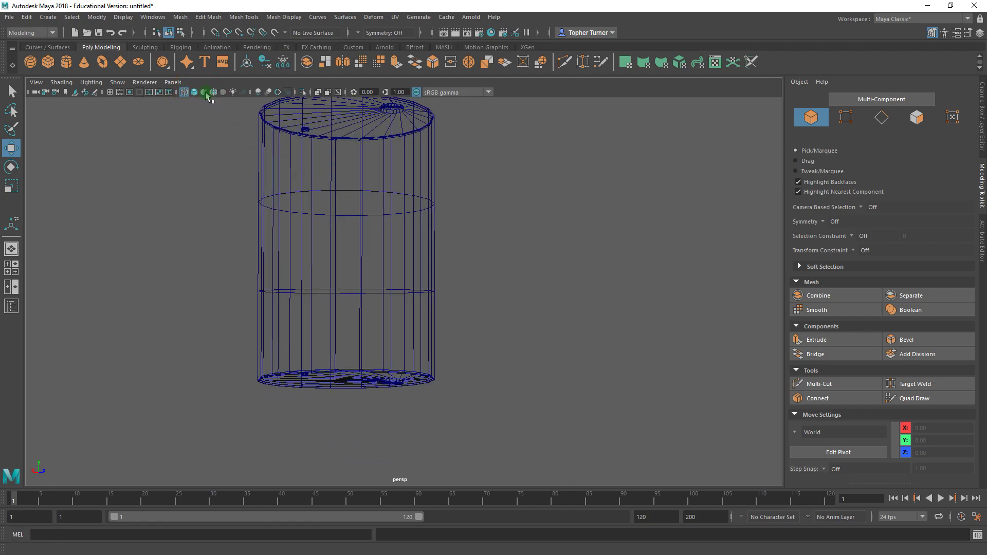
Return the display to smooth shading, then select the combined barrel and frame it.
right_click_drag(317, 219, 385, 244, "alt")
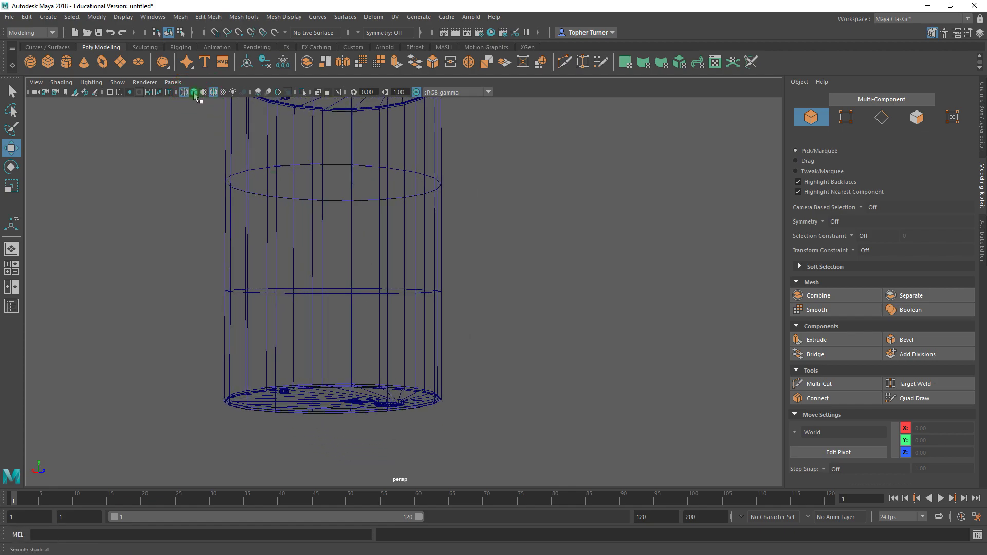
left_click(194, 92)
right_click_drag(412, 201, 480, 302, "alt")
left_click(414, 276)
key("f")
left_click_drag(556, 304, 293, 271, "alt")
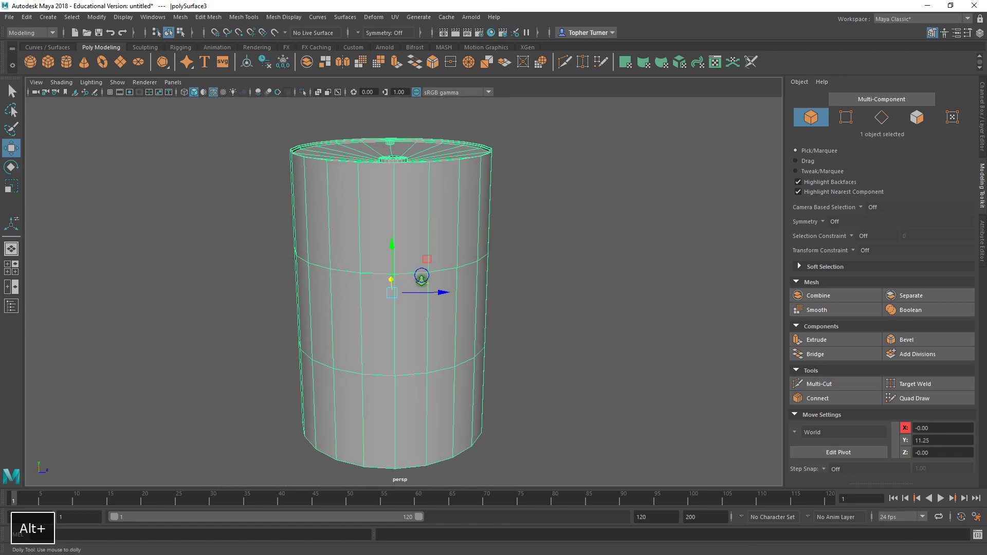
right_click_drag(415, 288, 617, 285, "alt")
Select both horizontal edge loops that divide the barrel's side wall into three sections.
left_click(881, 117)
left_click_drag(569, 303, 553, 279, "alt")
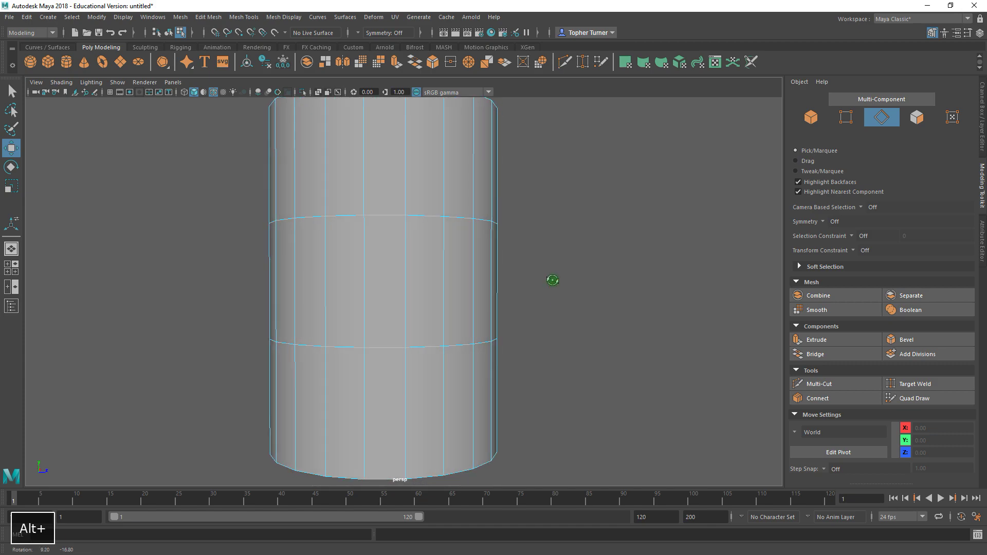
double_click(428, 215)
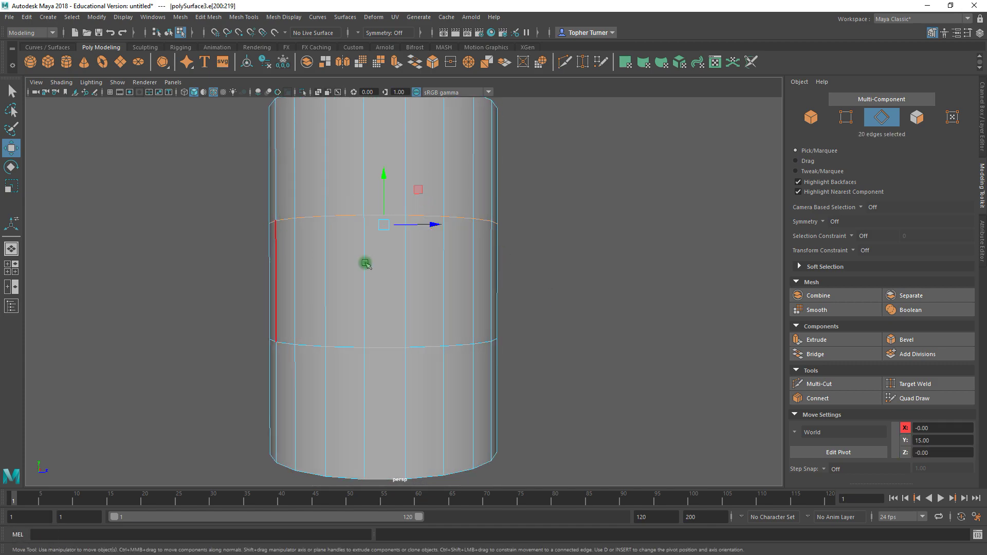
double_click(422, 348, "shift")
left_click_drag(436, 348, 514, 328, "alt")
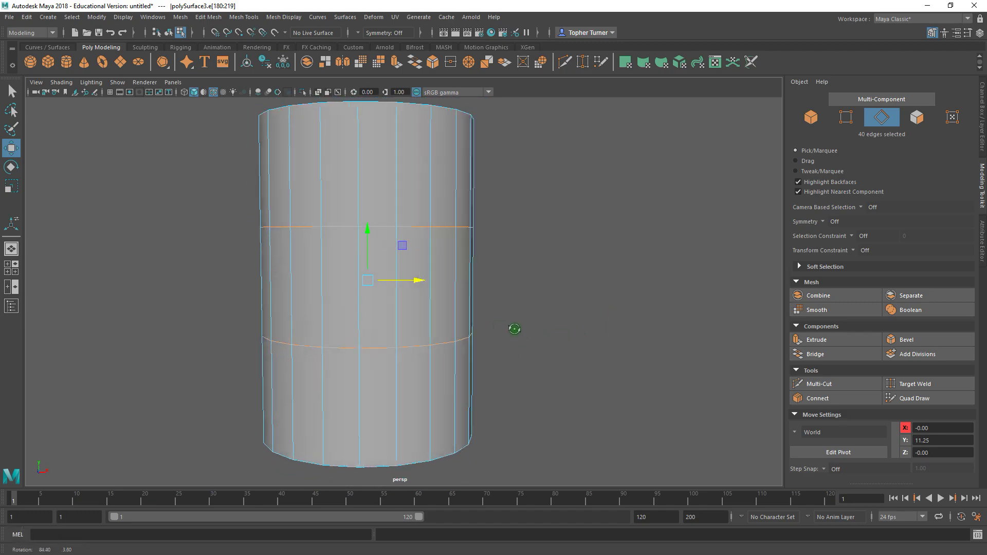
Bevel the two selected edge loops into narrow bands with a fraction of about 0.09 and 1 segment.
left_click_drag(599, 264, 451, 271, "alt")
right_click_drag(589, 276, 633, 339, "alt")
middle_click_drag(633, 339, 595, 356, "alt")
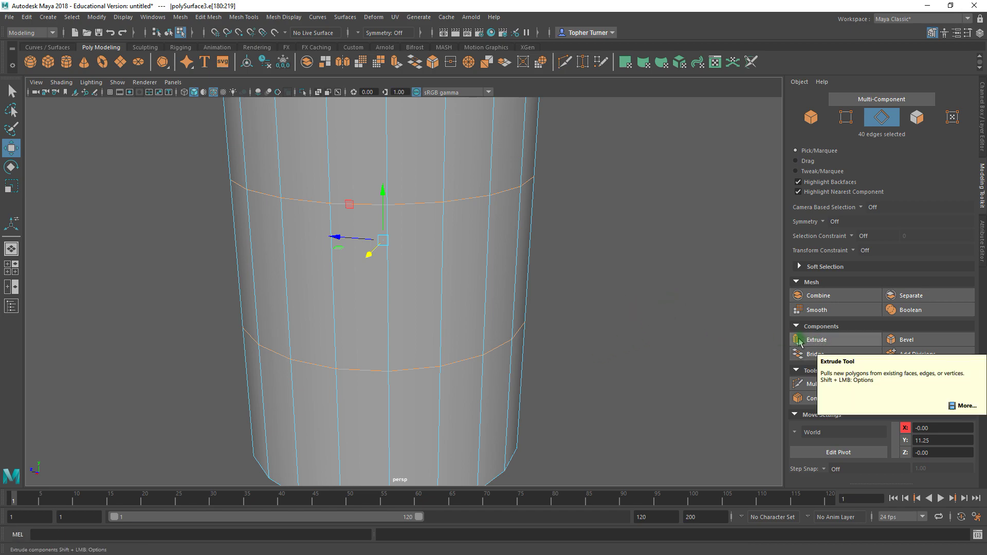
left_click(901, 340)
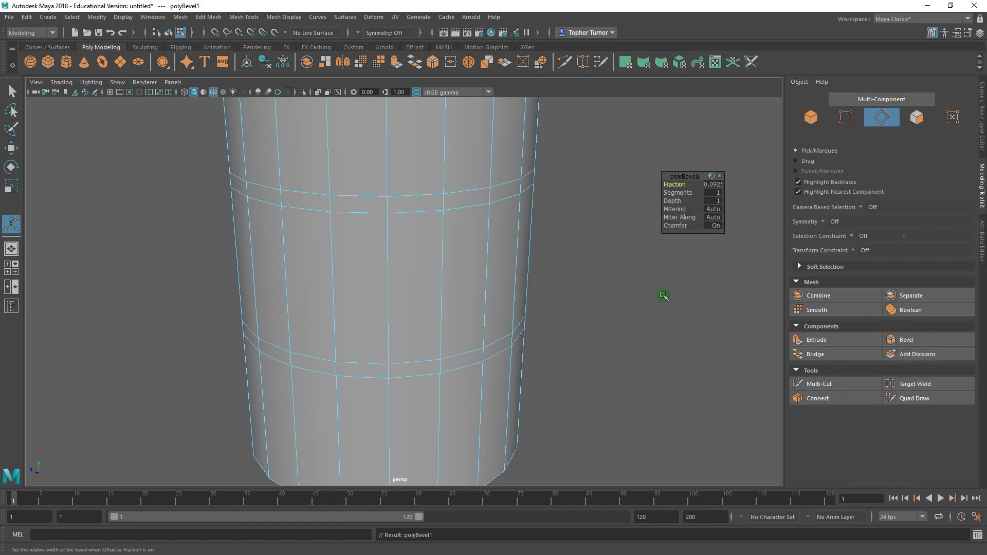
right_click_drag(645, 256, 516, 260, "alt")
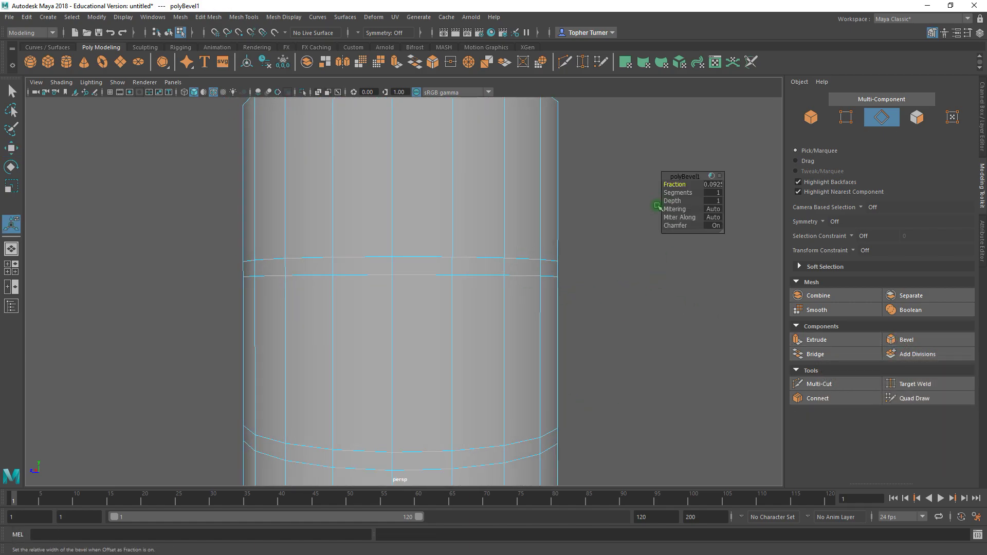
right_click_drag(433, 252, 354, 343, "alt")
right_click_drag(440, 309, 379, 269, "alt")
middle_click_drag(379, 269, 429, 240, "alt")
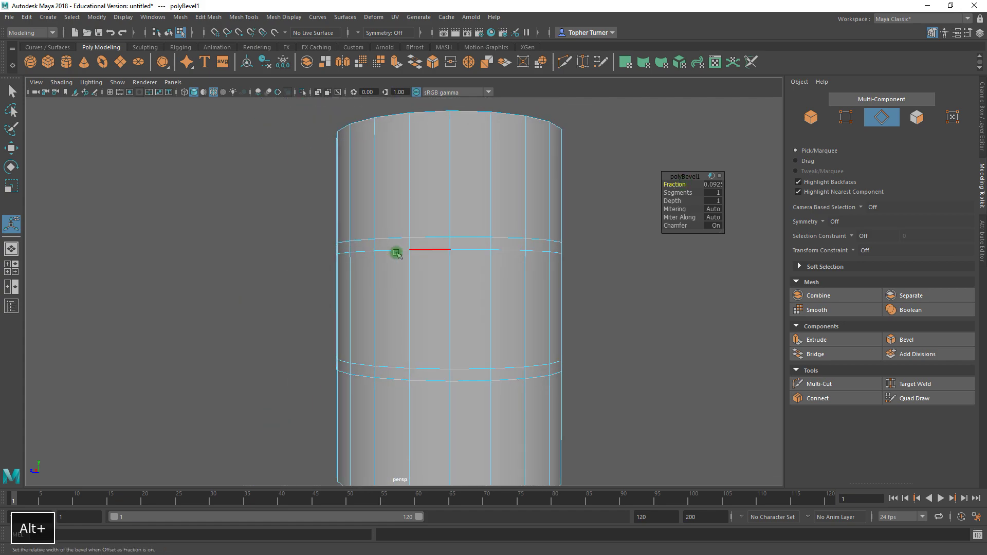
right_click_drag(356, 271, 322, 273, "alt")
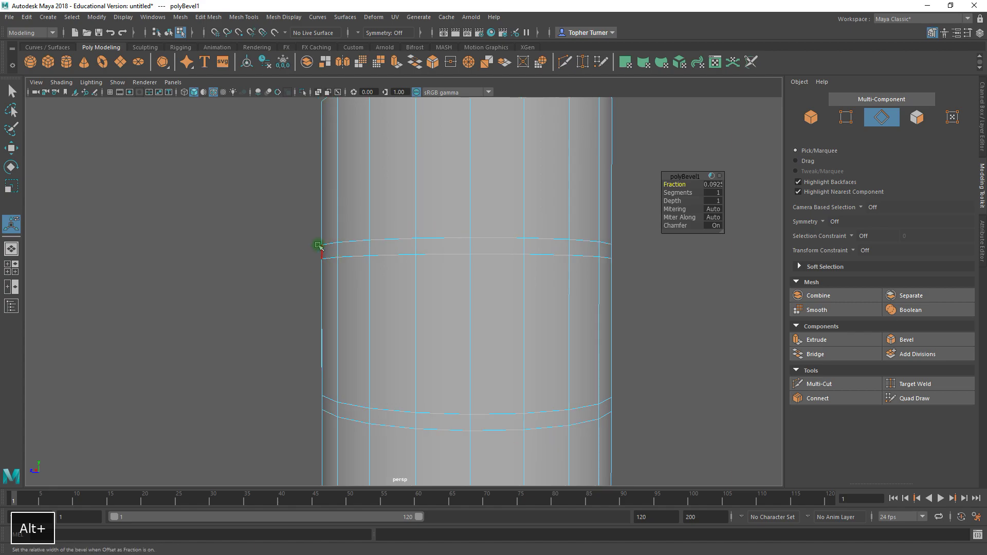
left_click_drag(341, 306, 374, 299, "alt")
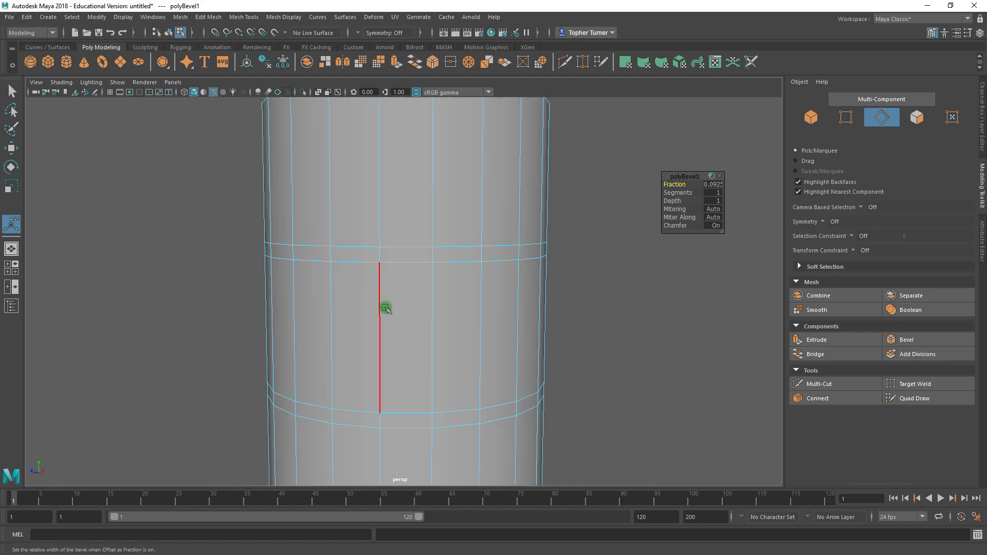
Switch to face selection and select the full ring of faces in the upper beveled band.
key("w")
left_click(412, 250)
right_click_drag(661, 227, 663, 251, "ctrl")
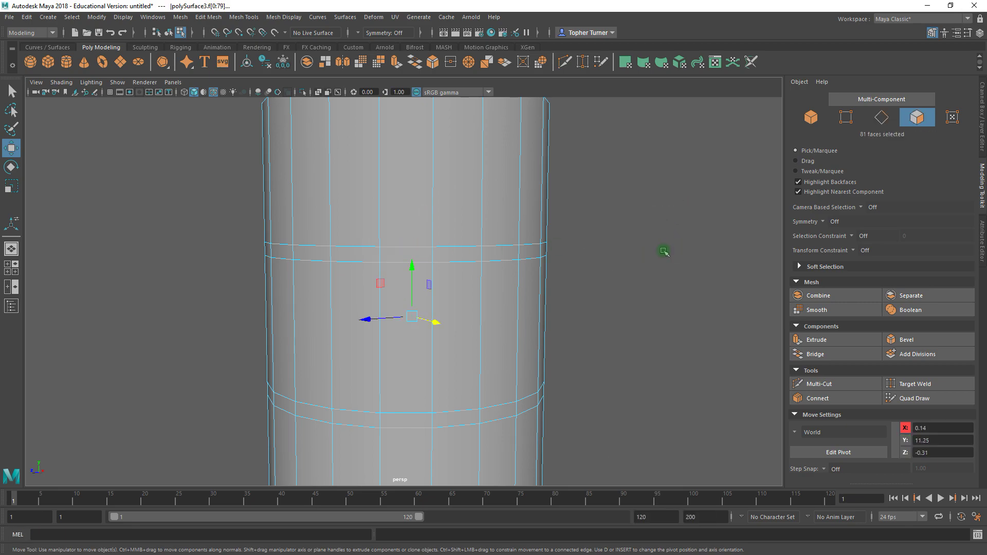
left_click(646, 276)
left_click(448, 254)
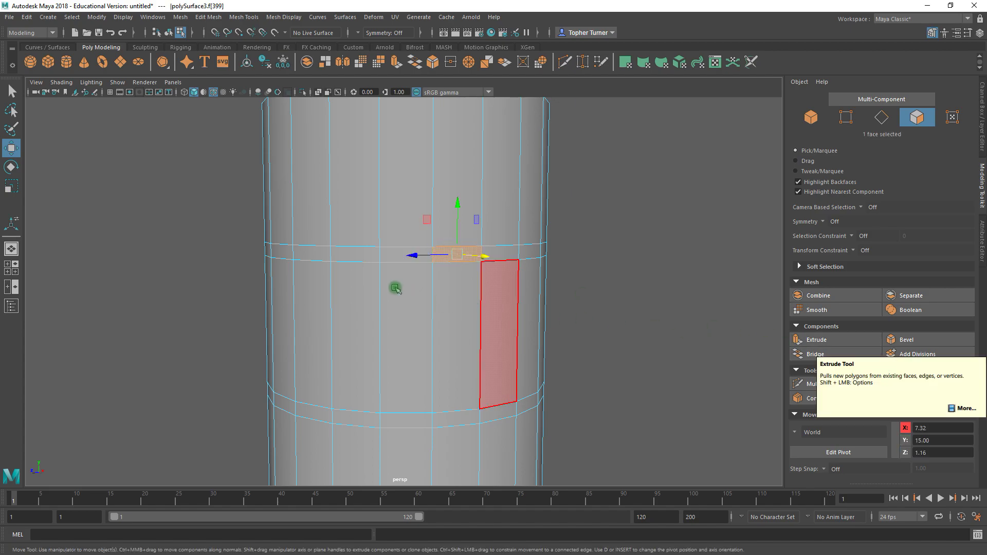
double_click(396, 255, "shift")
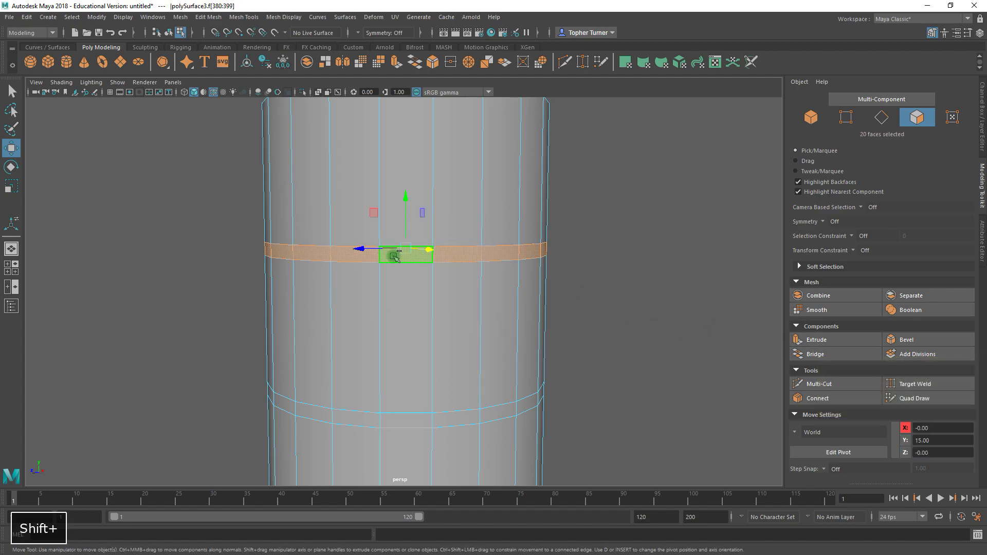
Add the full ring of faces in the lower beveled band to the selection.
left_click_drag(627, 269, 200, 300, "alt")
middle_click_drag(377, 300, 366, 233, "alt")
middle_click_drag(418, 293, 456, 276, "alt")
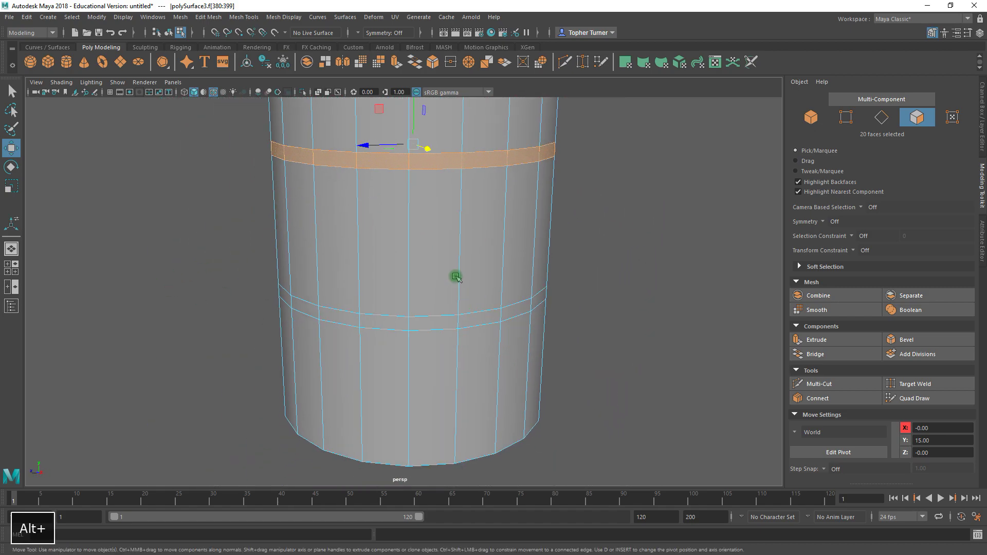
left_click(445, 323, "shift")
left_click_drag(447, 324, 586, 333, "alt")
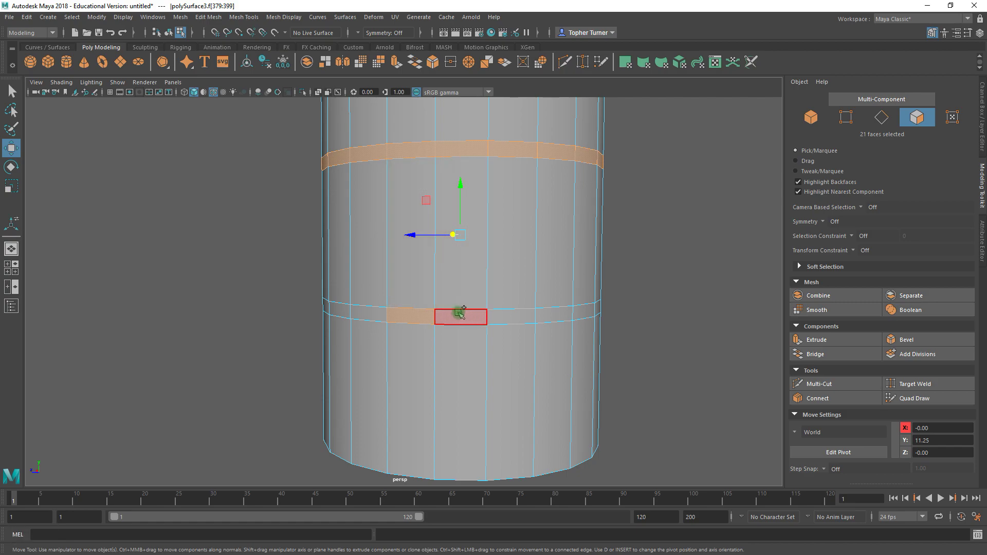
double_click(459, 315, "shift")
Extrude both face rings inward with a thickness of -0.13 and an offset of 0.11.
left_click_drag(459, 315, 461, 266, "alt")
middle_click_drag(462, 266, 478, 300, "alt")
left_click_drag(478, 300, 486, 303, "alt")
right_click_drag(484, 303, 535, 310, "alt")
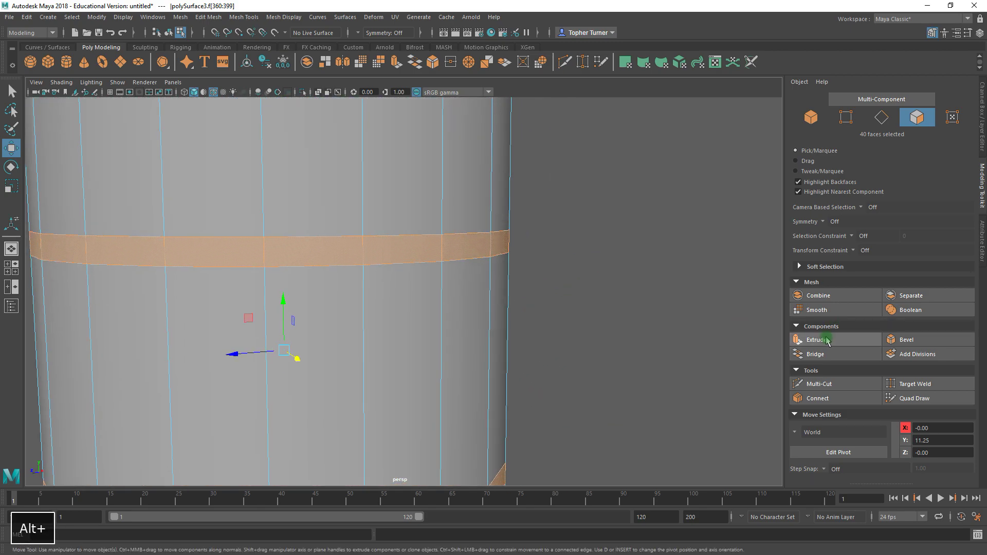
left_click(804, 341)
left_click_drag(583, 286, 608, 265, "alt")
middle_click_drag(673, 187, 684, 201)
left_click(681, 200)
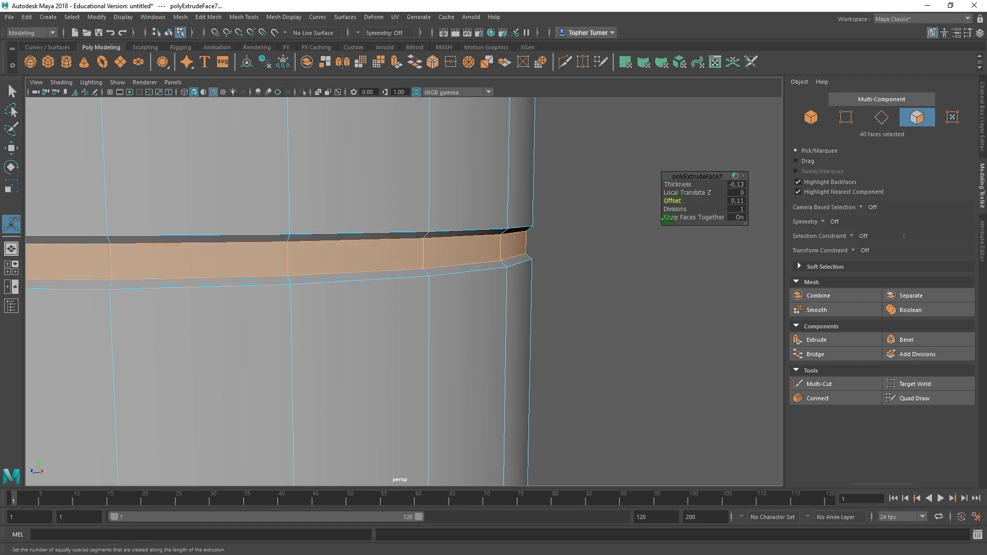
Extrude the same face rings again, outward with a thickness of 0.31 and an offset of 0.12.
left_click(804, 340)
middle_click_drag(676, 187, 687, 185)
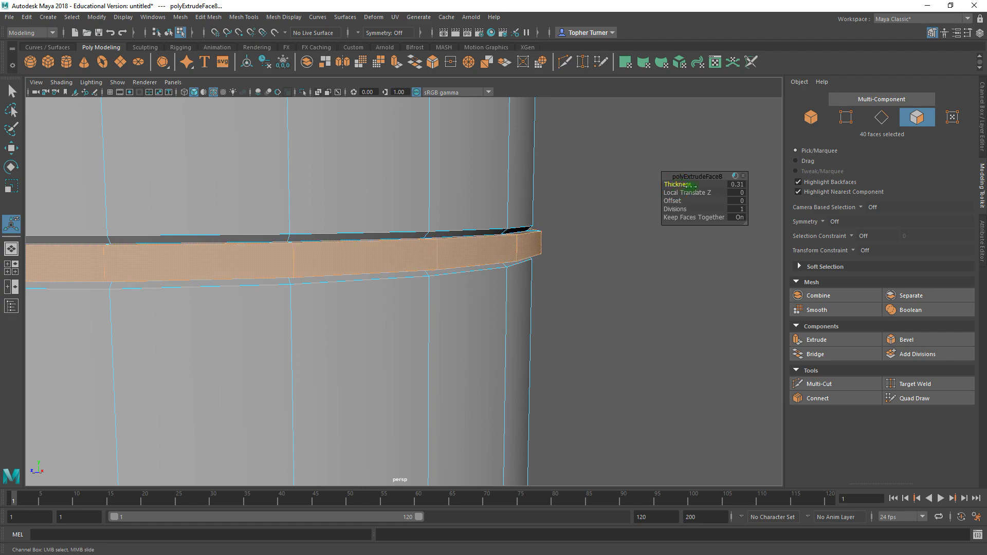
left_click(677, 201)
middle_click_drag(676, 201, 686, 201)
right_click_drag(594, 238, 433, 179, "alt")
middle_click_drag(433, 178, 535, 355, "alt")
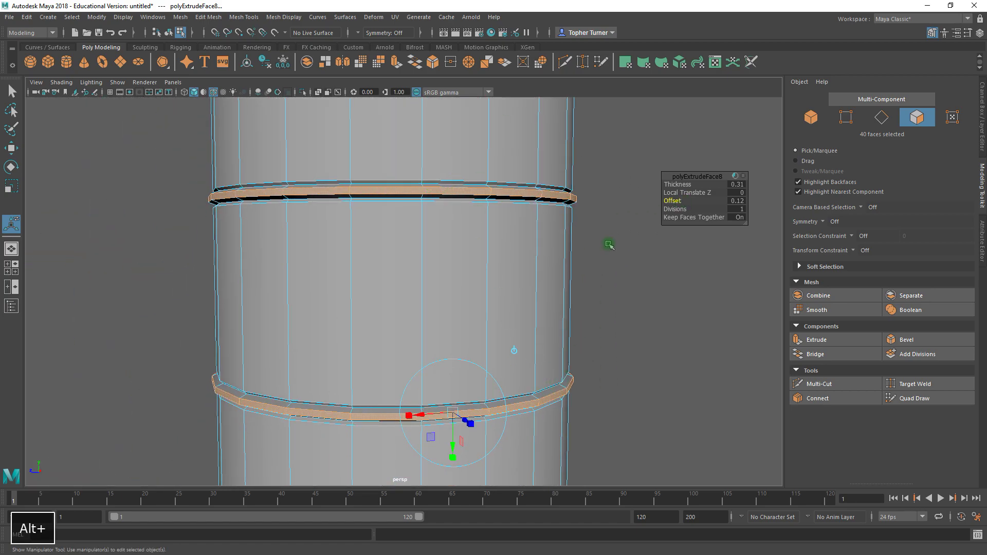
Leave the extrusion and return to object mode with the whole barrel selected.
middle_click_drag(609, 251, 568, 370, "alt")
left_click_drag(569, 370, 578, 310, "alt")
key("q")
right_click(430, 234)
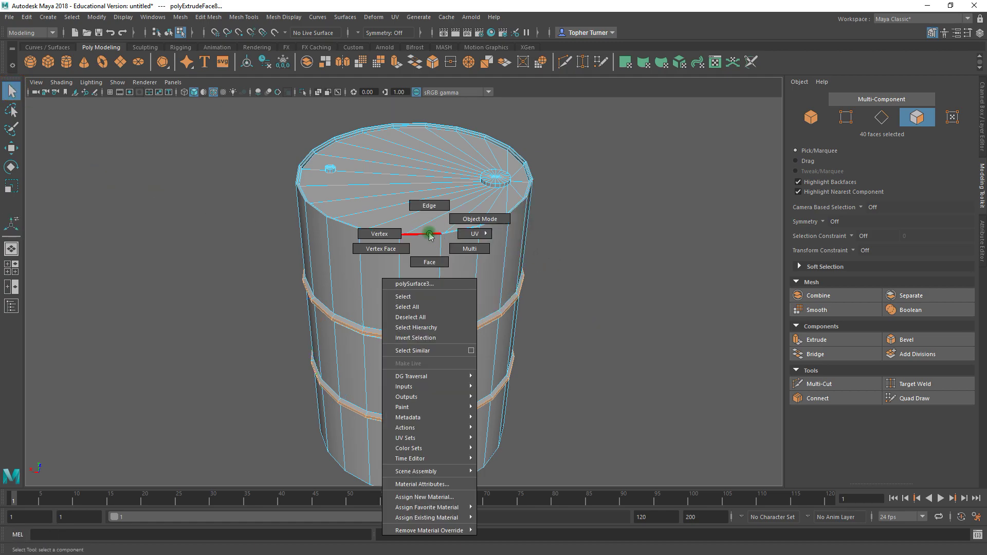
left_click(478, 218)
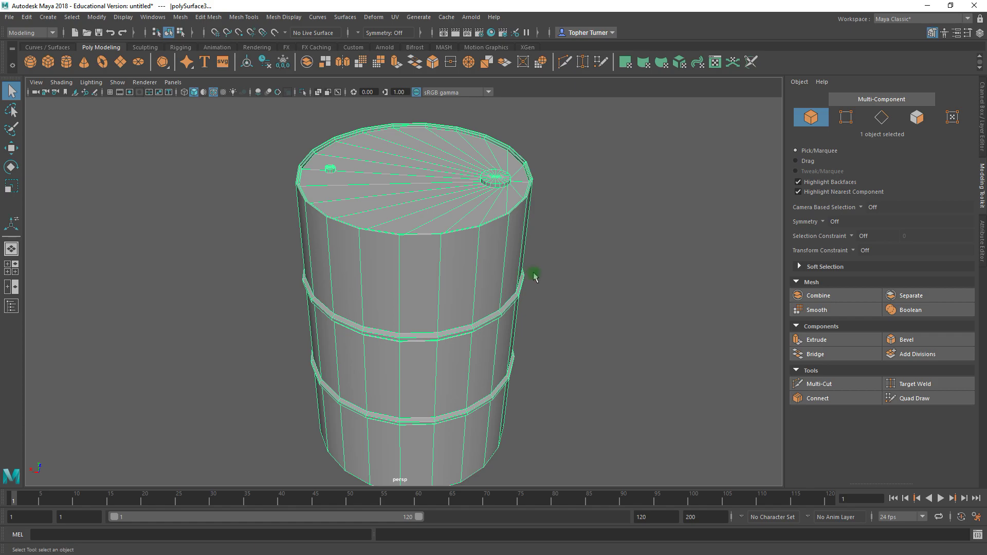
Examine the attributes of the barrel's construction nodes, including its original cylinder and early face extrusions.
left_click(980, 101)
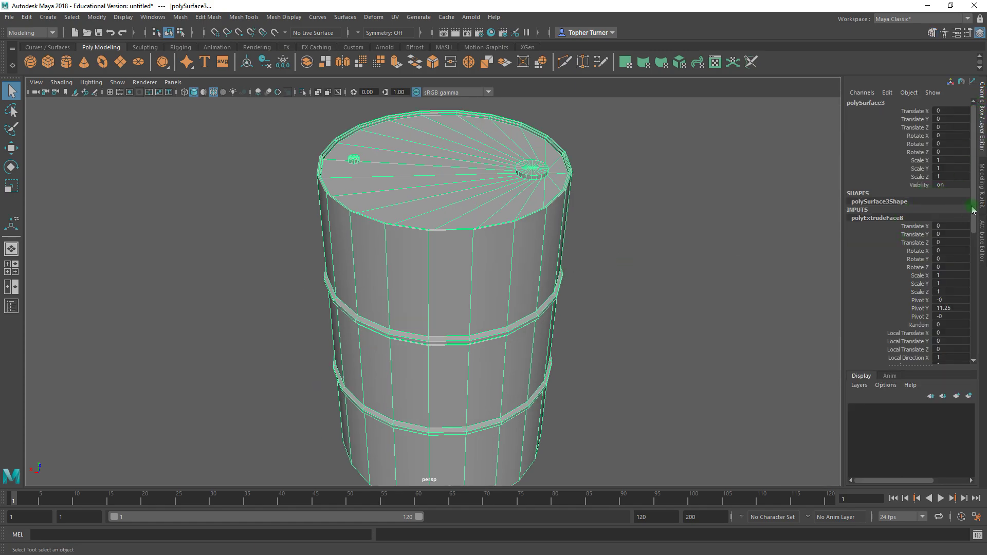
left_click(982, 189)
left_click(979, 234)
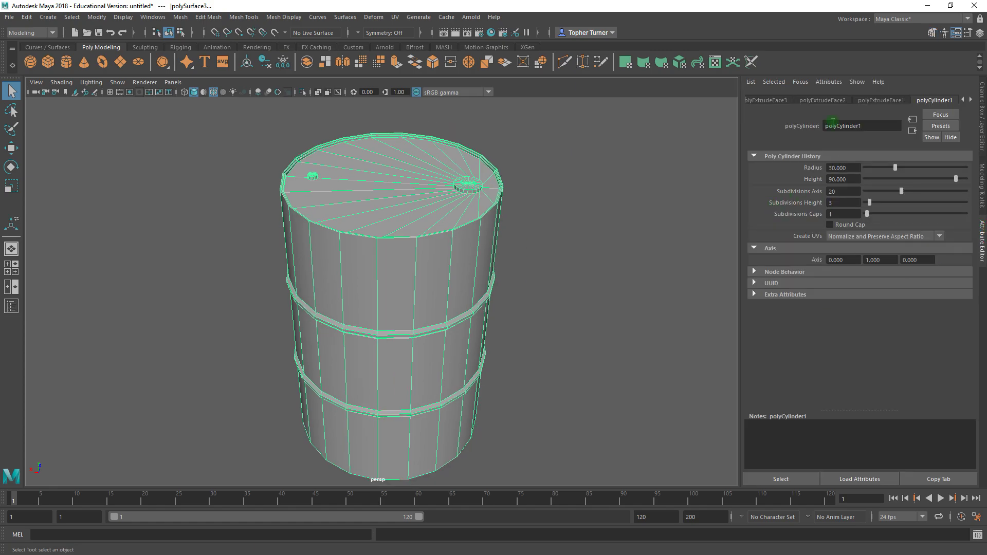
left_click(774, 101)
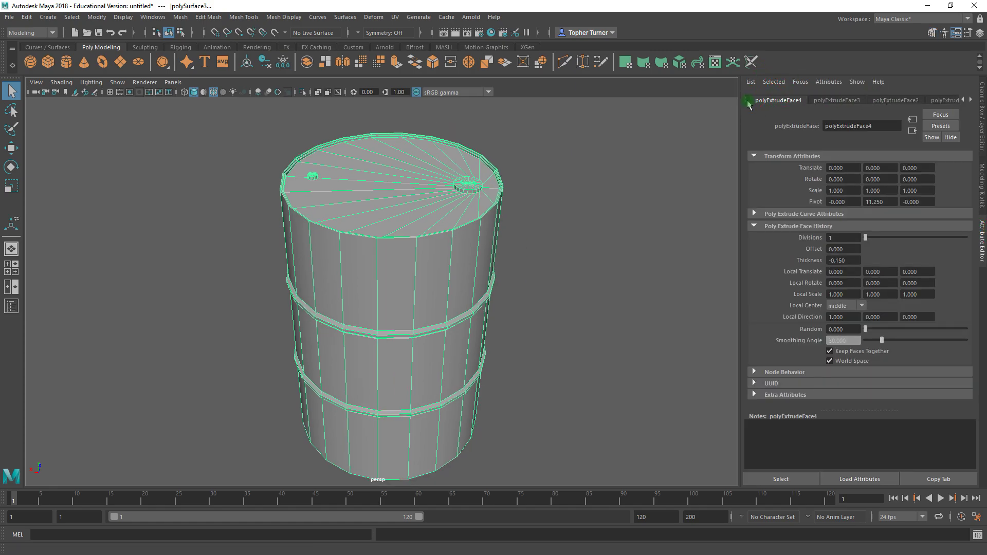
left_click(820, 102)
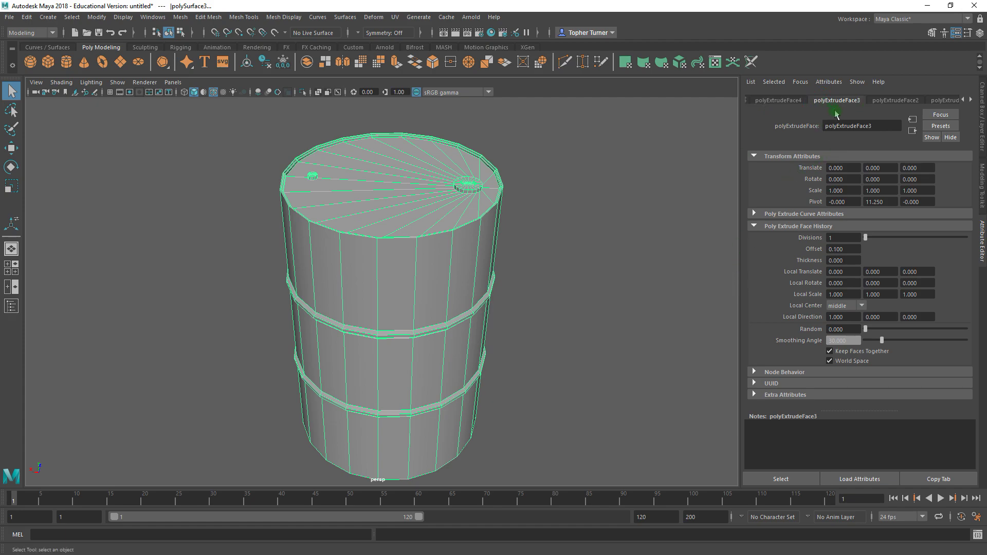
left_click(963, 100)
left_click(963, 99)
left_click(963, 100)
left_click(963, 100)
left_click(963, 100)
left_click(963, 99)
left_click(964, 100)
left_click(963, 100)
left_click(963, 100)
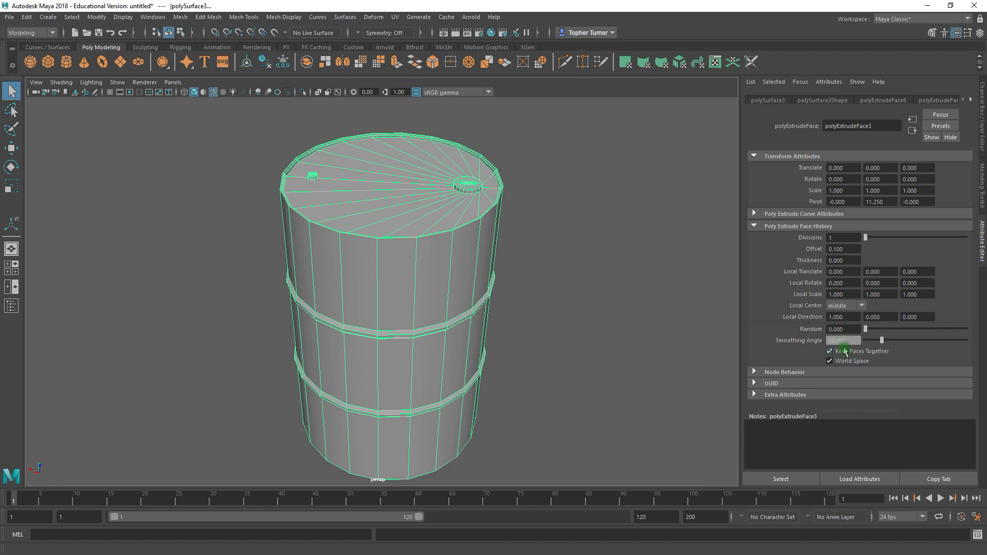
Review the barrel's full list of construction inputs, from the newest extrusion down to the original cylinder.
left_click(982, 184)
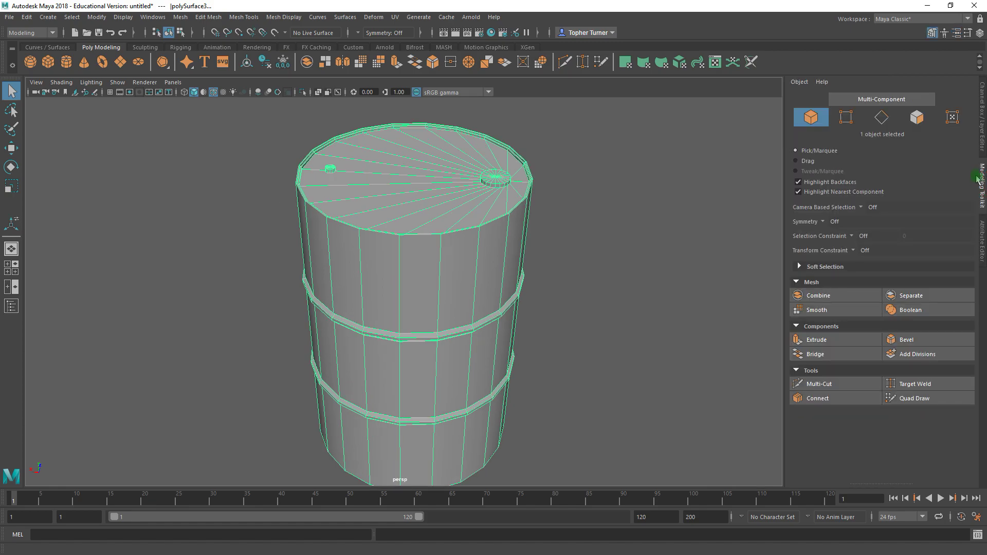
left_click(983, 137)
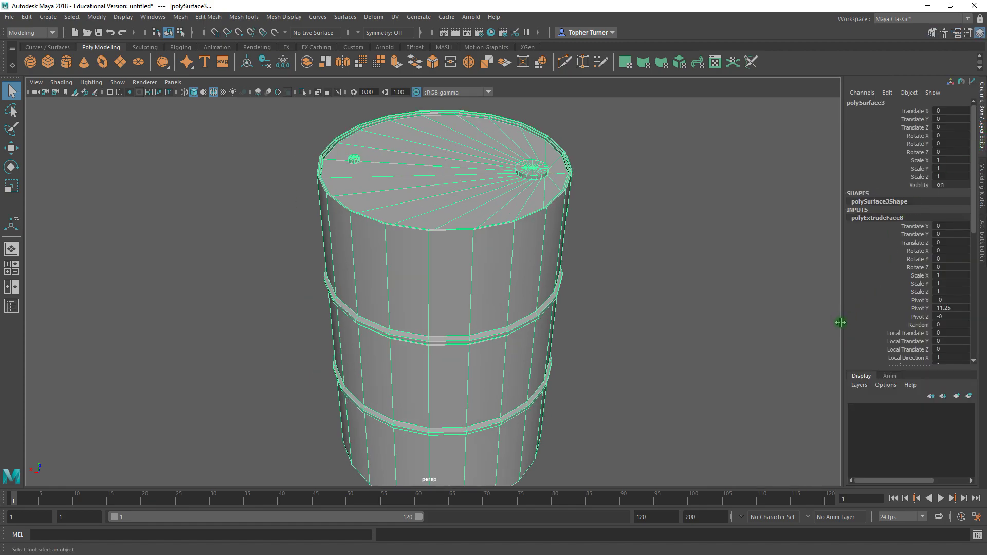
scroll(868, 293, "down", 10)
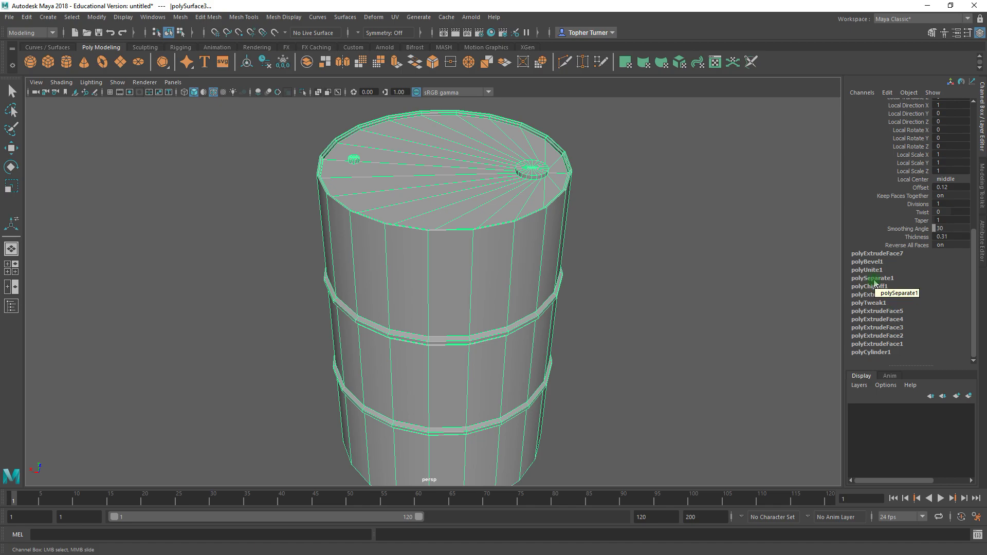
right_click_drag(522, 226, 519, 260, "alt")
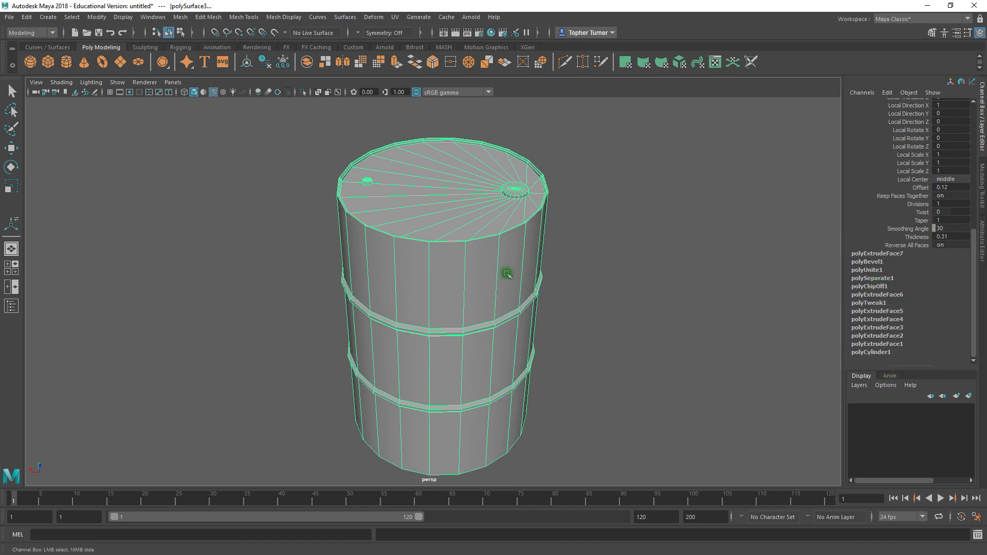
left_click_drag(518, 300, 550, 319, "alt")
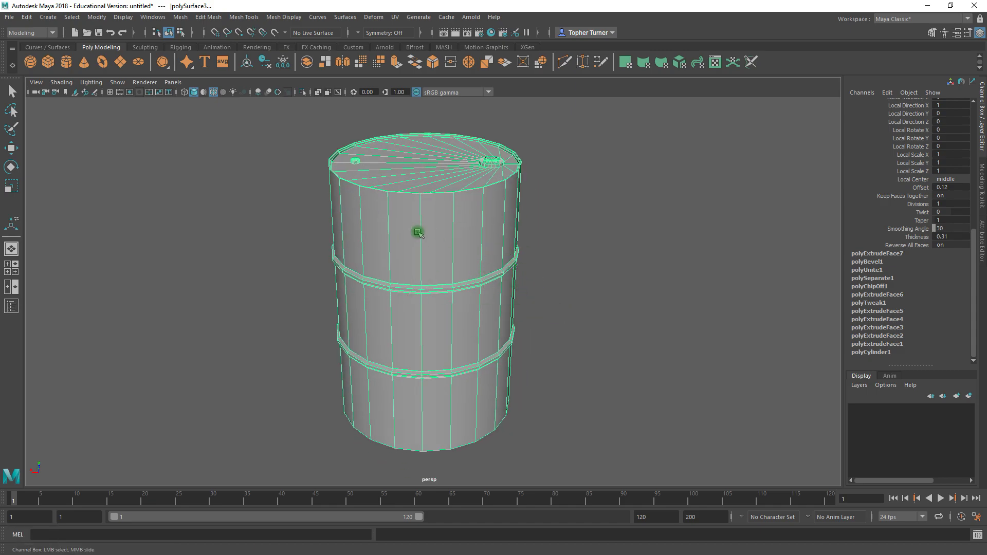
Delete the construction history of the selected barrel.
left_click(28, 18)
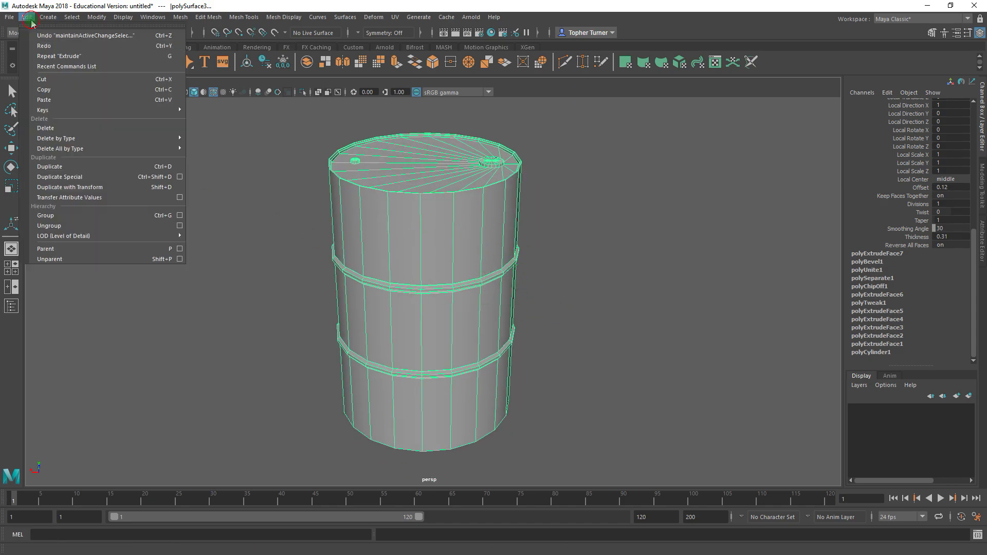
mouse_move(88, 138)
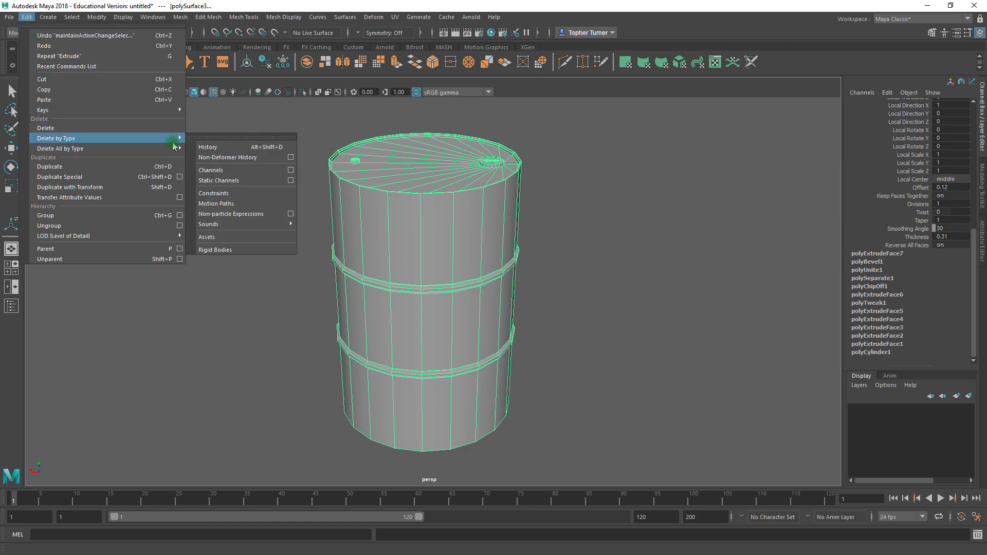
left_click(225, 149)
left_click(808, 283)
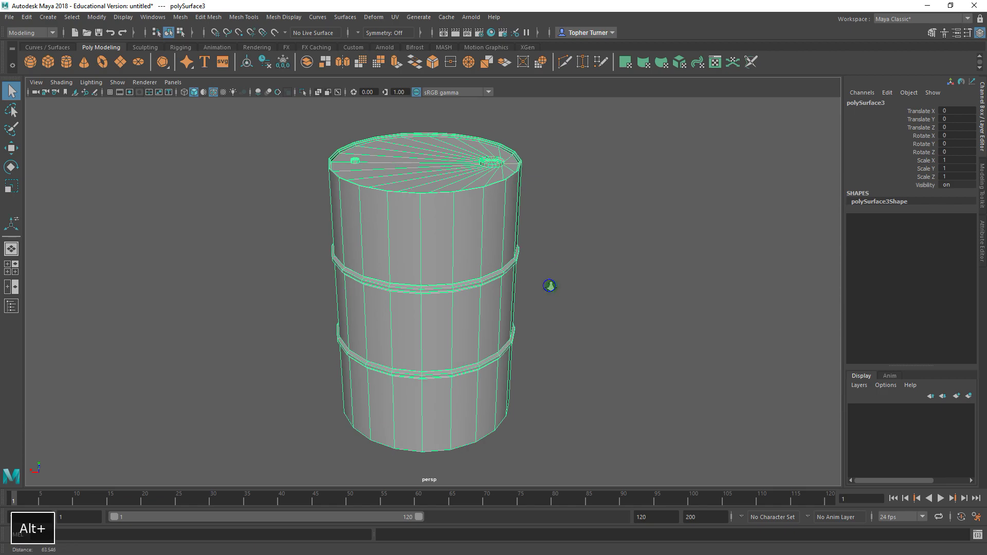
Rename the barrel mesh OilDrum.
right_click_drag(551, 287, 555, 304, "alt")
left_click_drag(488, 315, 474, 173, "alt")
left_click_drag(713, 245, 596, 219, "alt")
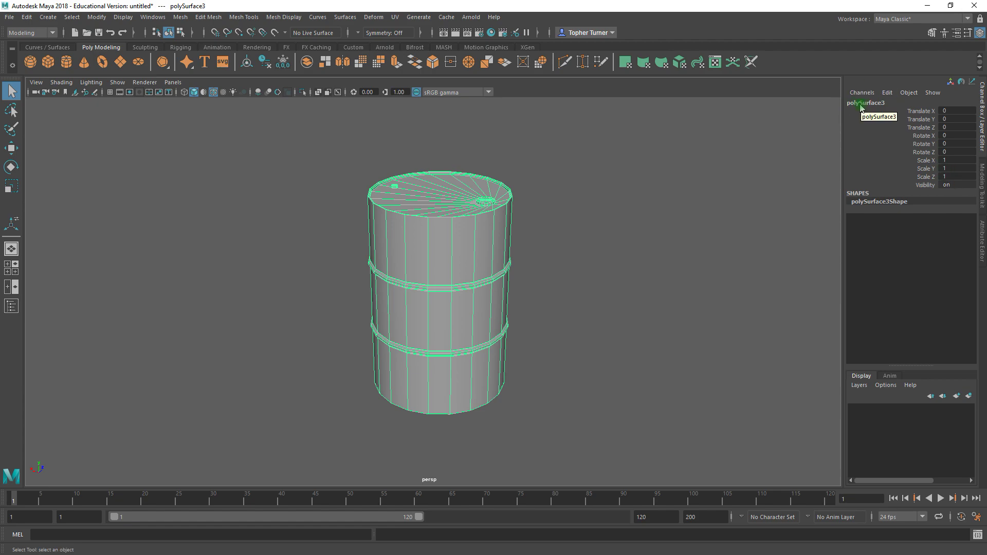
double_click(879, 104)
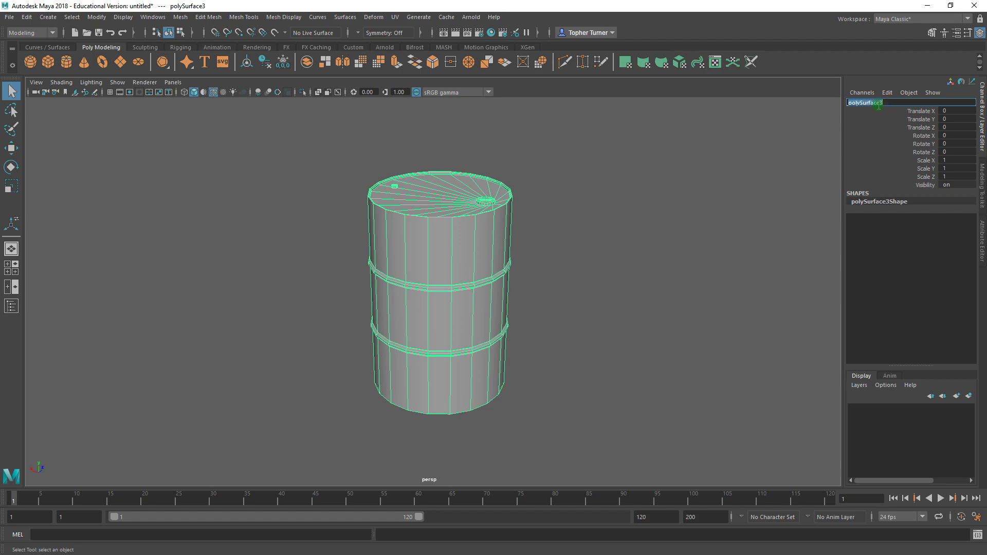
type("OilD")
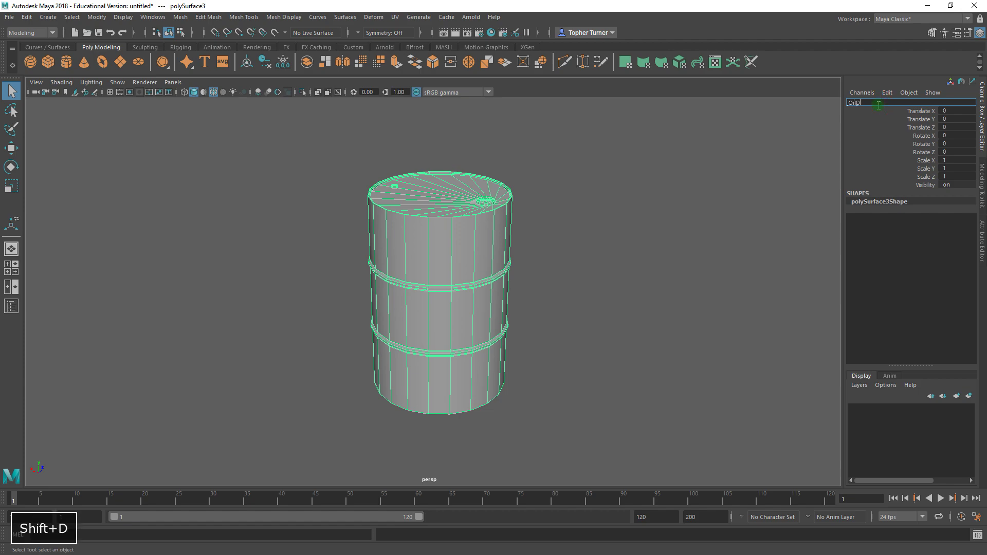
type("rum")
key("Return")
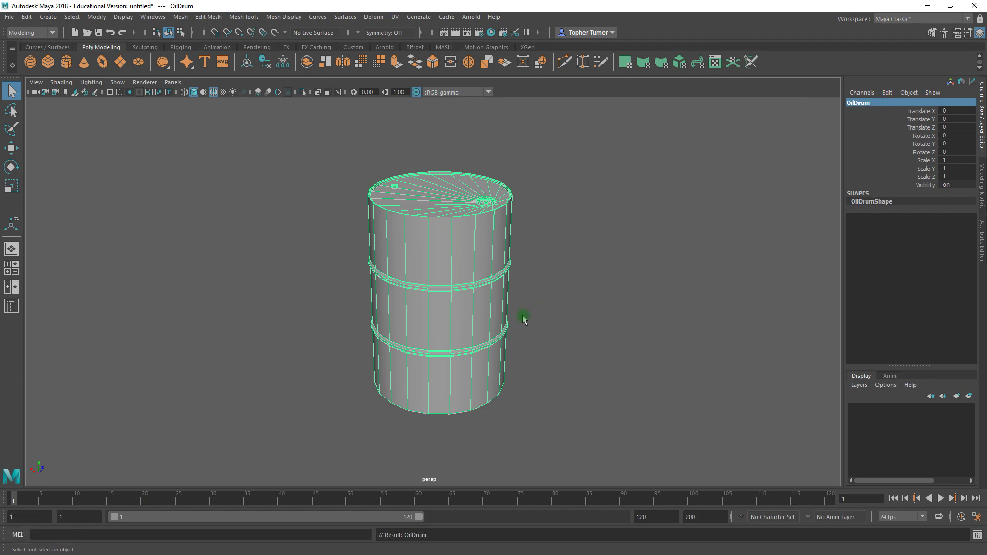
Move the oil drum aside along the Z axis to about 34.875.
left_click(10, 149)
left_click_drag(548, 318, 800, 276, "alt")
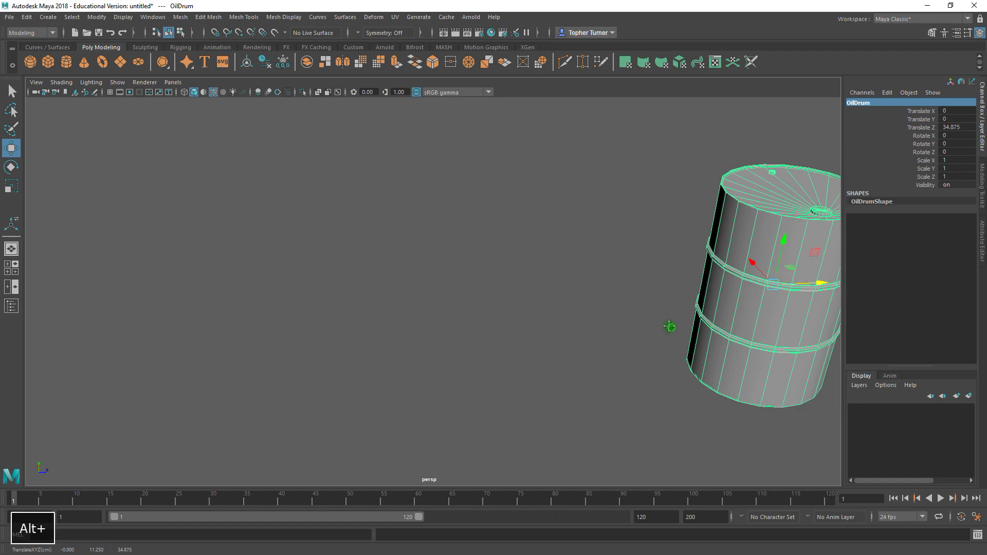
middle_click_drag(674, 330, 527, 336, "alt")
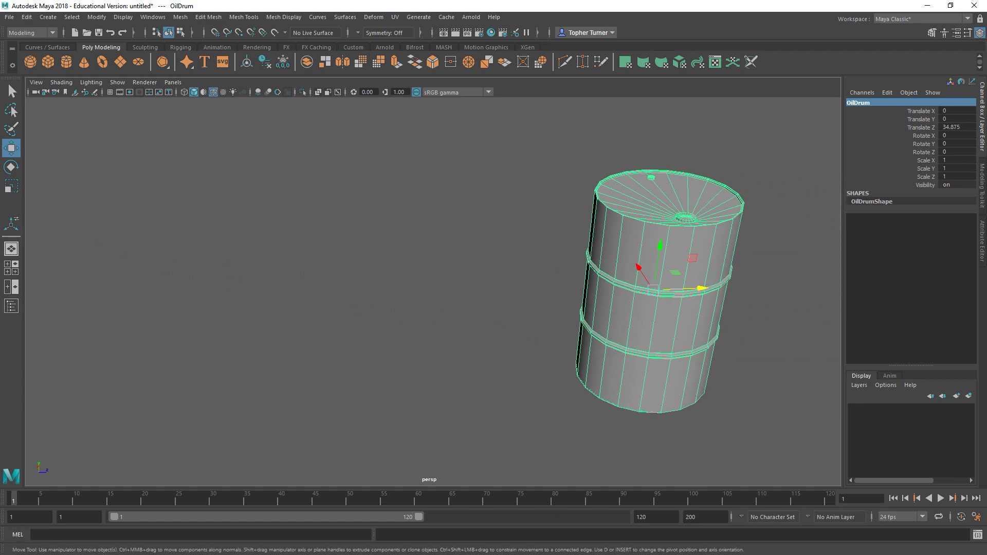
Bring up the WoodenBarrel.jpg reference in Windows Photo Viewer and compare it with the Oil Barrel.jpg picture.
left_click_drag(986, 148, 750, 84)
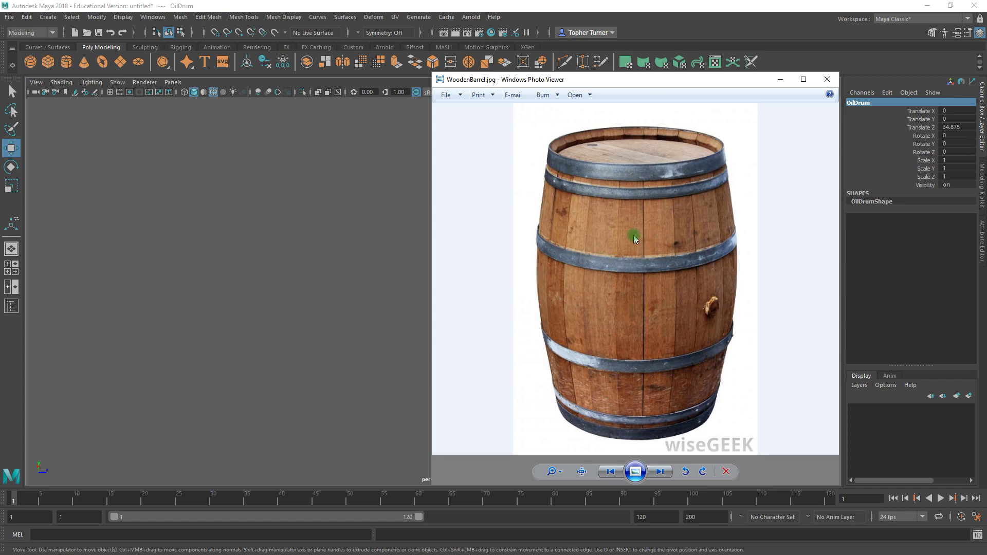
left_click_drag(986, 128, 683, 75)
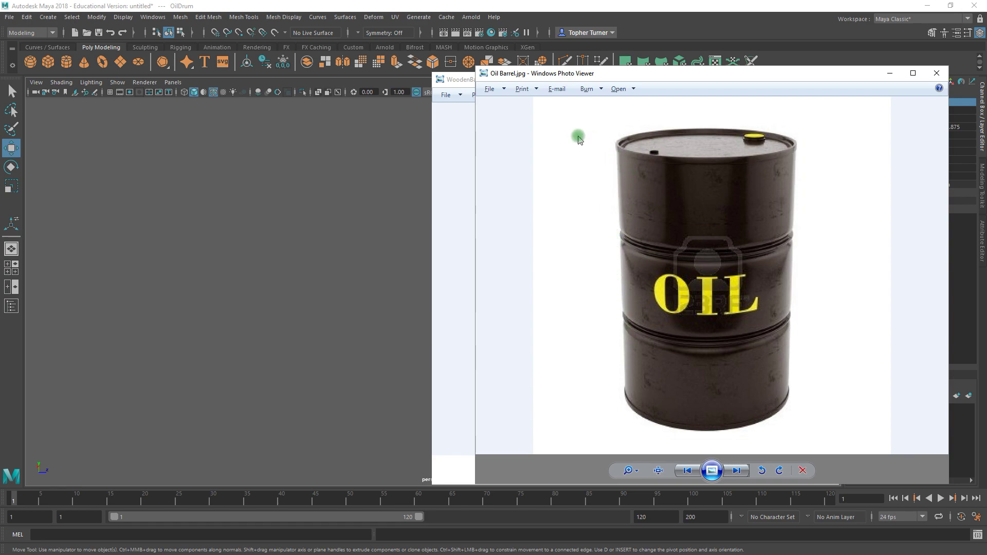
left_click_drag(585, 74, 986, 103)
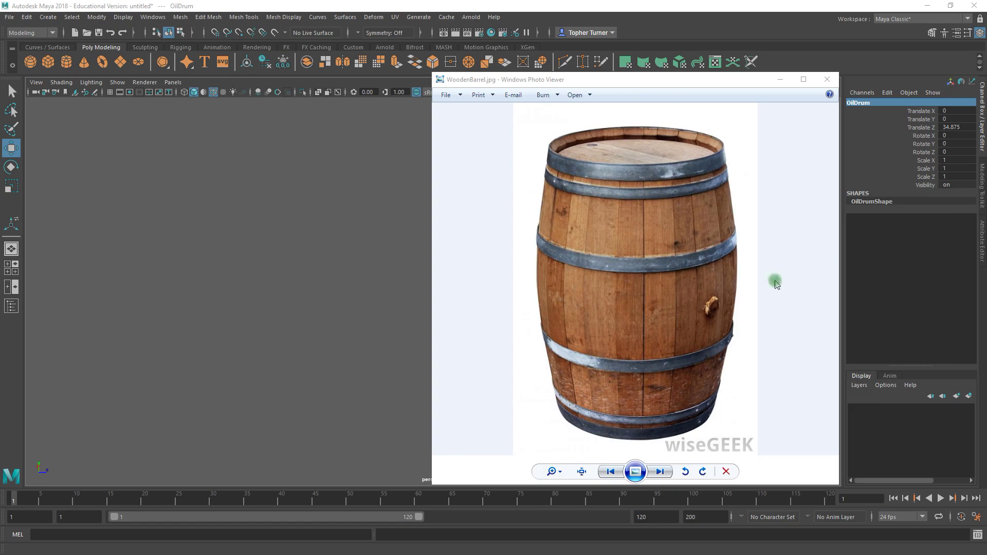
Examine the wooden barrel's rim, metal hoops, planks and bulging sides up close in the reference picture.
left_click(589, 187)
scroll(589, 186, "up", 2)
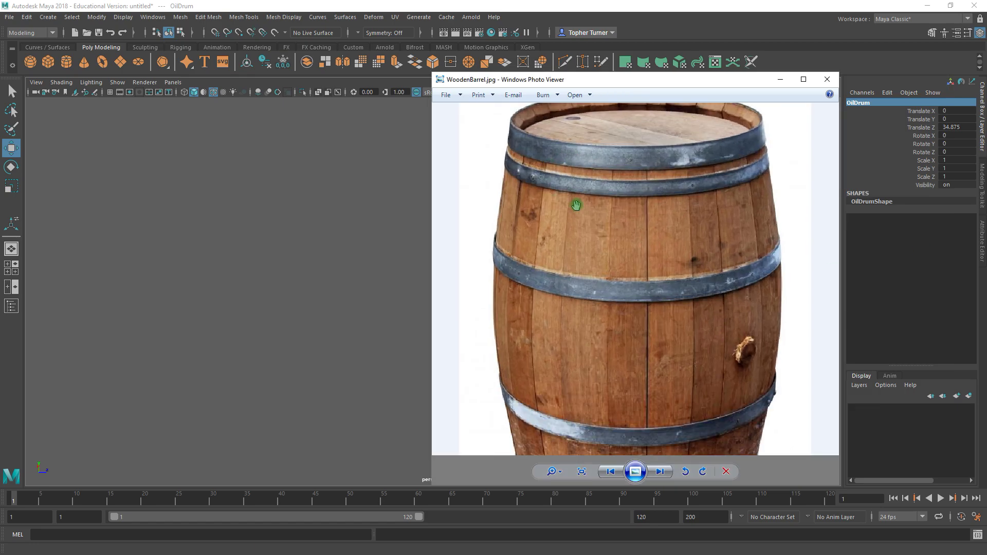
left_click_drag(548, 165, 557, 215)
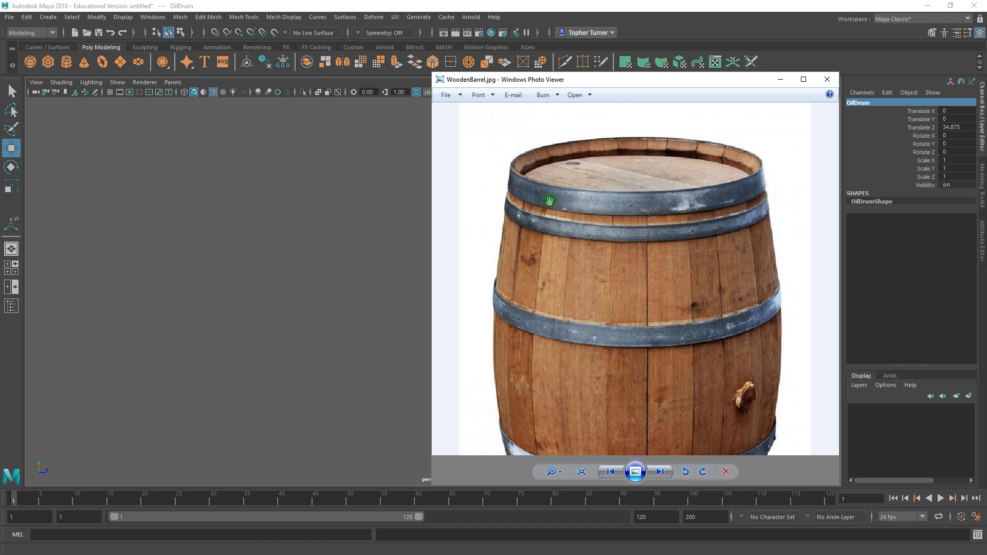
left_click_drag(511, 313, 510, 172)
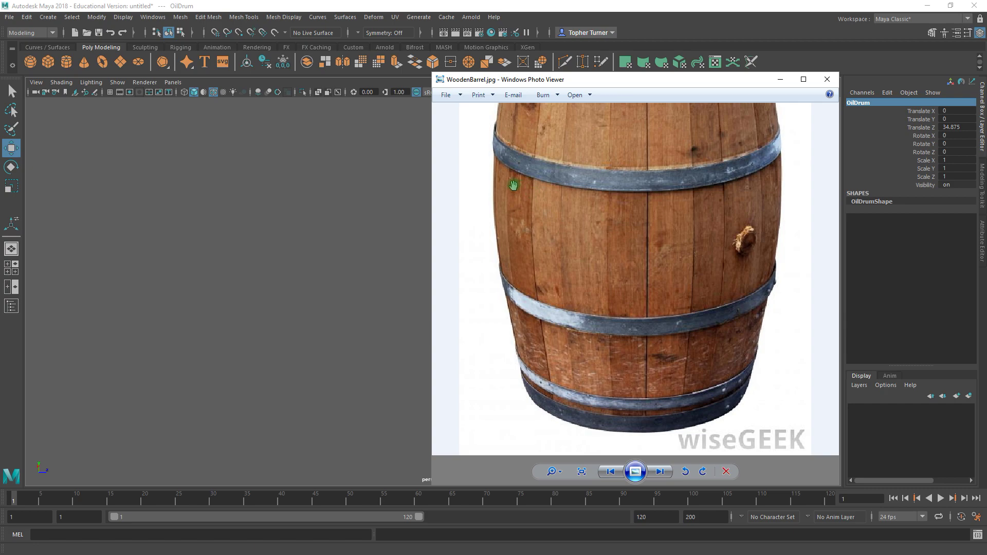
left_click_drag(564, 185, 543, 156)
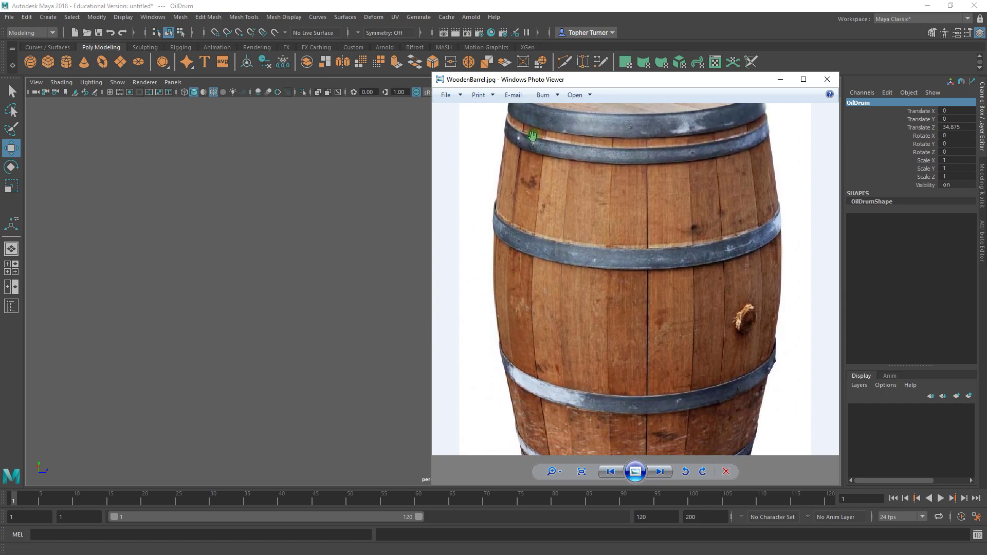
left_click_drag(531, 236, 520, 190)
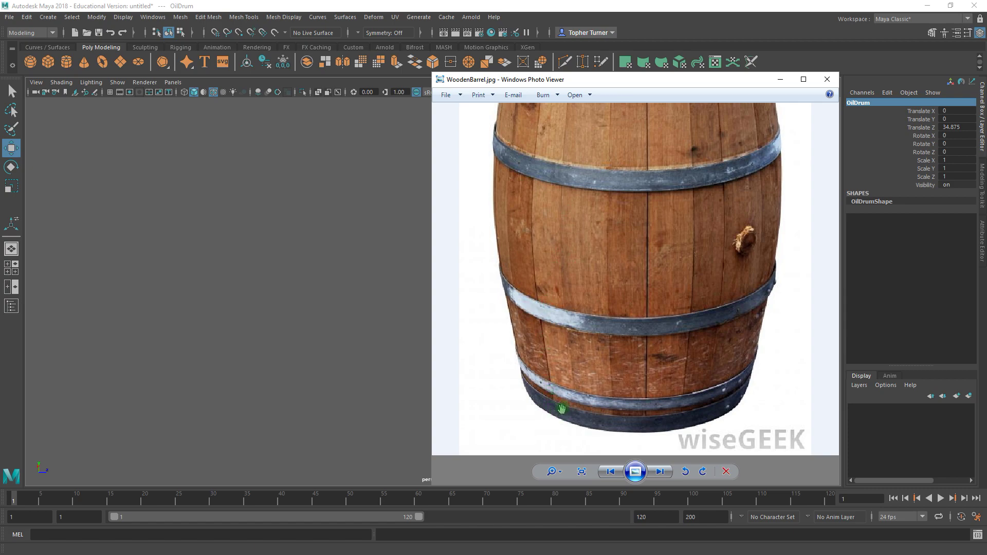
left_click(546, 5)
Back in Maya, create a polygon cylinder with radius 30 and height 90.
middle_click_drag(590, 284, 559, 277, "alt")
left_click(403, 259)
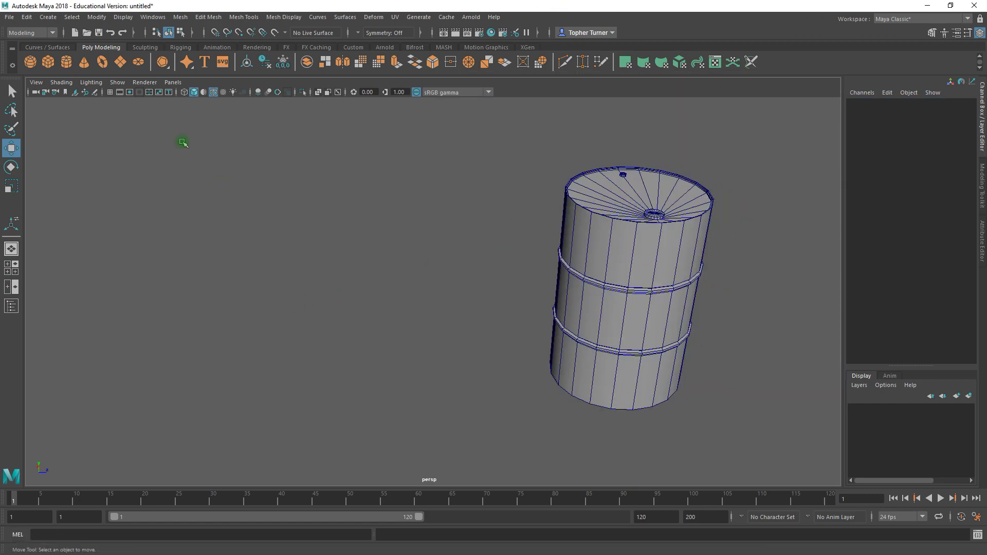
left_click(66, 62)
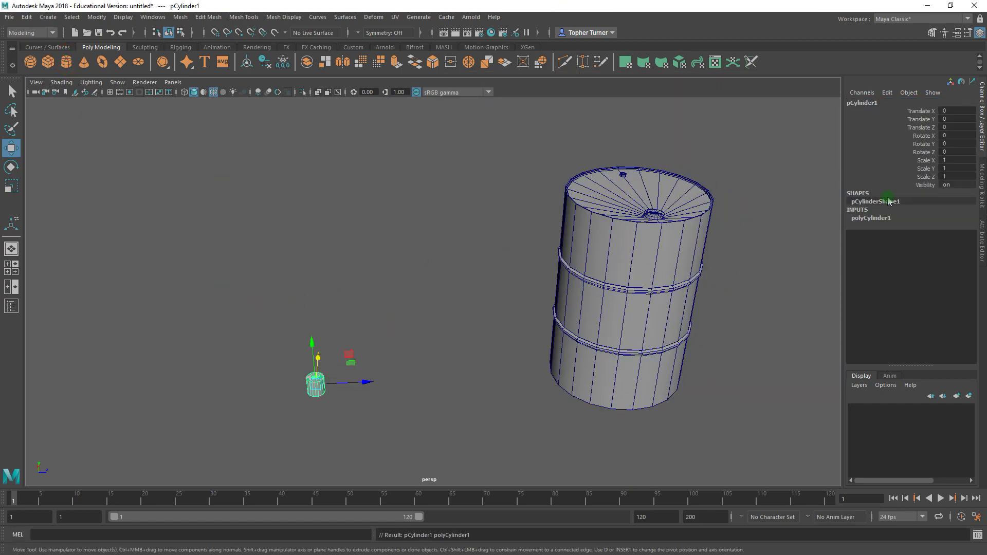
left_click(983, 228)
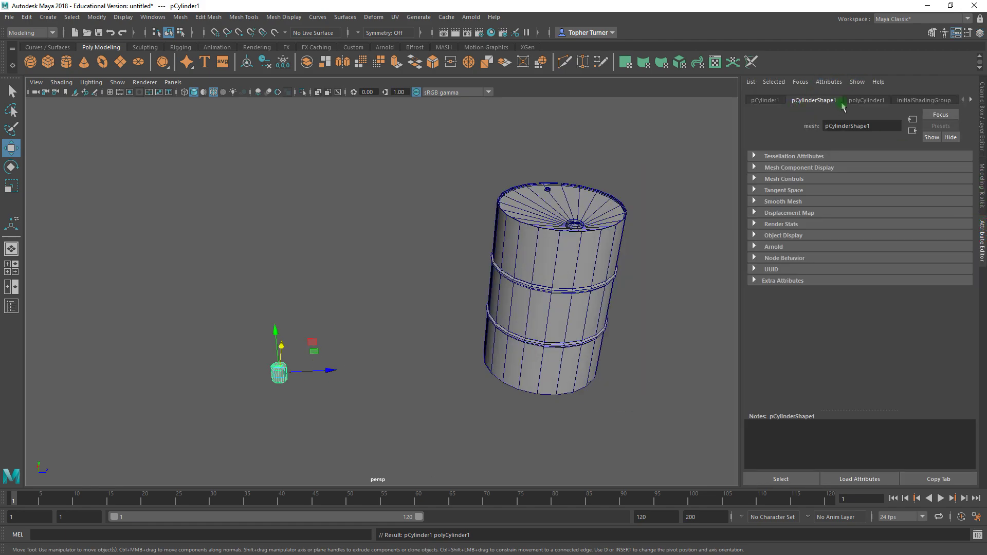
left_click(866, 100)
left_click(839, 167)
type("30")
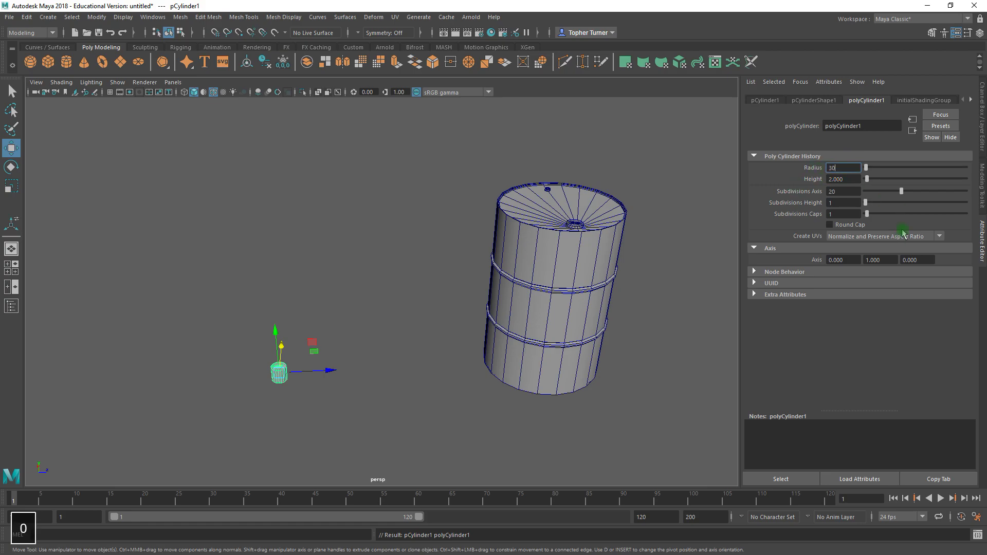
left_click(839, 177)
type("90")
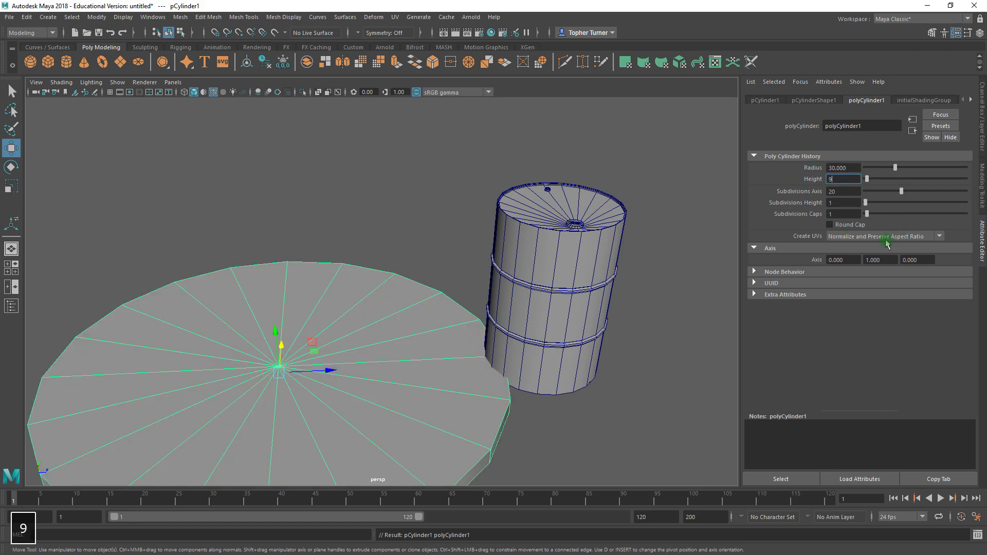
key("Return")
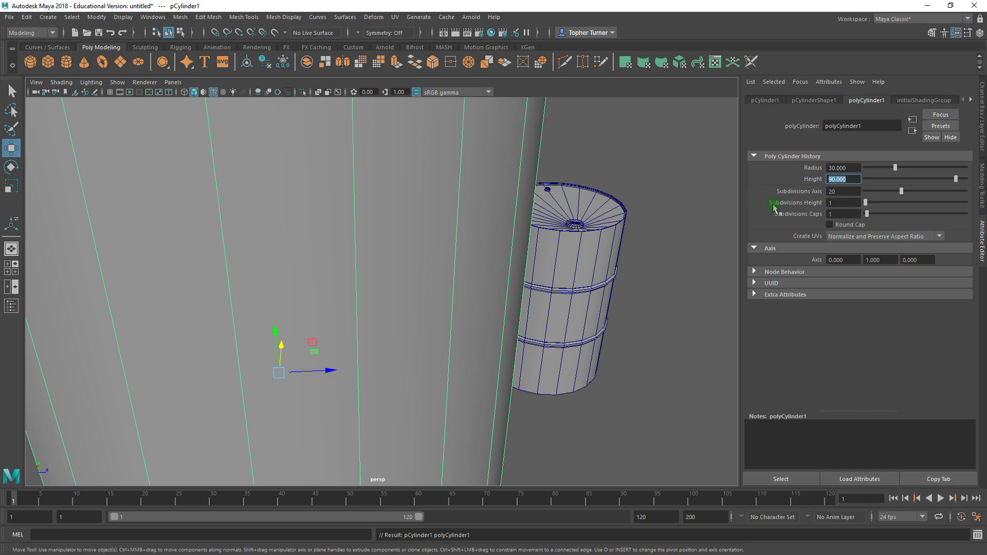
Set the new cylinder's height subdivisions to 14.
left_click(823, 205)
type("14")
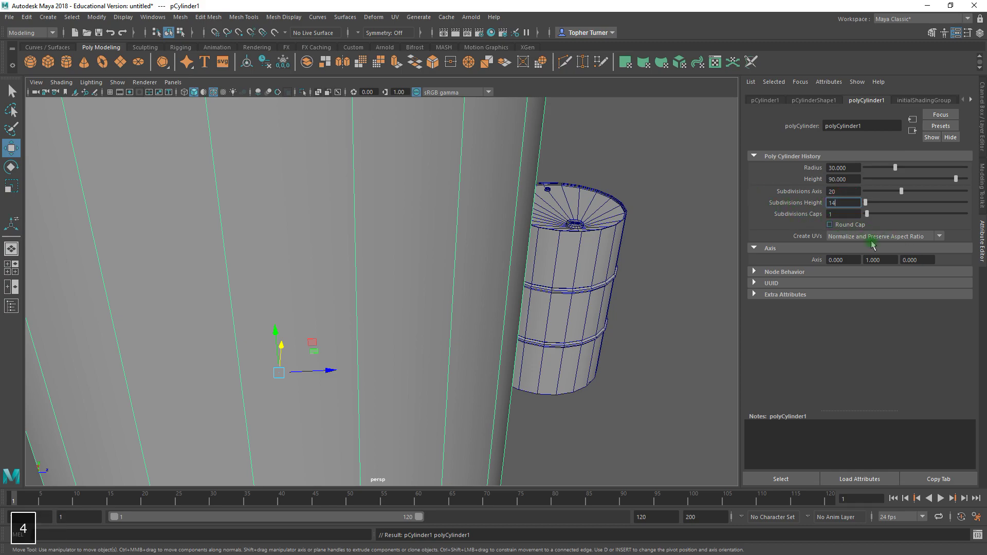
key("Return")
right_click_drag(583, 257, 462, 176, "alt")
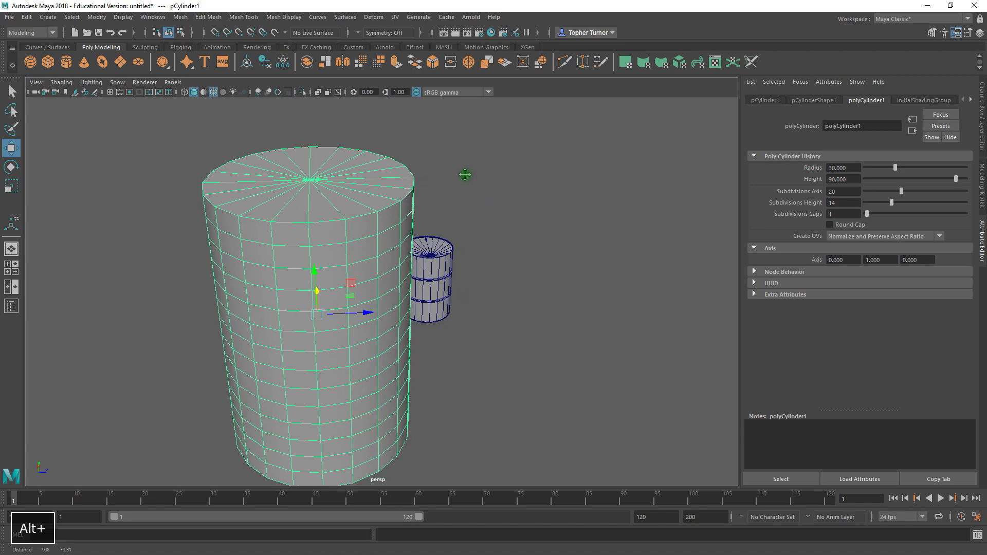
Scale the cylinder uniformly to 0.25 on the X, Y and Z axes.
left_click(765, 101)
left_click_drag(858, 189, 780, 187)
type(".25")
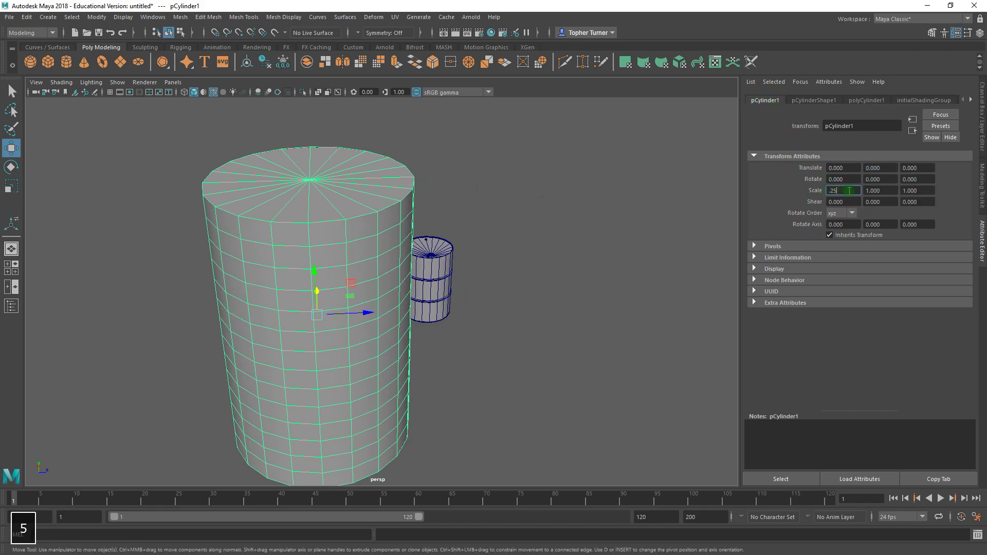
left_click(883, 190)
type(".25")
key("Return")
left_click(918, 190)
type(".2")
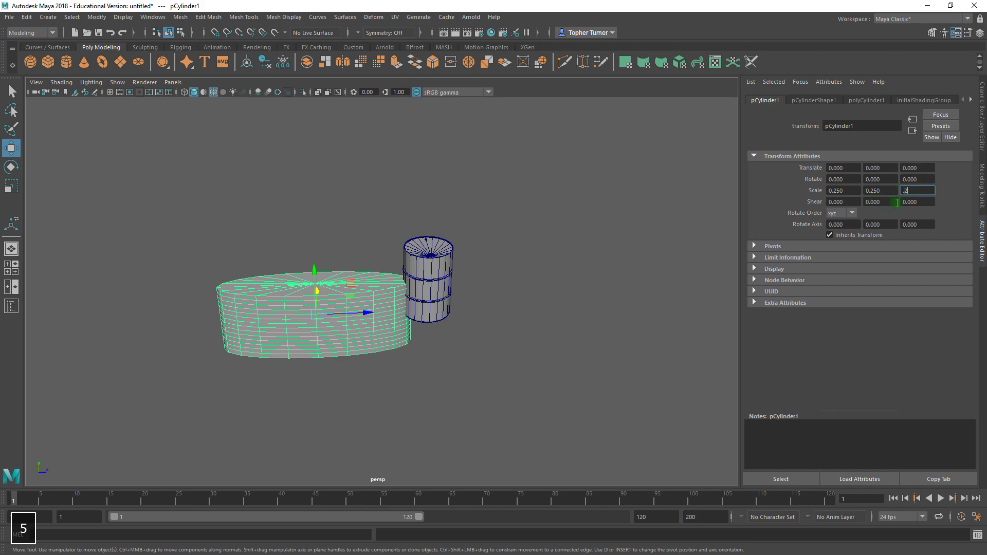
type("5")
key("Return")
Raise the cylinder to a Y translation of 11.25.
left_click(869, 168)
type("11.2")
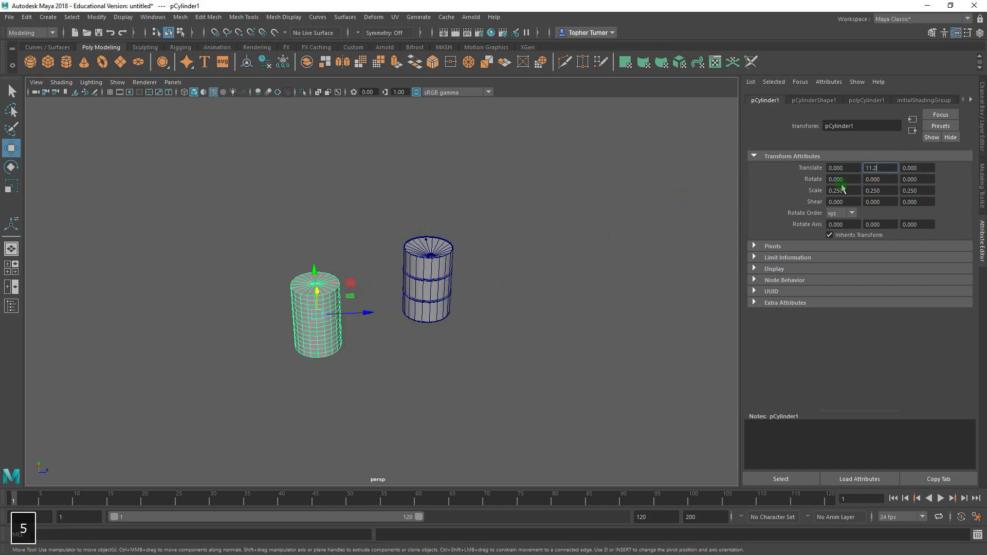
type("5")
key("Return")
right_click_drag(401, 241, 442, 290, "alt")
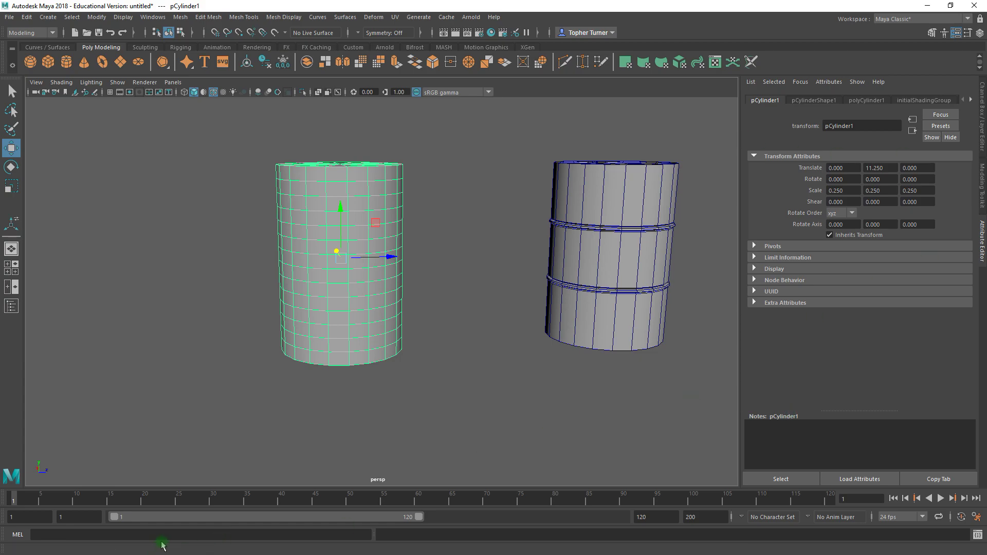
Review the wooden barrel's overall shape and hoop layout in the Windows Photo Viewer reference picture.
key("super")
left_click(123, 548)
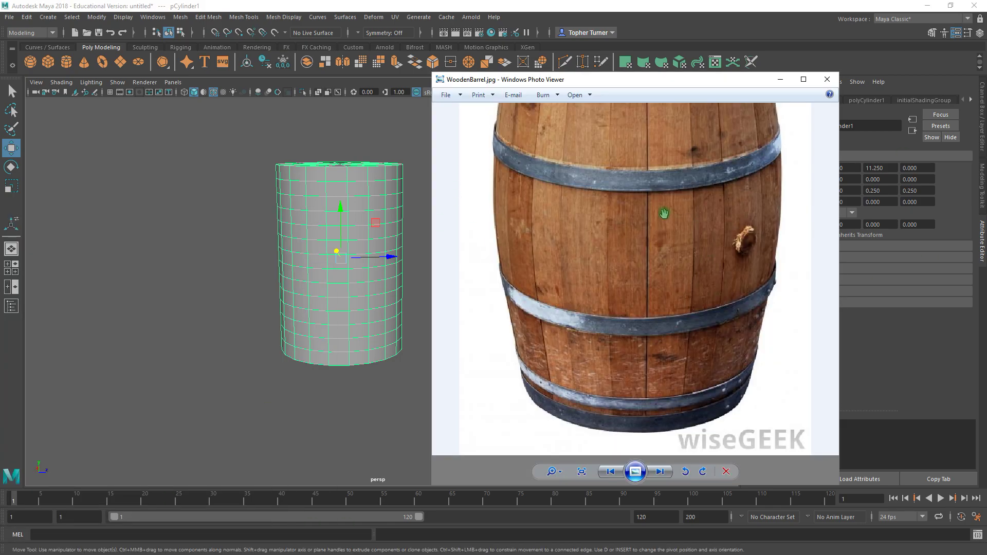
scroll(661, 244, "down", 2)
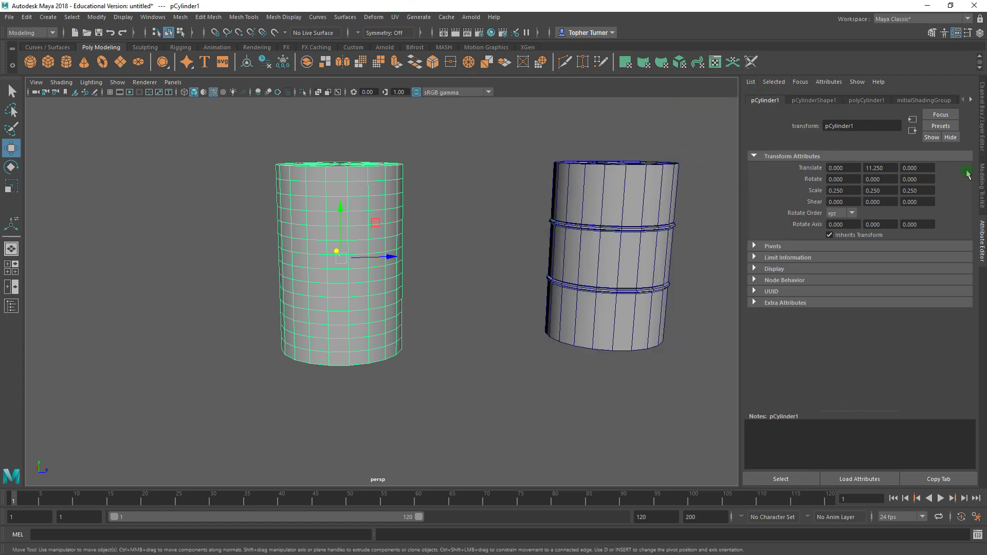
Switch the cylinder to edge selection in Maya.
left_click(982, 187)
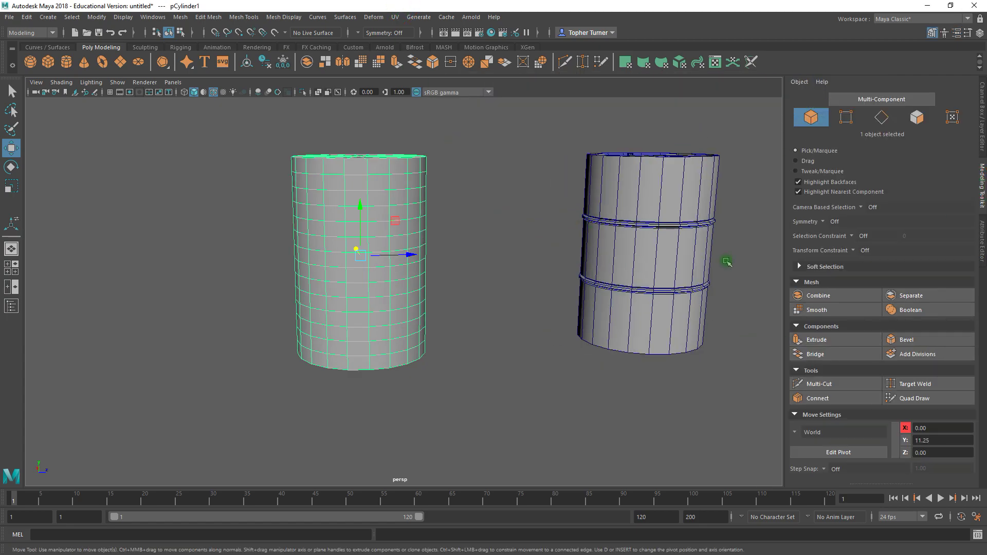
left_click(881, 119)
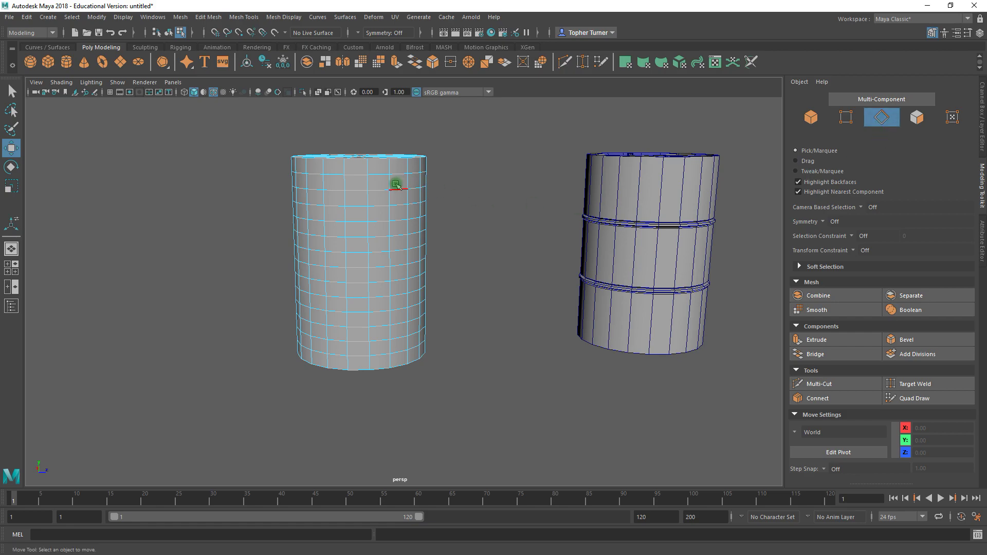
middle_click_drag(352, 210, 380, 208, "alt")
right_click_drag(375, 203, 384, 224, "alt")
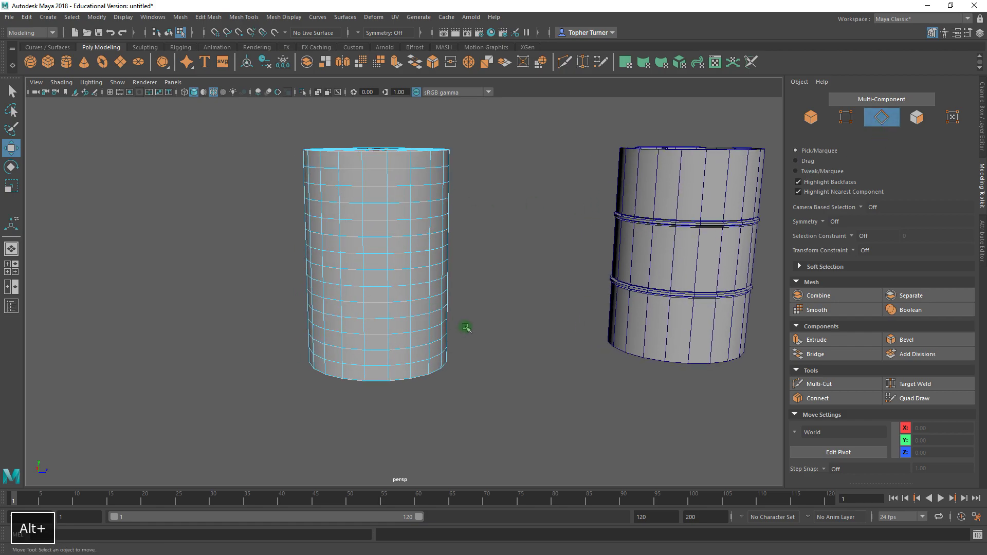
middle_click_drag(464, 326, 426, 331, "alt")
Examine the two upper hoops of the wooden barrel up close in the Windows Photo Viewer reference picture.
key("super")
left_click(123, 548)
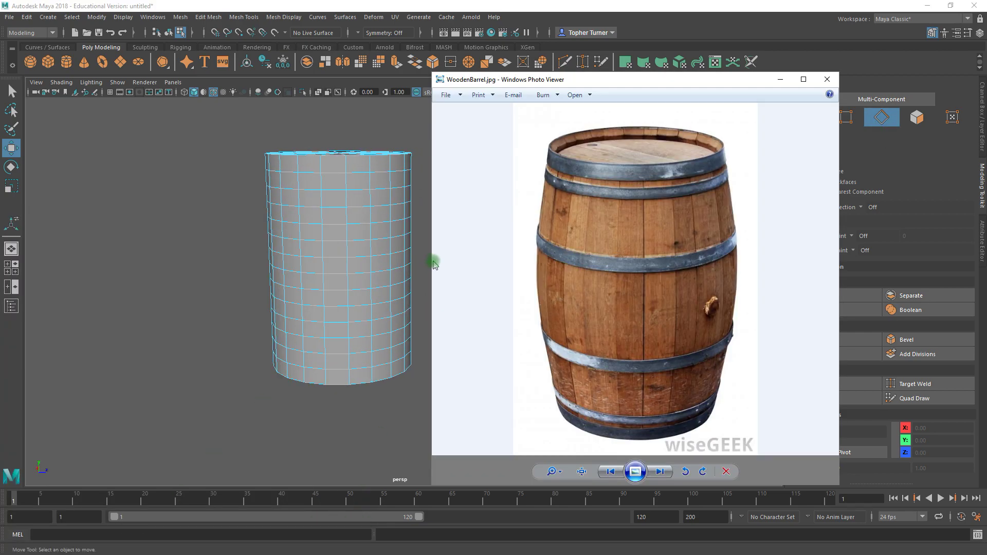
scroll(567, 162, "up", 5)
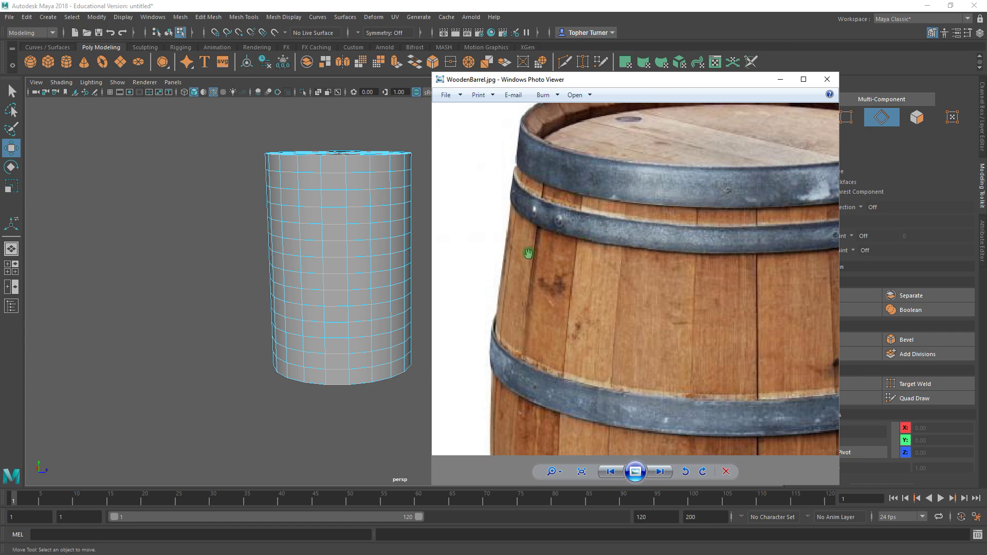
key("alt+Tab")
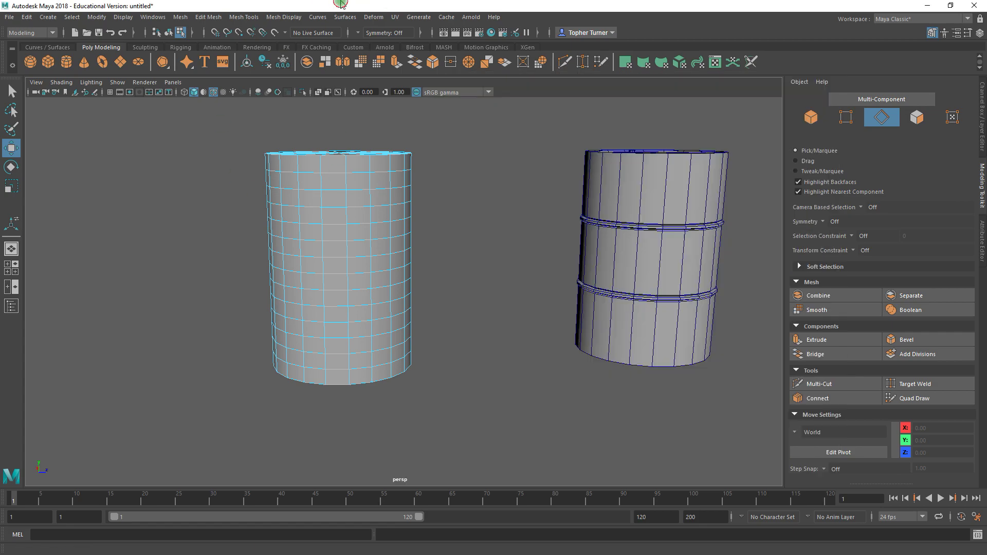
Select the first edge loops inside the cylinder's top and bottom rims and scale them apart vertically, closer to the rims.
double_click(353, 173)
mouse_move(427, 367)
right_mouse_down("alt")
mouse_move(441, 315)
mouse_move(435, 374)
right_mouse_up("alt")
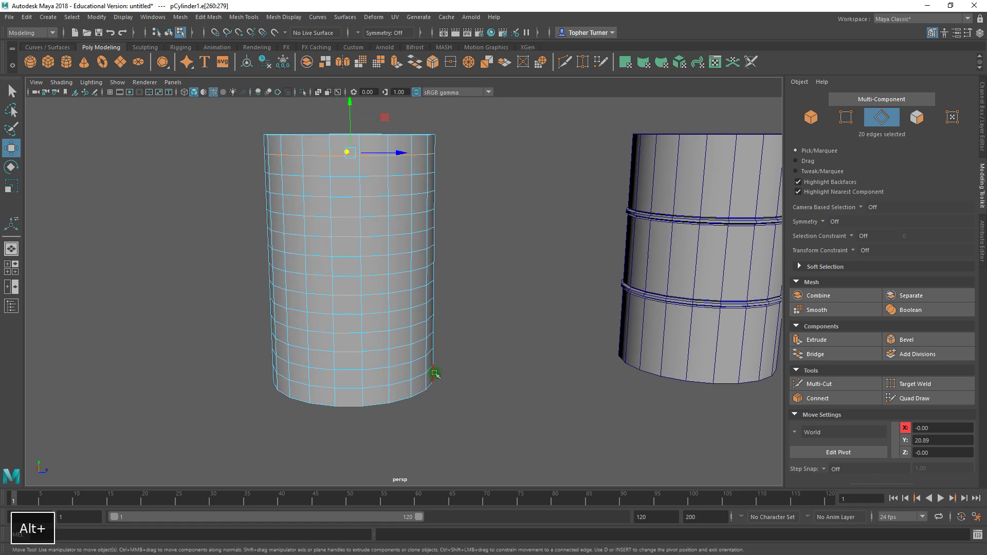
left_click(381, 388, "shift")
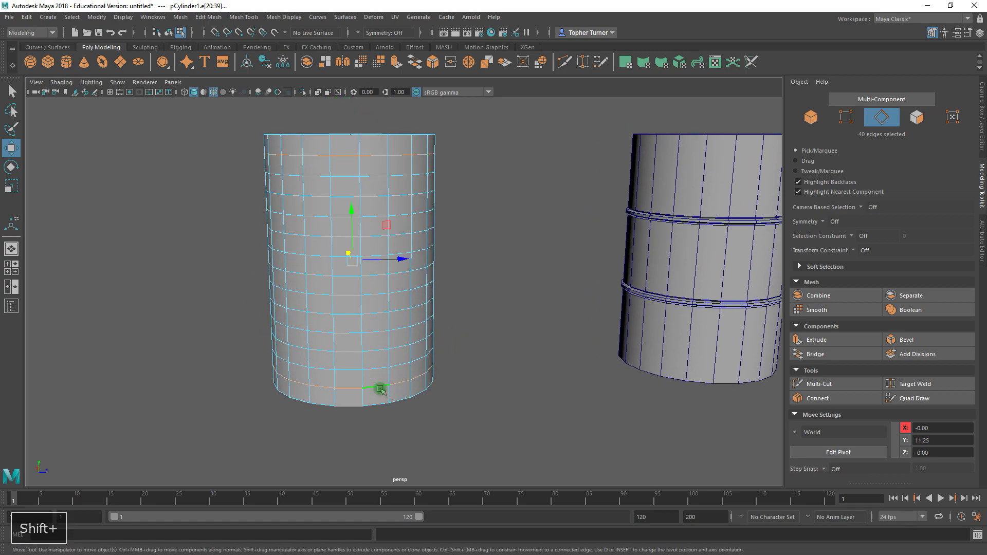
key("r")
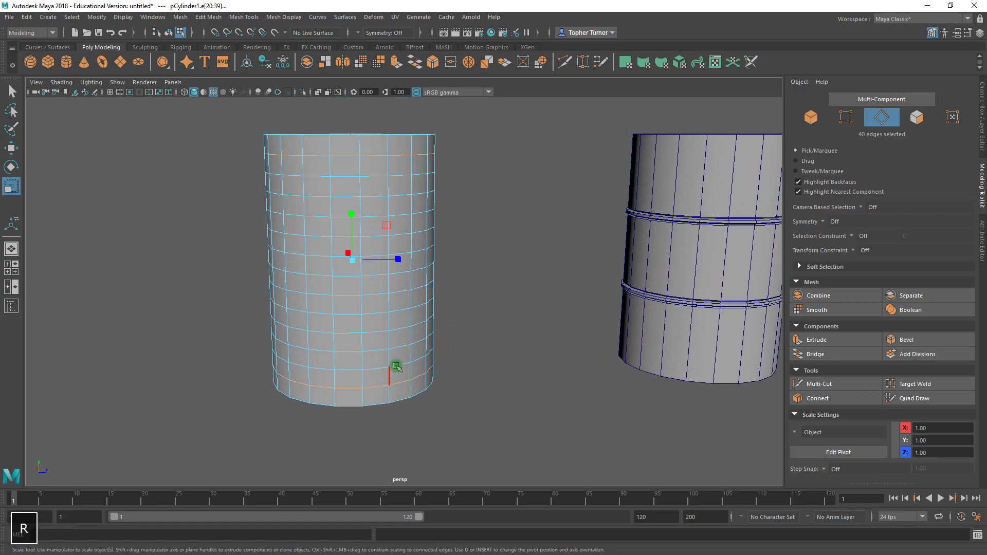
left_click(351, 217)
middle_click_drag(526, 337, 549, 342, "alt")
Select the second edge loops in from both ends and scale them apart vertically until they sit near the first pair.
double_click(399, 181)
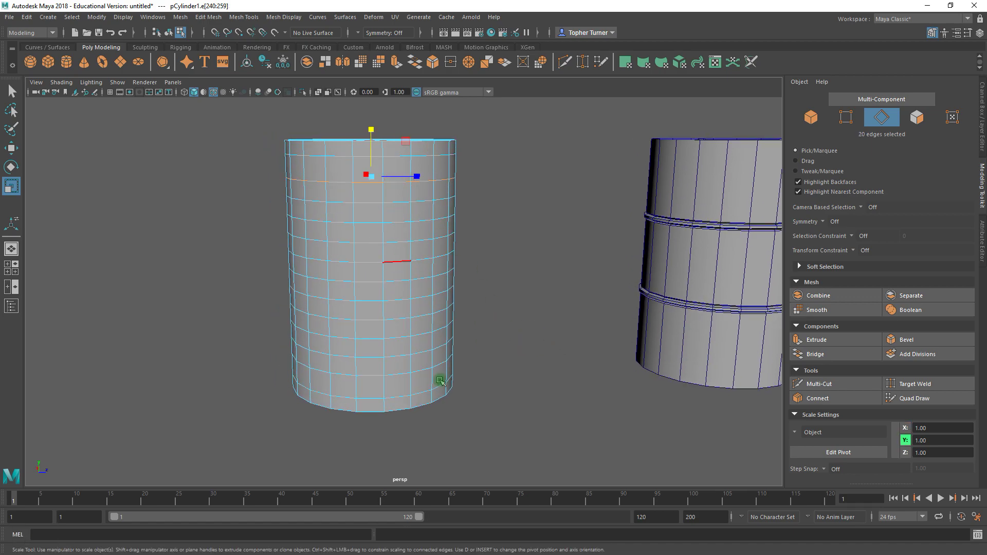
double_click(397, 379, "shift")
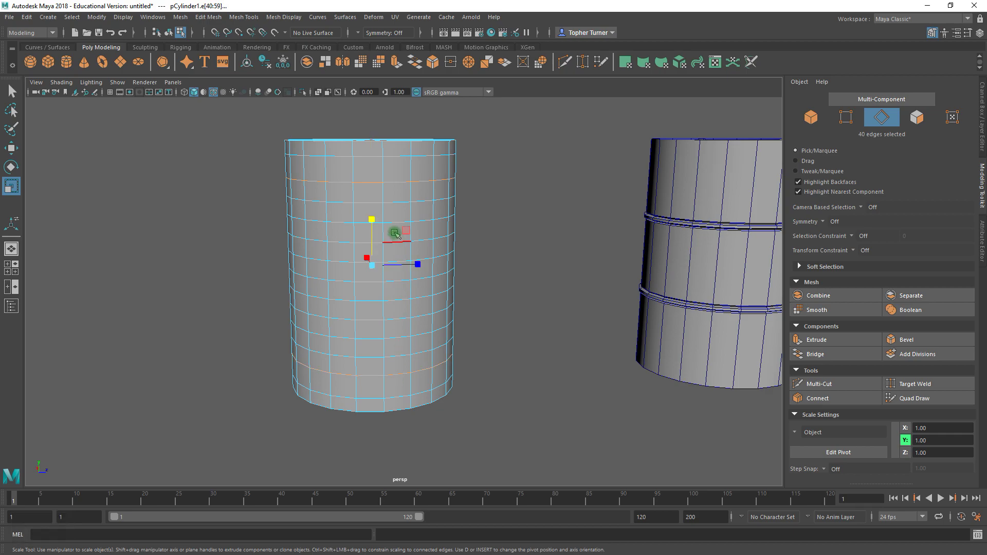
left_click_drag(375, 224, 371, 215)
right_click_drag(372, 215, 380, 241, "alt")
left_click_drag(380, 241, 484, 285, "alt")
right_click_drag(484, 285, 407, 319, "alt")
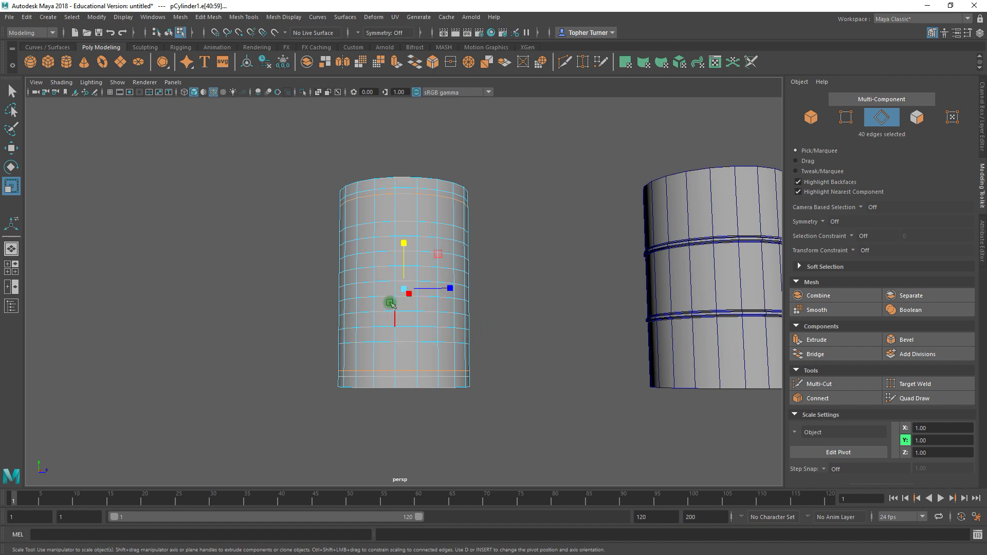
left_click_drag(386, 302, 391, 313, "alt")
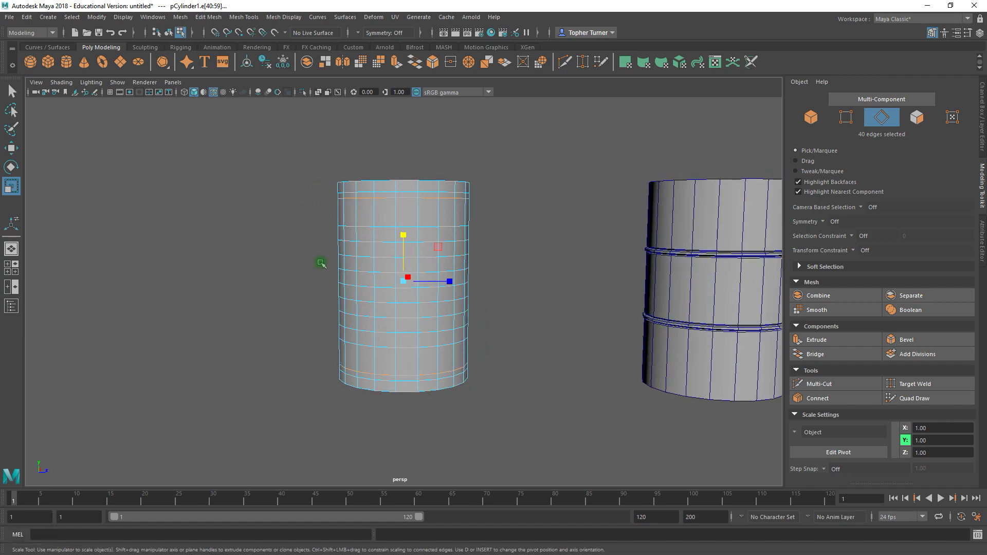
right_click_drag(400, 207, 421, 334, "alt")
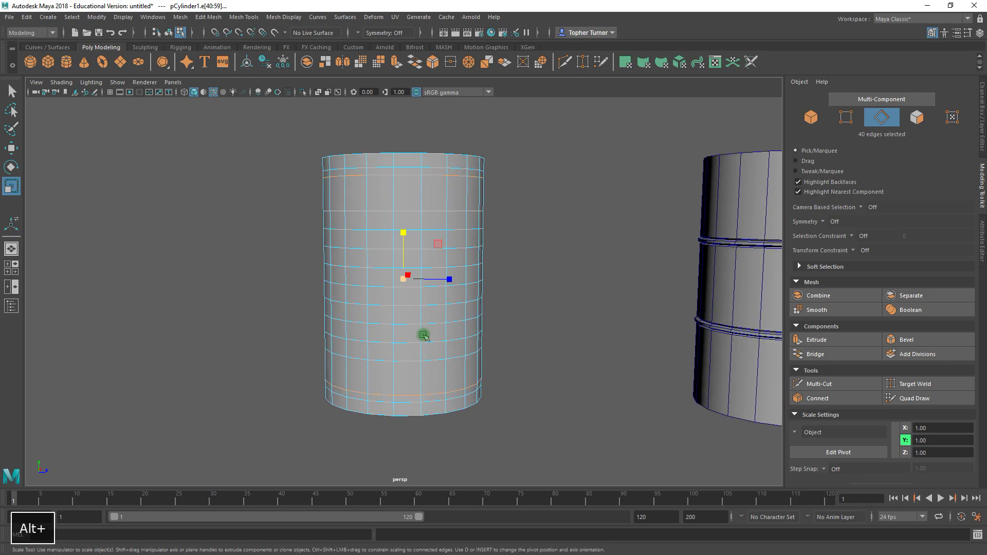
Select the fourth edge loops in from both ends and scale them slightly apart vertically.
double_click(384, 229)
double_click(381, 343, "shift")
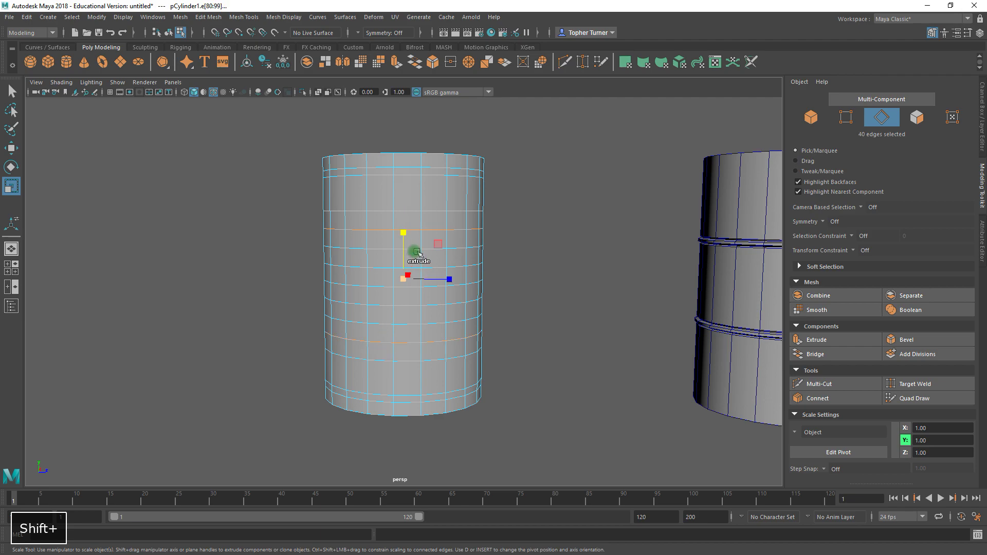
left_click_drag(404, 234, 404, 232)
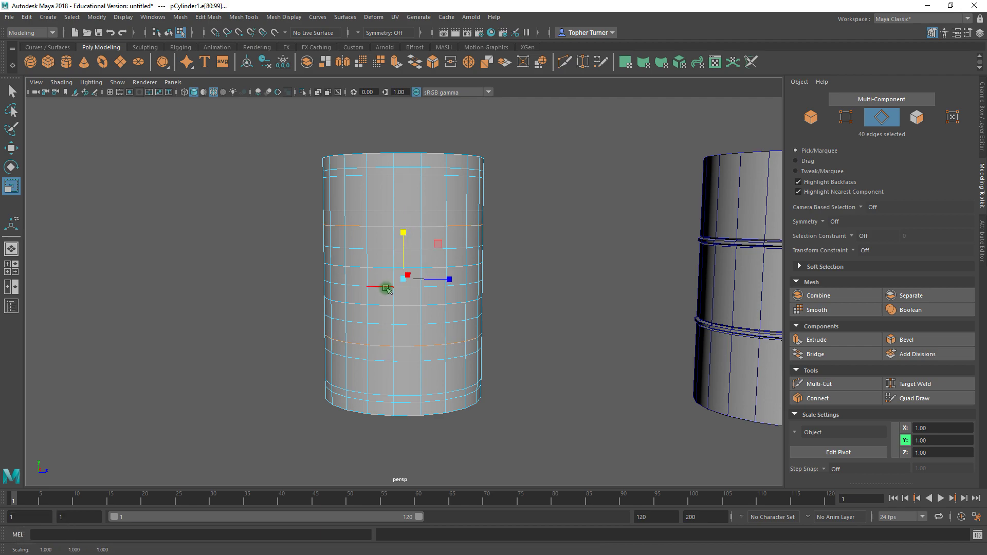
Check the spacing between the wooden barrel's upper and middle hoops in the Windows Photo Viewer reference picture.
double_click(375, 249)
double_click(380, 324, "shift")
key("super")
left_click(128, 546)
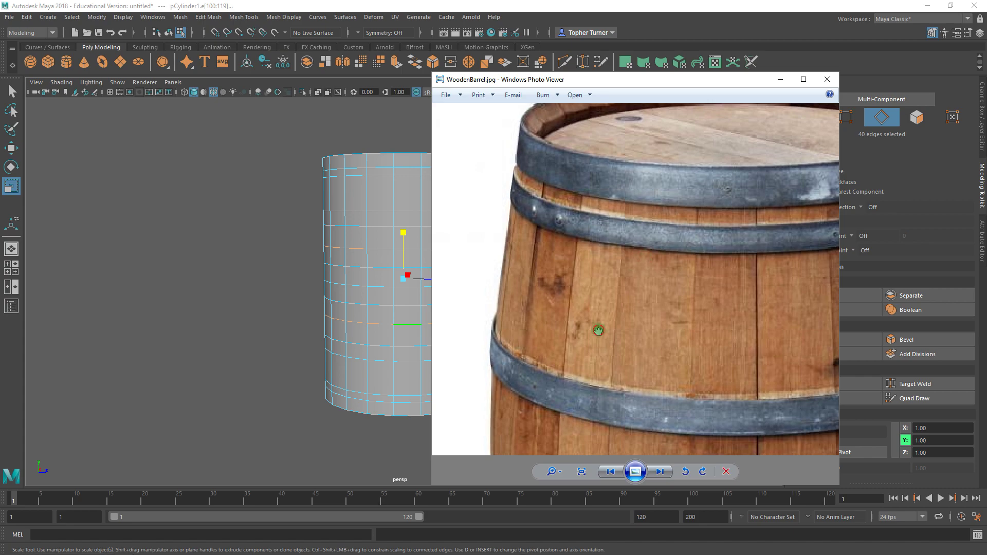
scroll(599, 331, "down", 3)
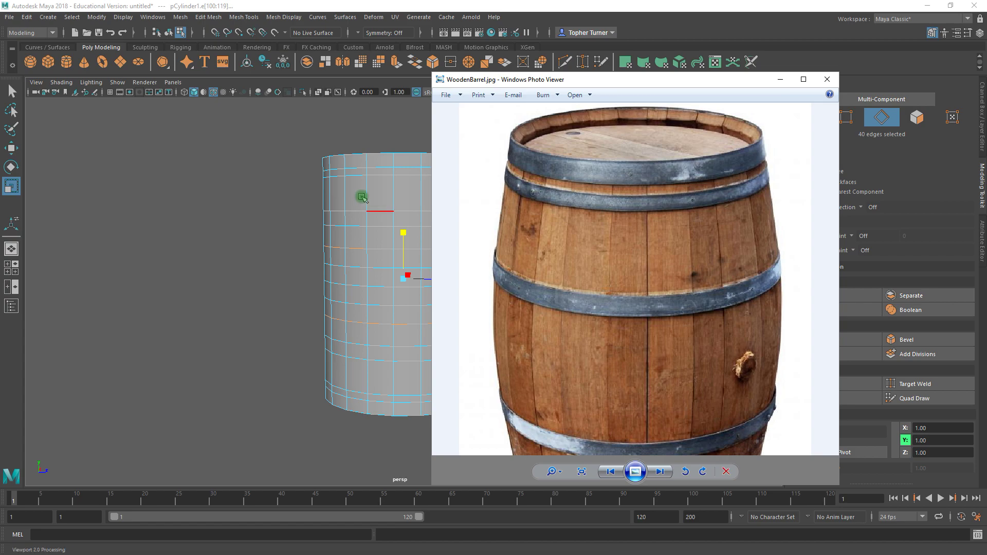
In Maya, scale the third edge loops in from both ends apart vertically, close to the end hoop loops.
double_click(383, 212)
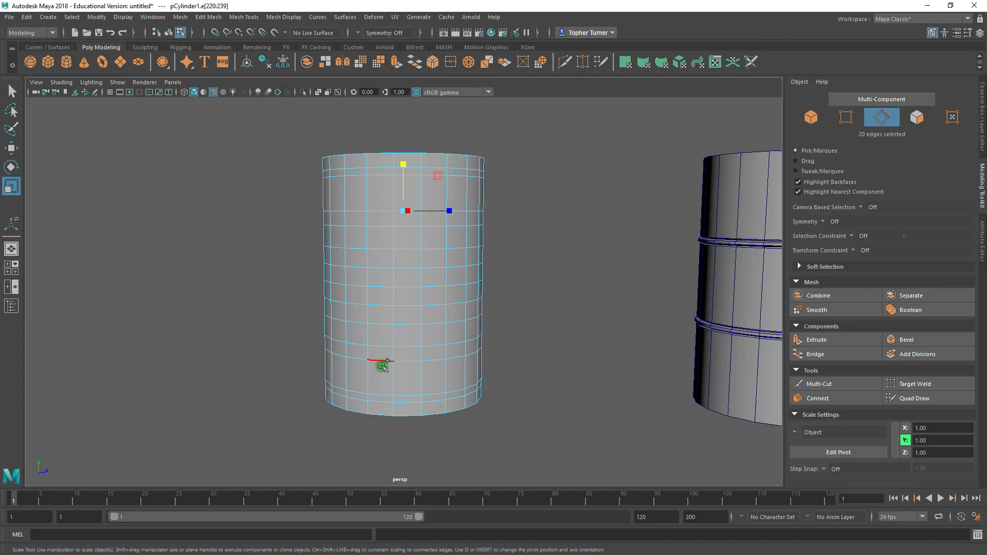
double_click(404, 229, "shift")
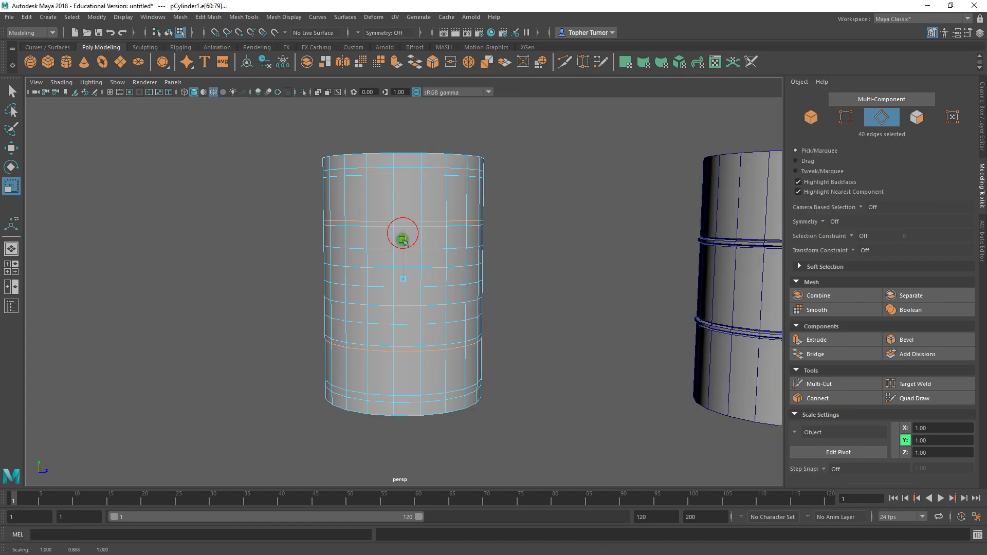
left_click_drag(405, 227, 404, 221)
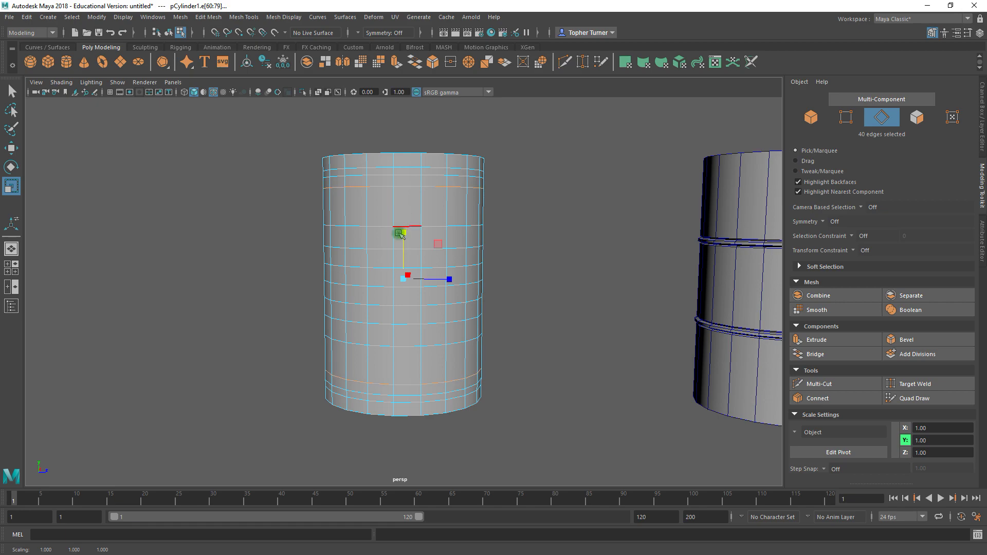
Scale the fourth edge loops in from both ends slightly toward the cylinder's middle, leaving the edges deselected.
double_click(373, 227)
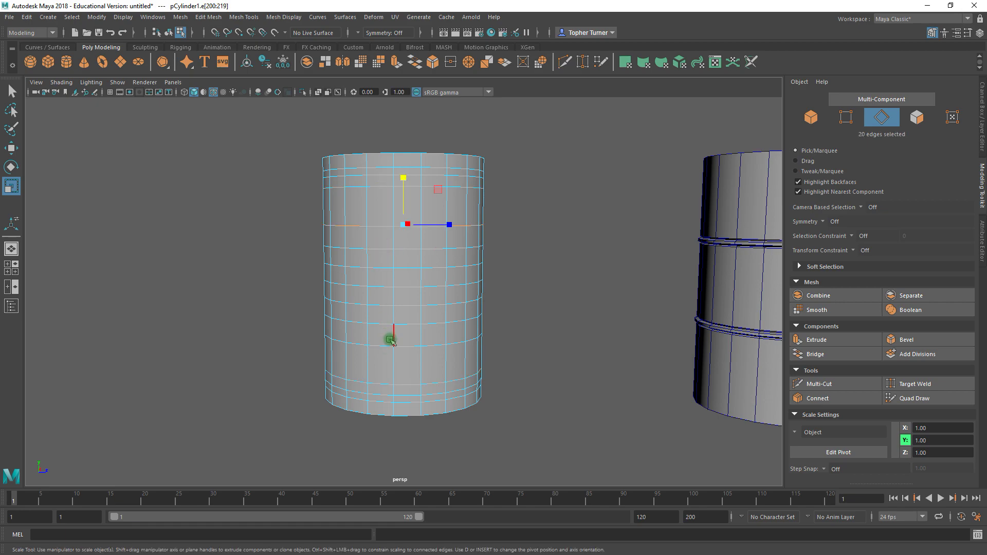
double_click(381, 346, "shift")
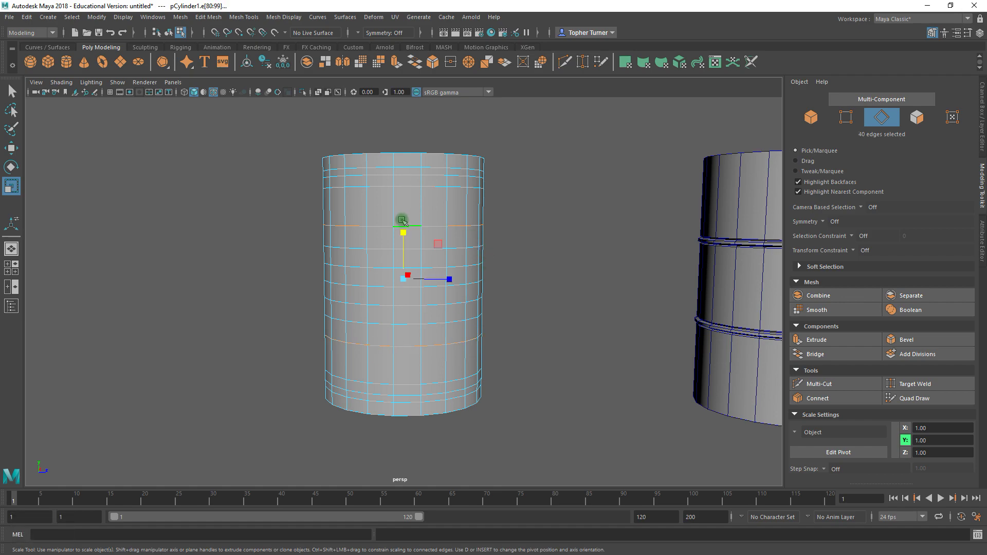
left_click_drag(405, 238, 403, 241)
left_click(530, 341)
left_click_drag(535, 348, 508, 352, "alt")
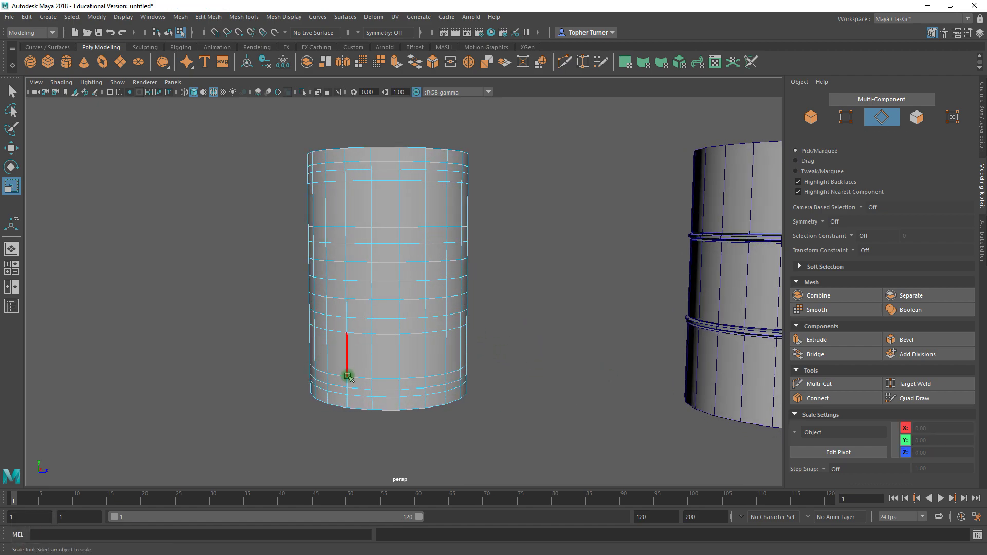
left_click_drag(273, 198, 315, 204, "alt")
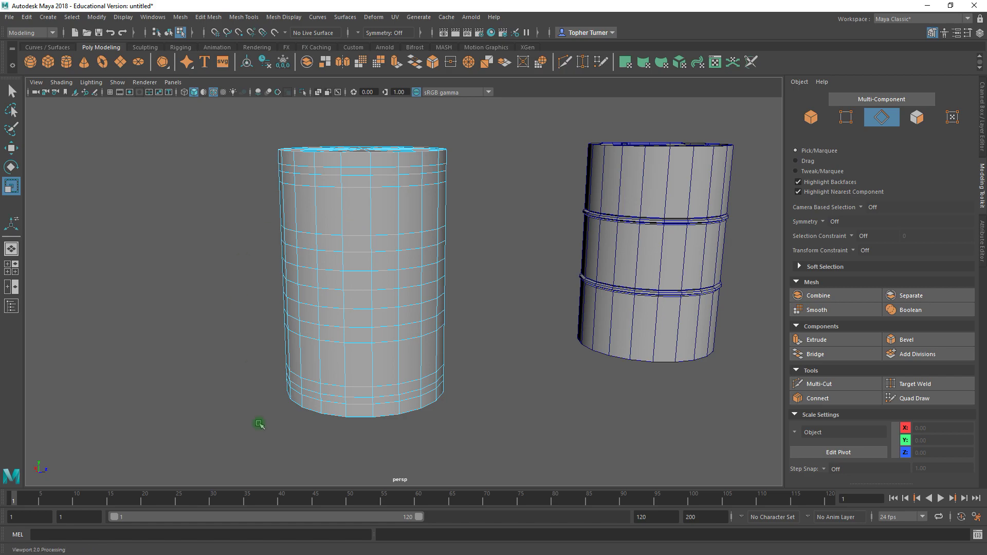
Review the whole barrel's bulging silhouette and hoop positions in the Windows Photo Viewer reference picture.
key("super")
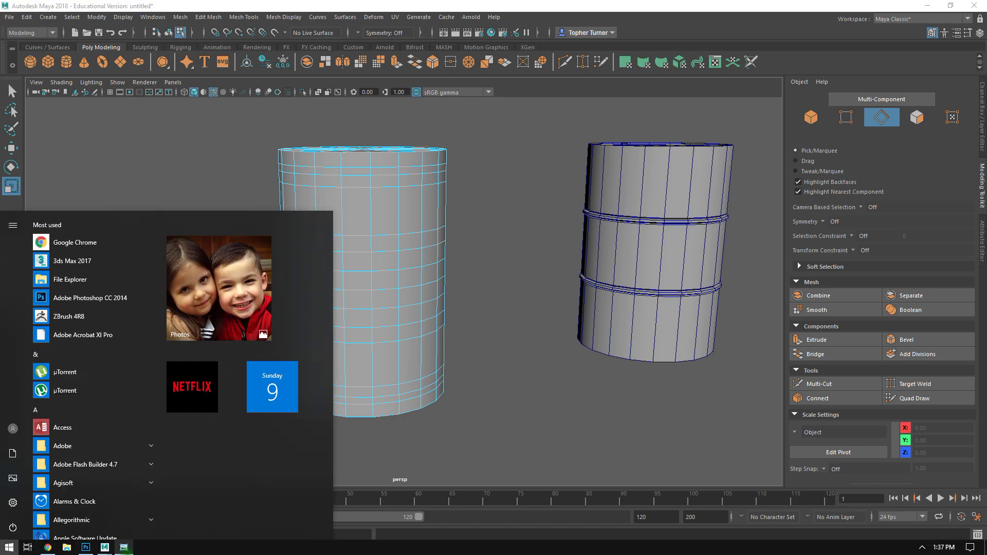
left_click(129, 548)
left_click_drag(649, 282, 653, 266)
scroll(647, 272, "down", 3)
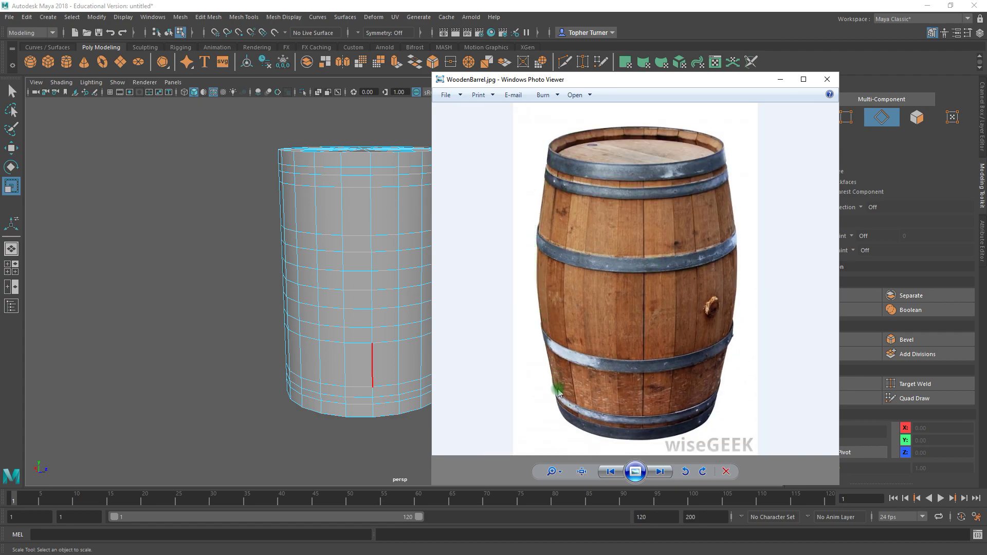
Create a lattice deformer with 2 × 5 × 2 divisions around the whole cylinder in Maya.
left_click(392, 209)
right_click_drag(387, 192, 424, 179)
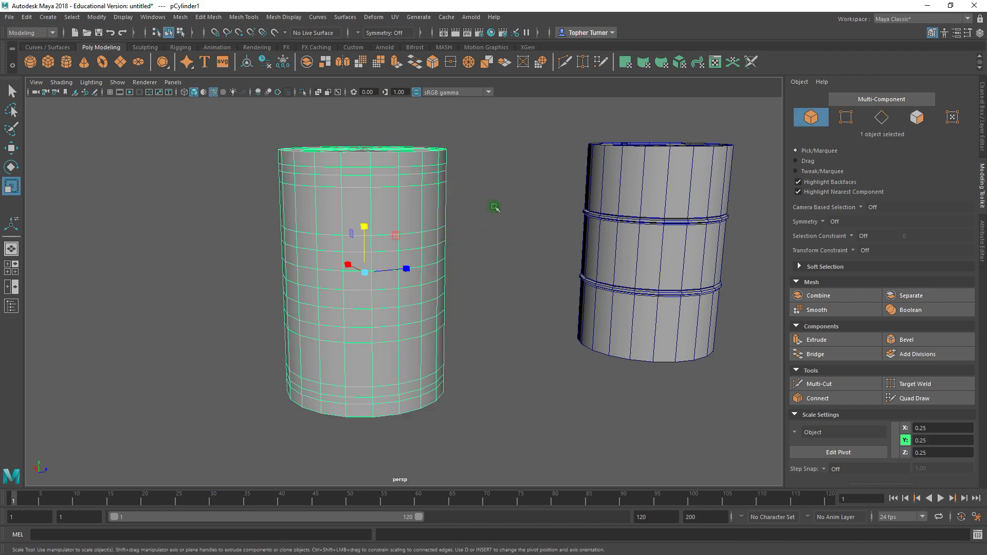
left_click(369, 17)
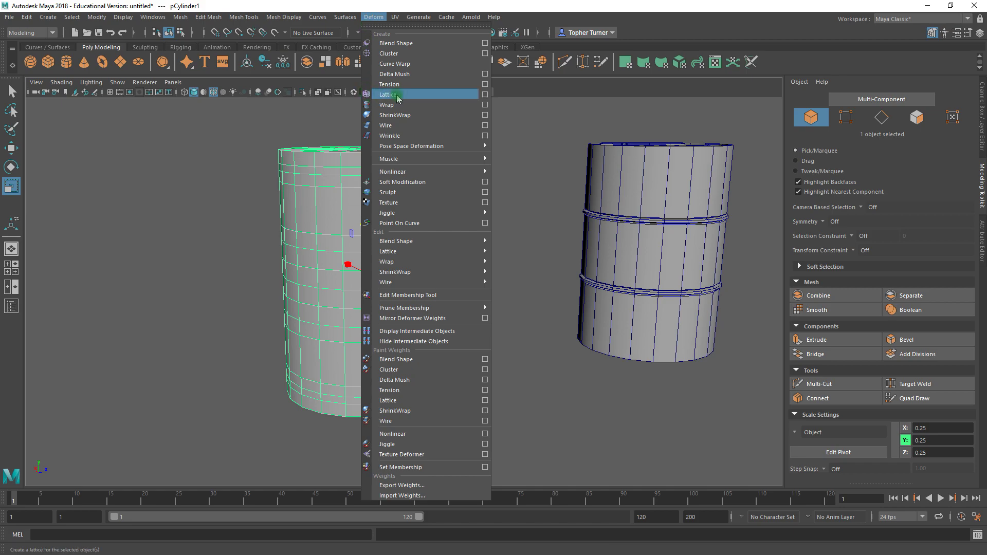
left_click(485, 95)
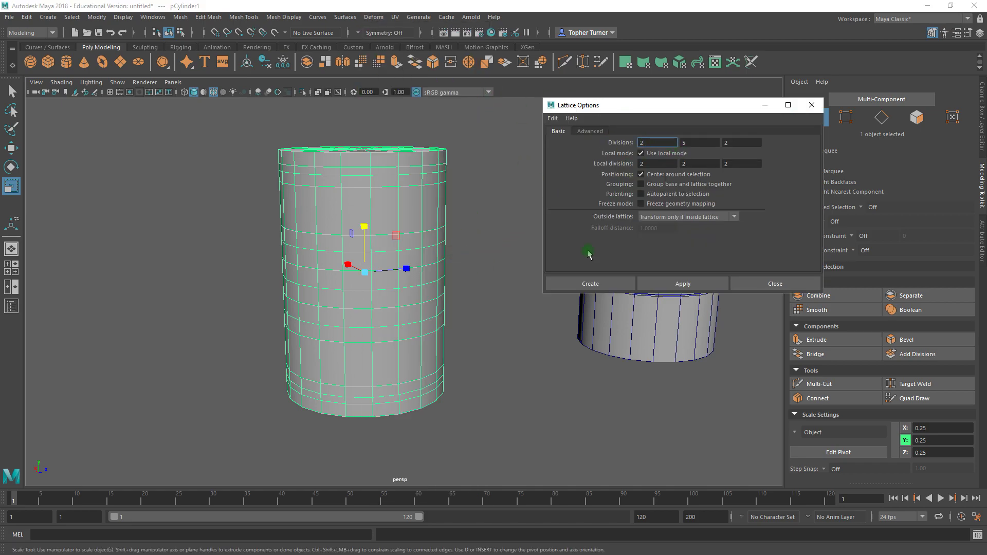
left_click(658, 285)
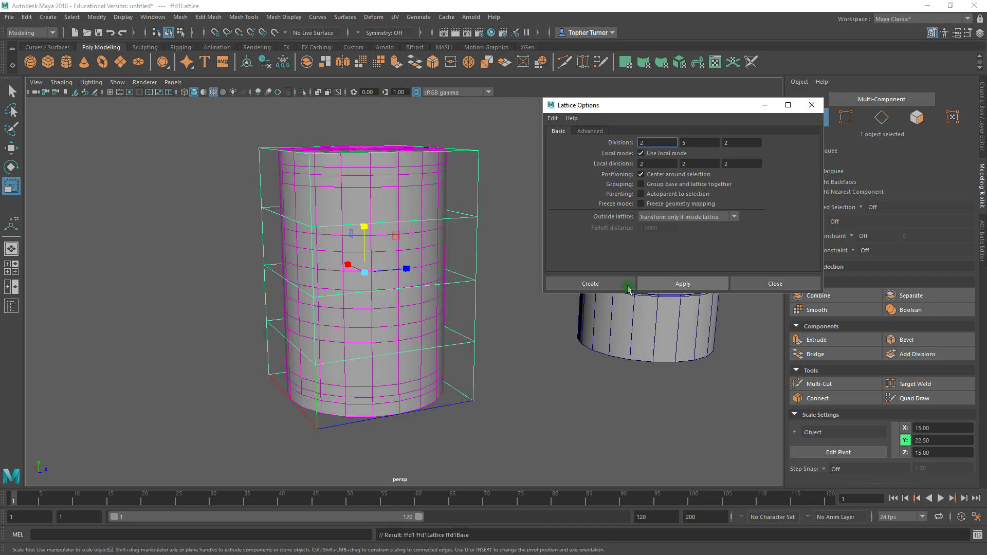
left_click(812, 105)
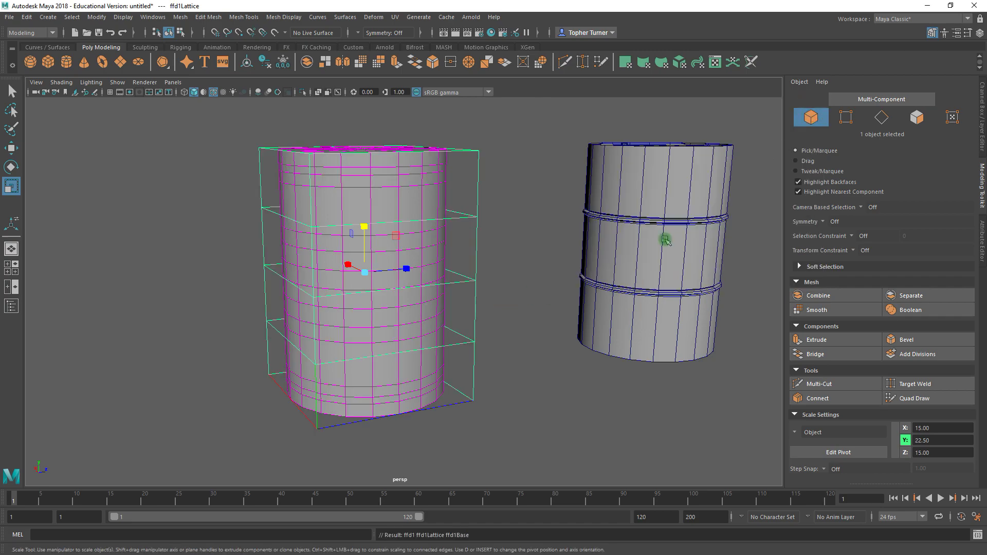
Select the lattice points of the three middle rows and scale them outward horizontally to bulge the cylinder.
left_click_drag(514, 265, 396, 194, "alt")
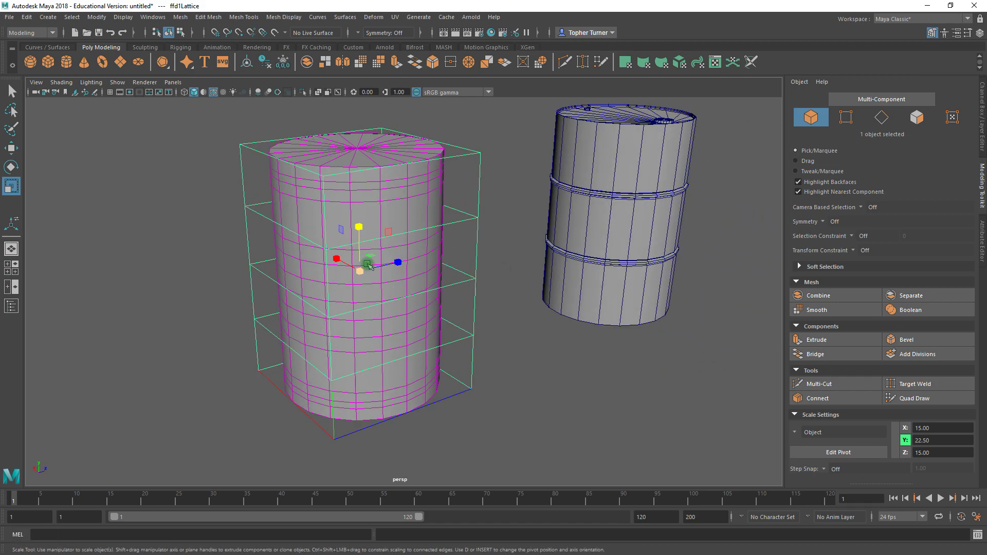
left_click_drag(262, 294, 498, 240, "alt")
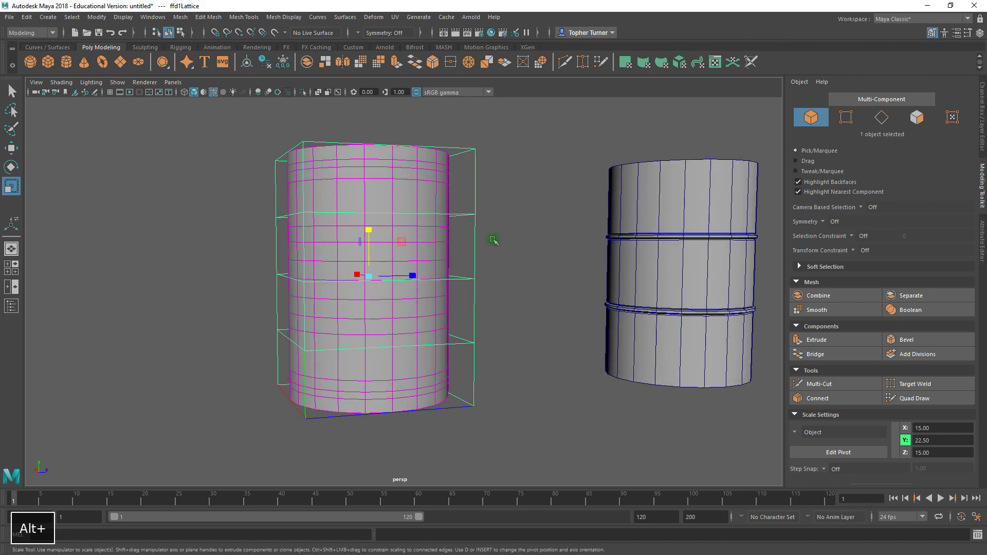
left_click(846, 117)
left_click_drag(551, 242, 371, 231, "alt")
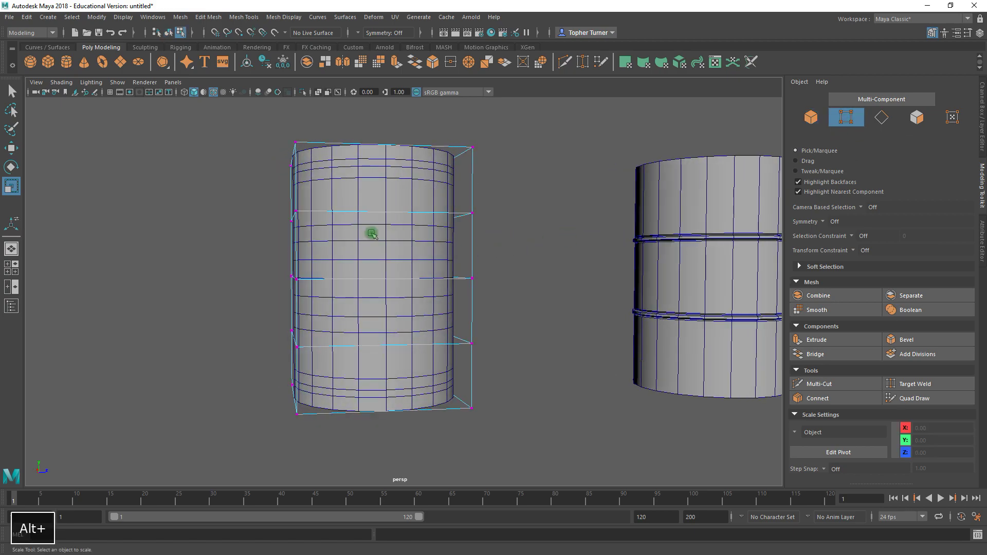
left_click_drag(276, 206, 511, 350, "alt")
left_click_drag(401, 315, 517, 325, "alt")
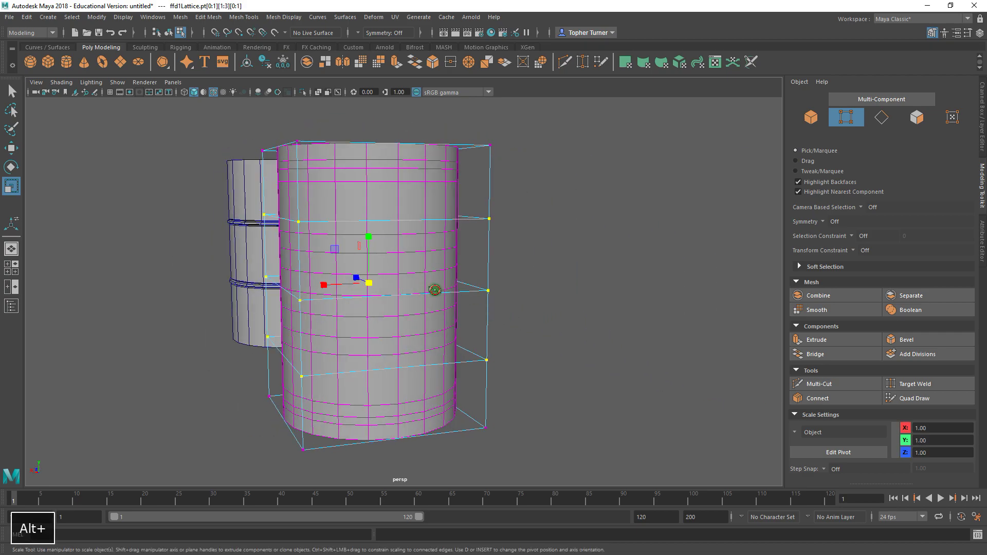
left_click_drag(434, 286, 412, 315, "alt")
left_click_drag(216, 271, 298, 272, "alt")
left_click_drag(405, 312, 574, 286, "alt")
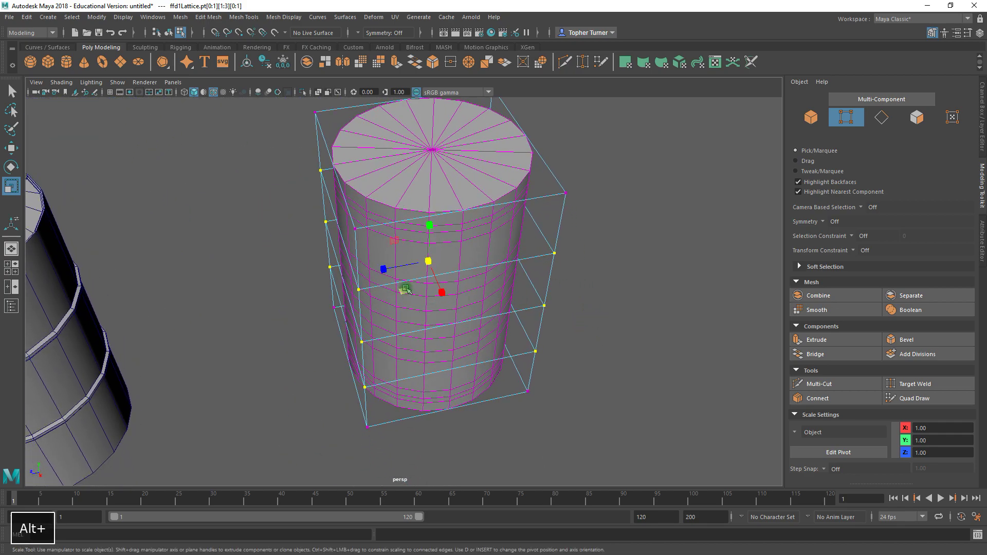
left_click_drag(403, 289, 441, 286)
Scale the lattice's center row of points further outward horizontally, undoing the trial inward pinch.
left_click_drag(324, 184, 595, 273, "alt")
left_click_drag(281, 196, 326, 194, "alt")
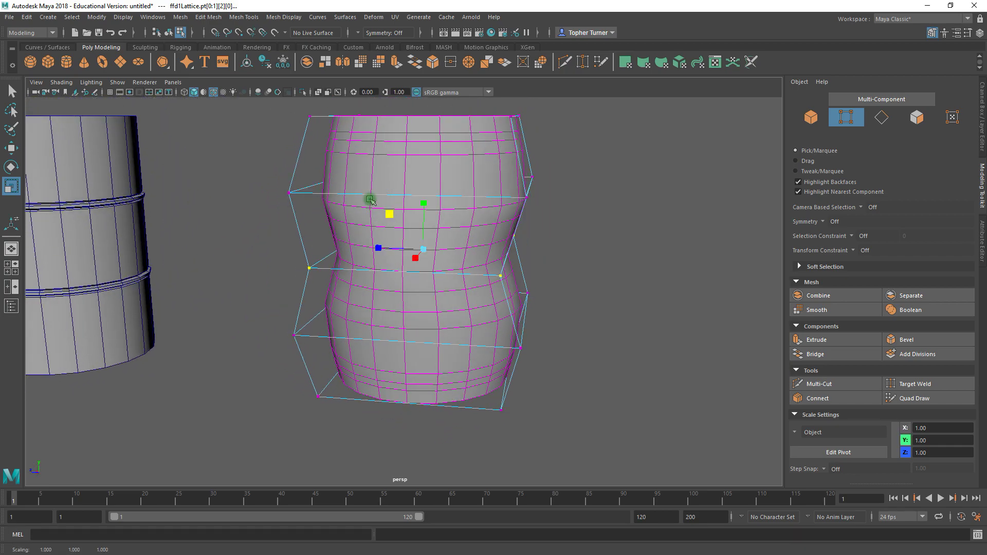
key("ctrl+z")
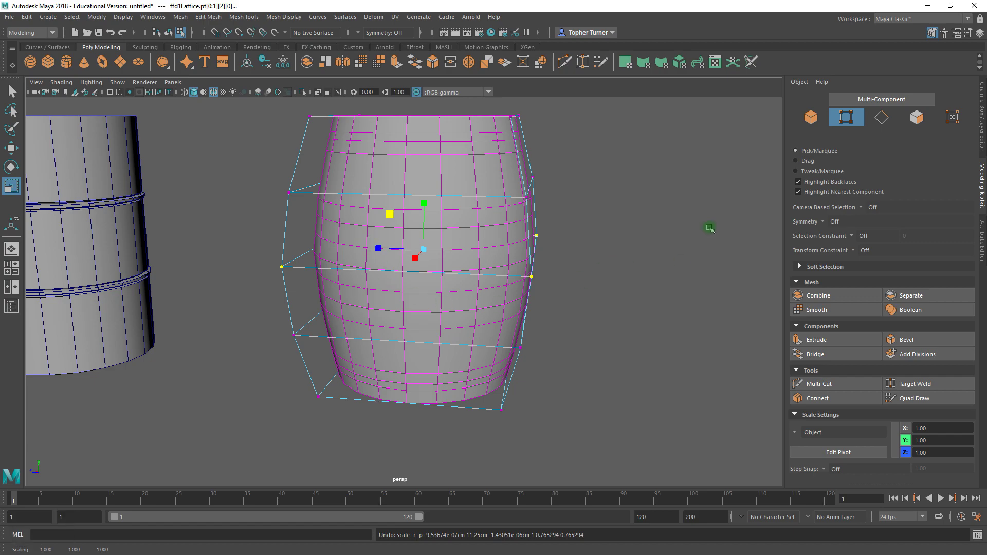
Delete the bulged cylinder's construction history to bake in the lattice deformation.
left_click(853, 121)
left_click_drag(434, 158, 503, 181, "alt")
left_click_drag(650, 187, 247, 210, "alt")
left_click(380, 155)
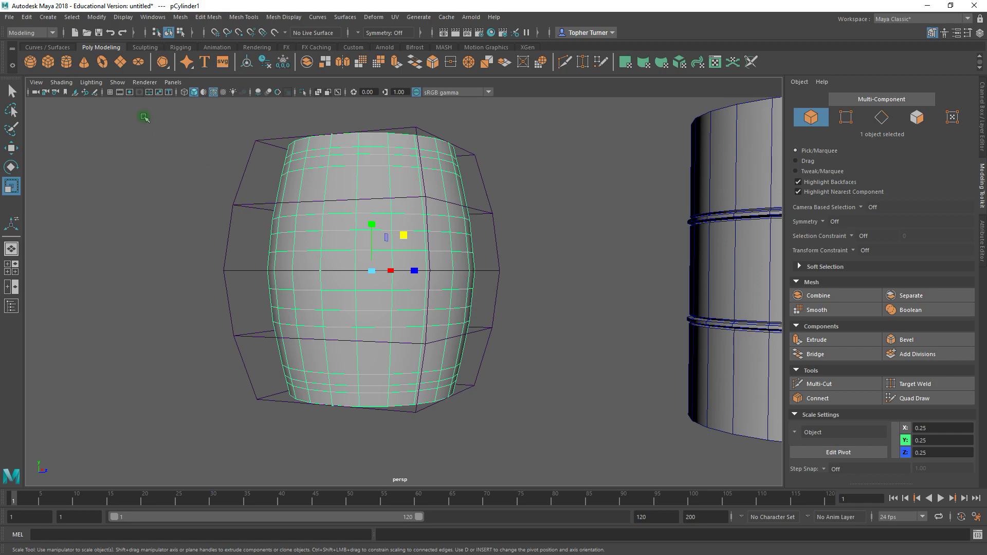
left_click(26, 16)
mouse_move(106, 141)
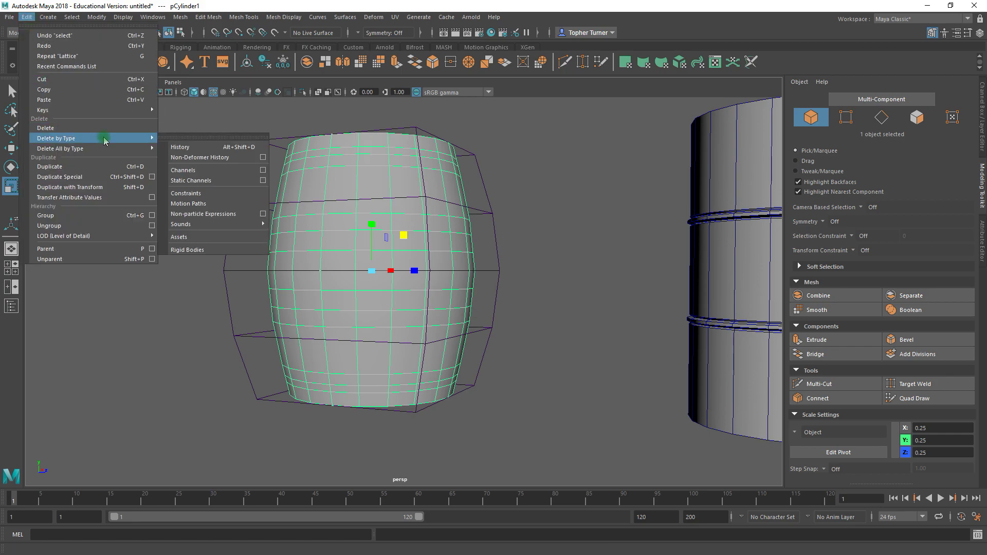
left_click(190, 148)
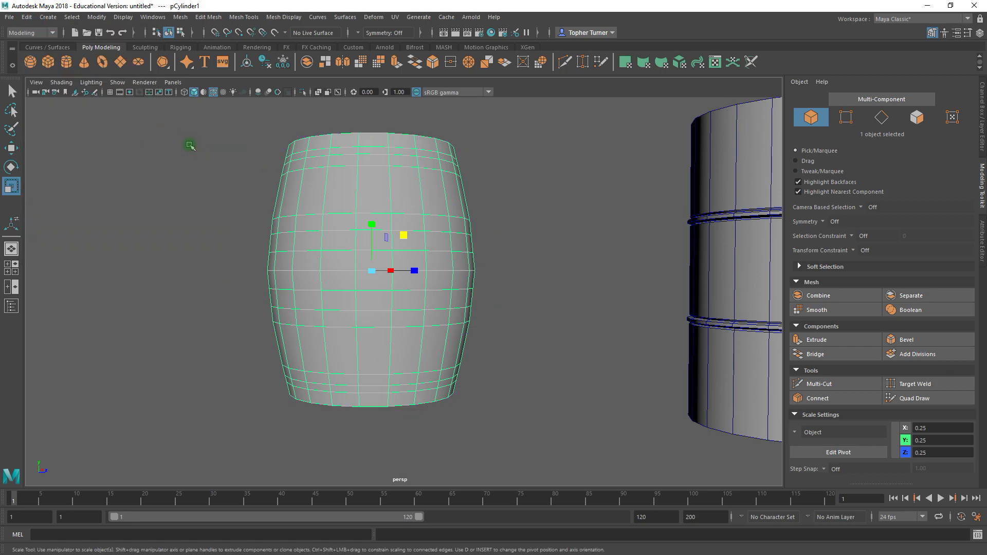
Select the three full face loops for the barrel's upper hoops: the rim band, the second narrow band and the band above the middle.
left_click_drag(154, 151, 452, 334, "alt")
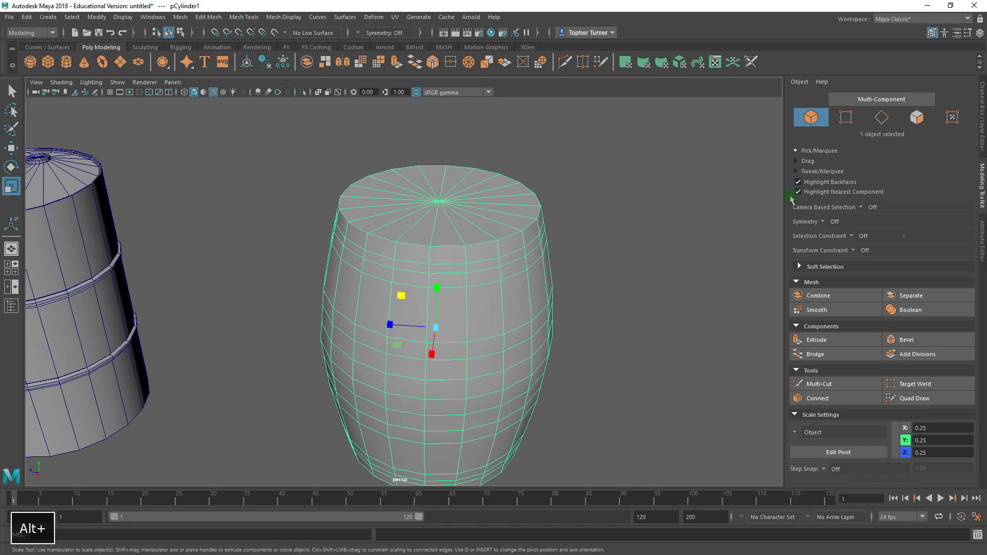
left_click(916, 117)
left_click_drag(580, 339, 608, 310, "alt")
left_click(409, 215)
left_click_drag(568, 253, 236, 171, "alt")
left_click_drag(463, 229, 420, 203, "alt")
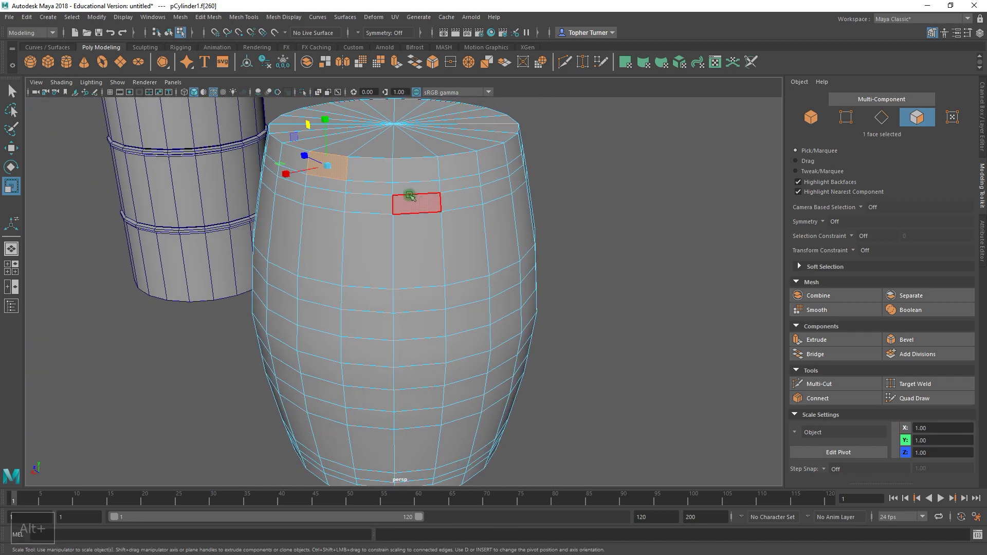
double_click(366, 173, "shift")
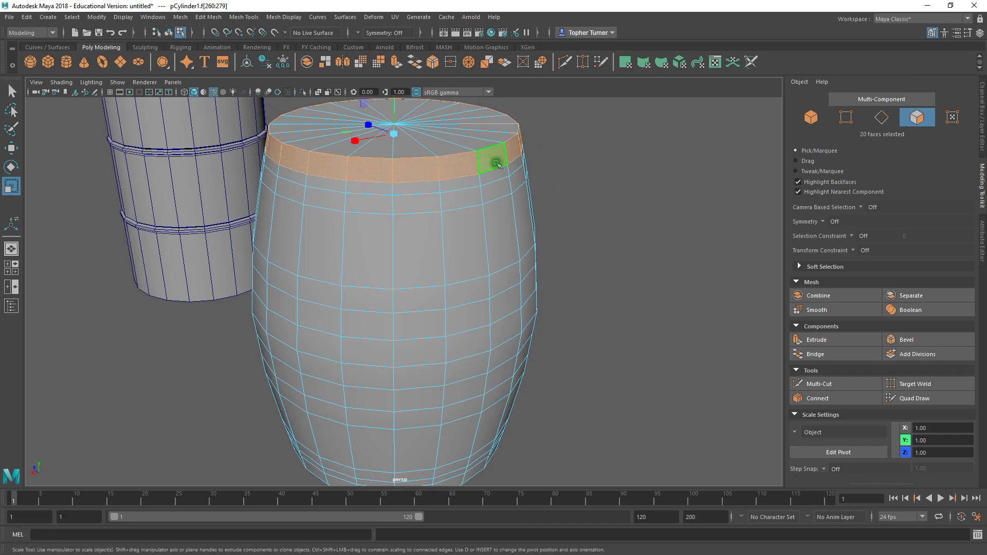
left_click(374, 203, "shift")
double_click(410, 202, "shift")
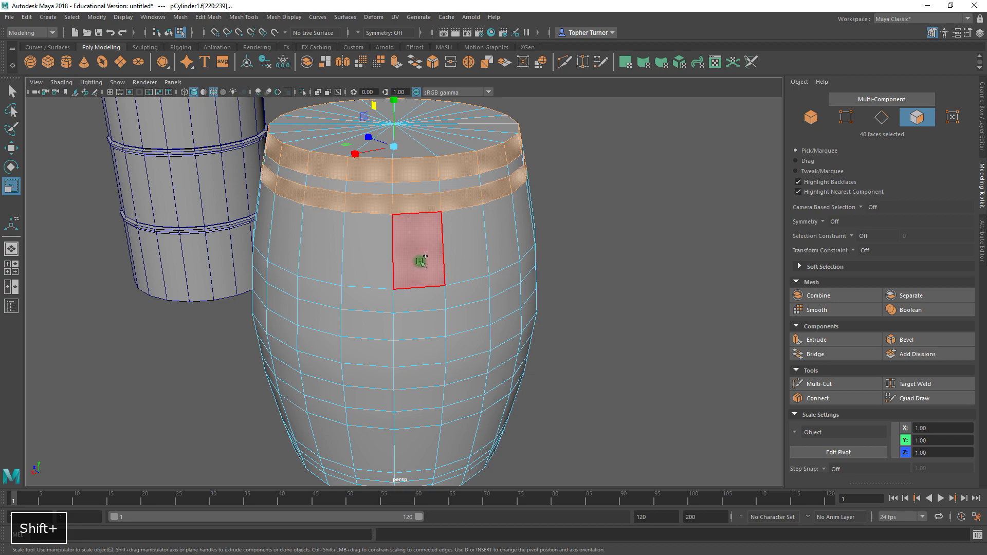
left_click(376, 300, "shift")
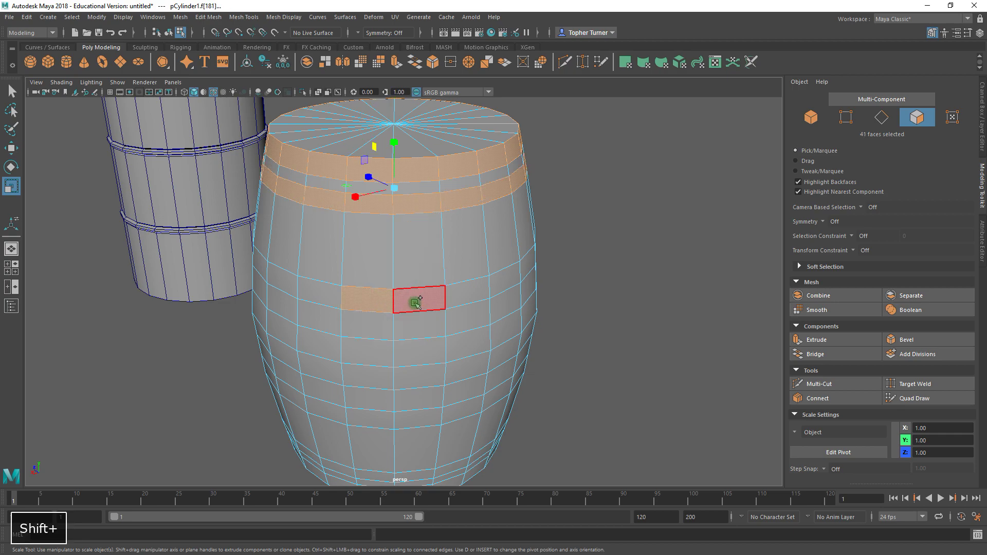
double_click(414, 303, "shift")
Add the three matching face loops on the barrel's lower half to the hoop selection.
middle_click_drag(464, 385, 469, 244, "alt")
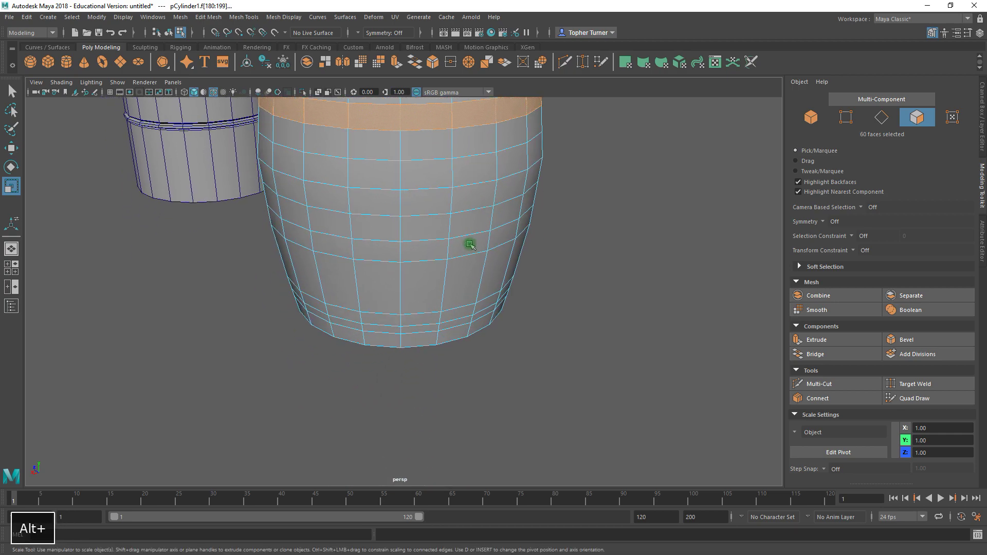
left_click(407, 341, "shift")
double_click(392, 339, "shift")
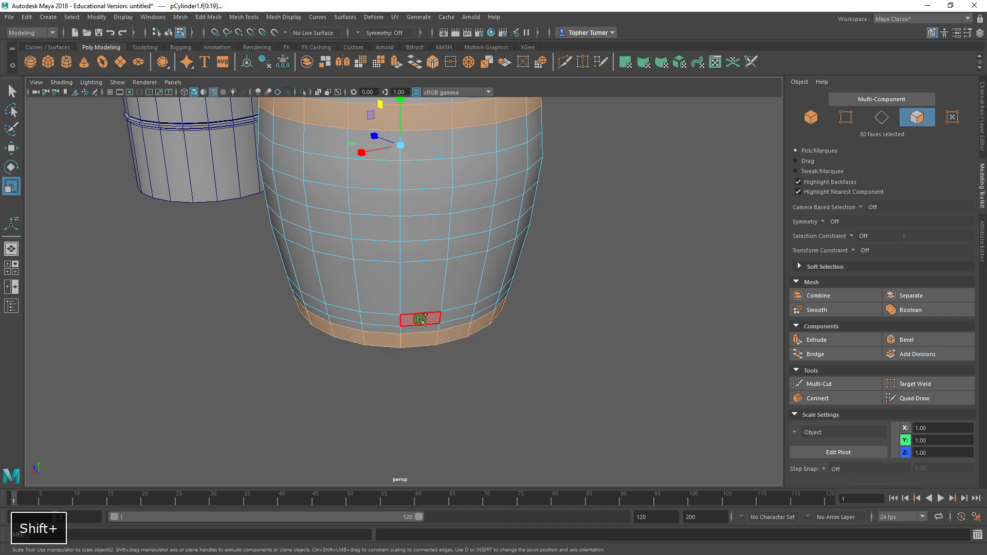
double_click(389, 320, "shift")
left_click(420, 250, "shift")
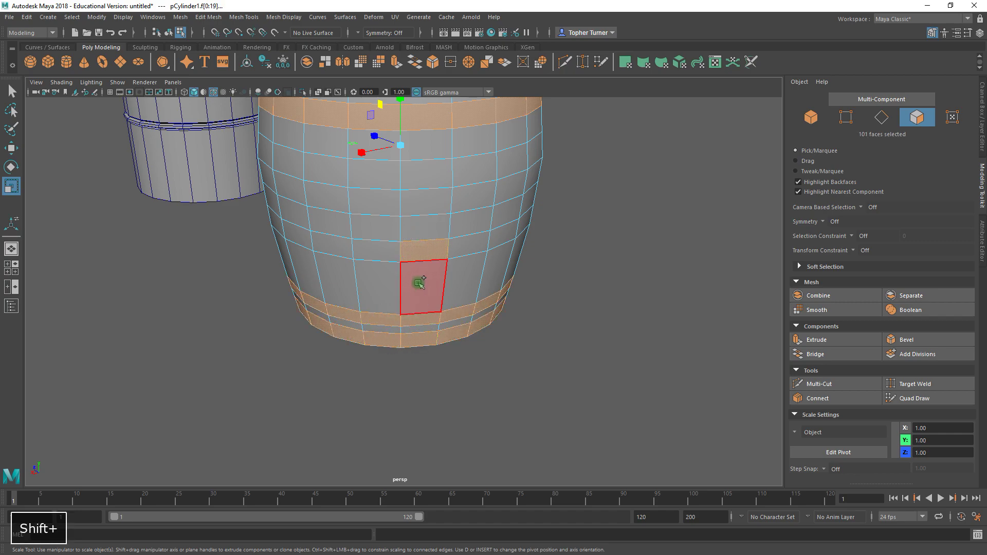
double_click(388, 251, "shift")
Inspect the six selected hoop face loops around the whole barrel.
left_click_drag(609, 289, 567, 253, "alt")
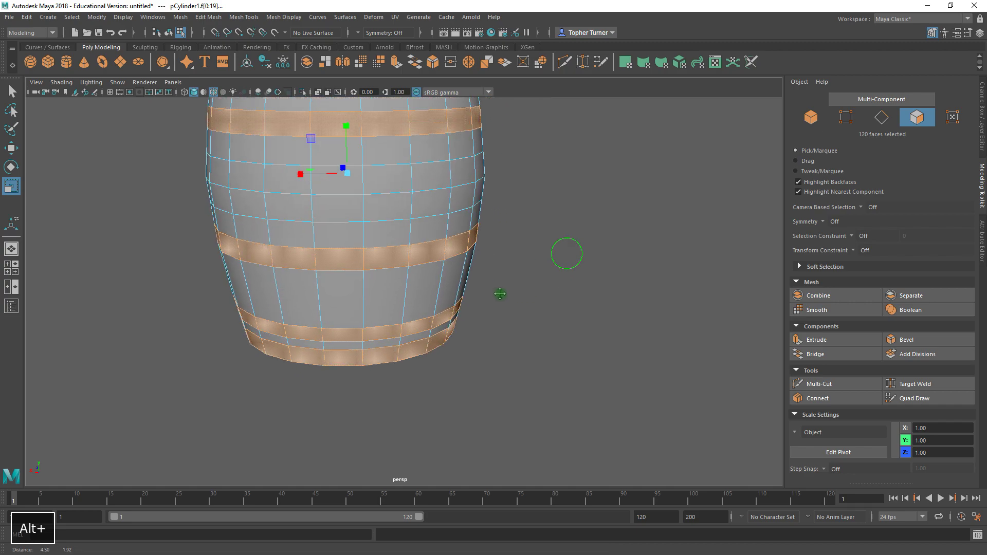
middle_click_drag(500, 293, 490, 344, "alt")
scroll(421, 233, "down", 5)
middle_click_drag(431, 227, 421, 248, "alt")
left_click_drag(421, 248, 372, 235, "alt")
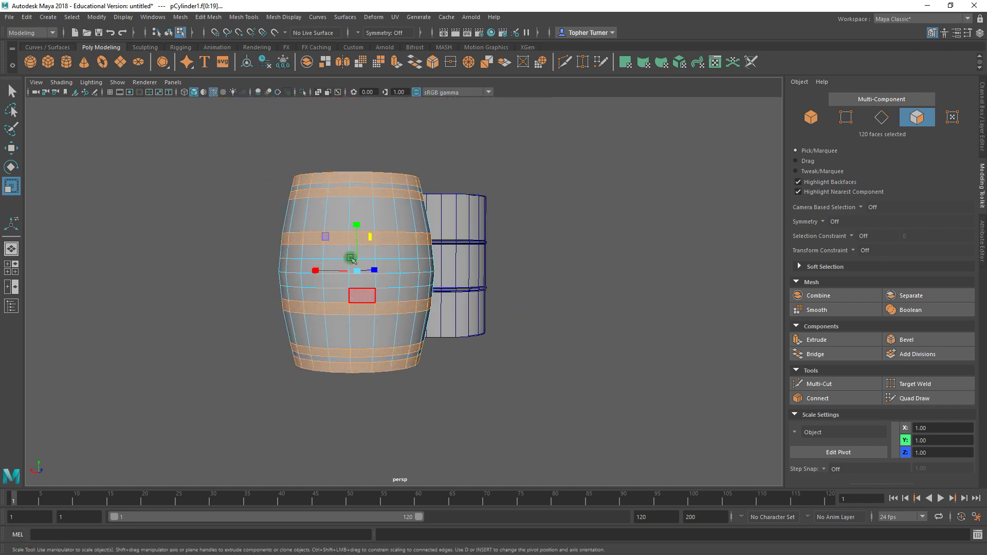
left_click_drag(372, 235, 396, 223, "alt")
right_click_drag(396, 223, 561, 252, "alt")
left_click_drag(561, 252, 542, 220, "alt")
right_click_drag(542, 220, 562, 254, "alt")
left_click_drag(506, 221, 541, 249, "alt")
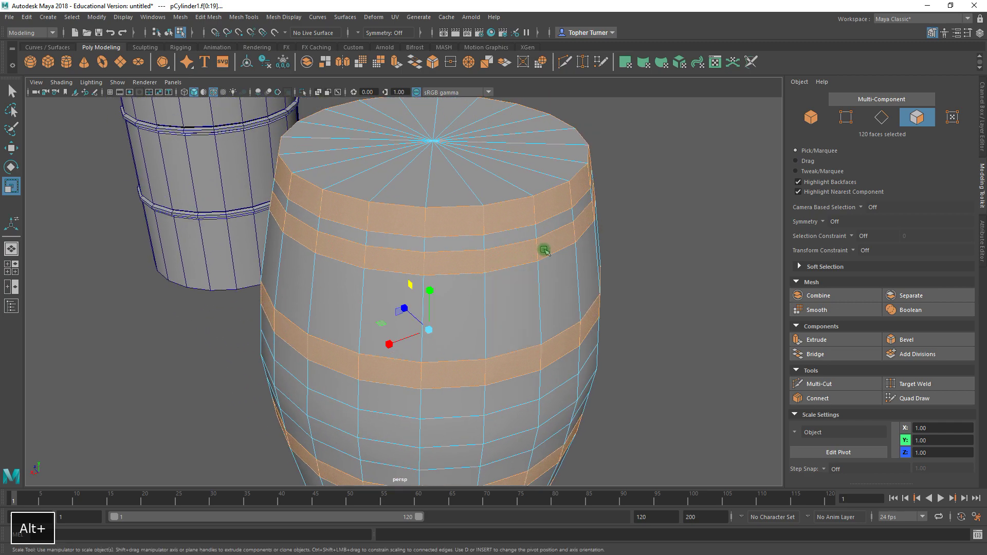
Extrude the selected hoop faces outward with a thickness of 0.2 and clear the selection, undoing any accidental face move.
left_click(801, 341)
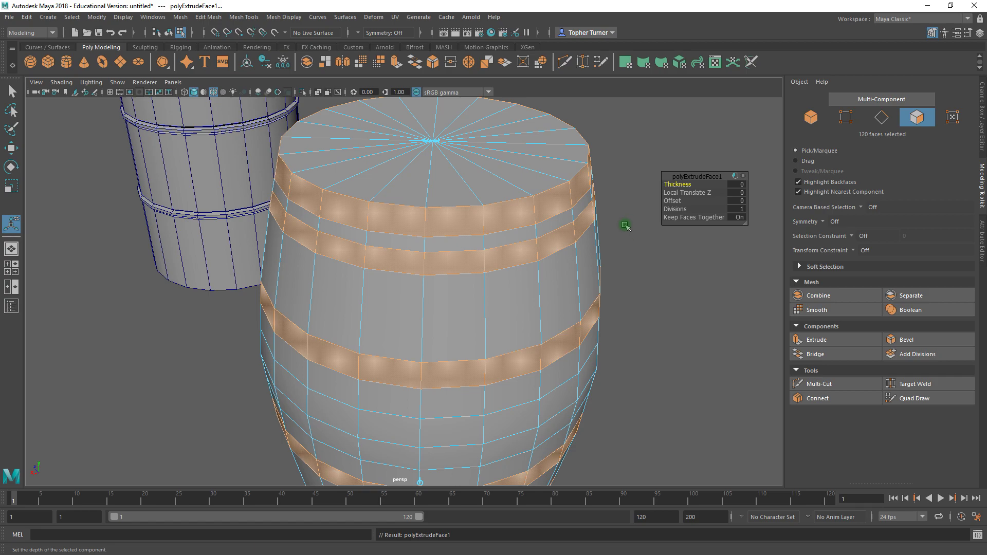
left_click(685, 184)
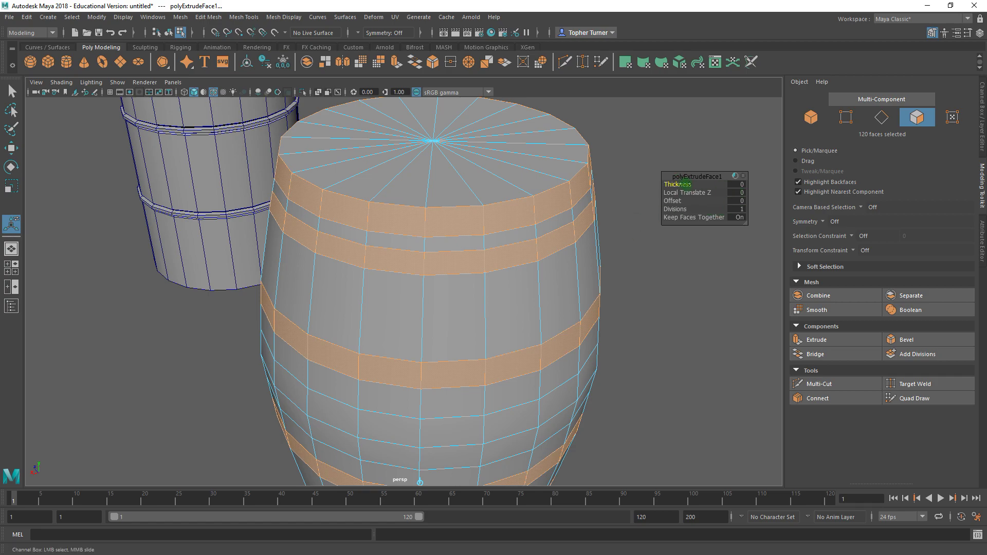
middle_click_drag(685, 184, 691, 184)
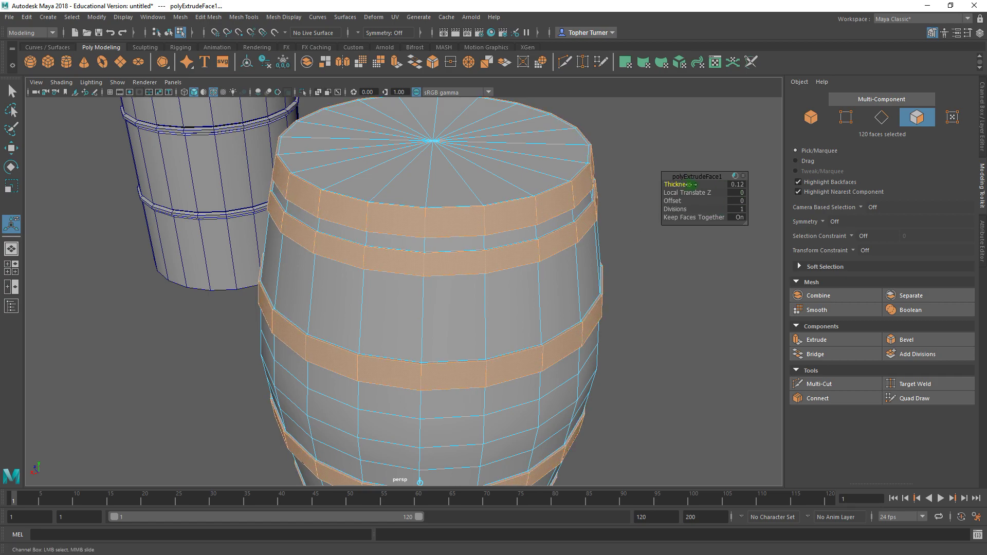
right_click_drag(606, 214, 313, 307, "alt")
left_click_drag(313, 306, 326, 211, "alt")
middle_click_drag(685, 202, 691, 202)
left_click_drag(690, 202, 473, 235, "alt")
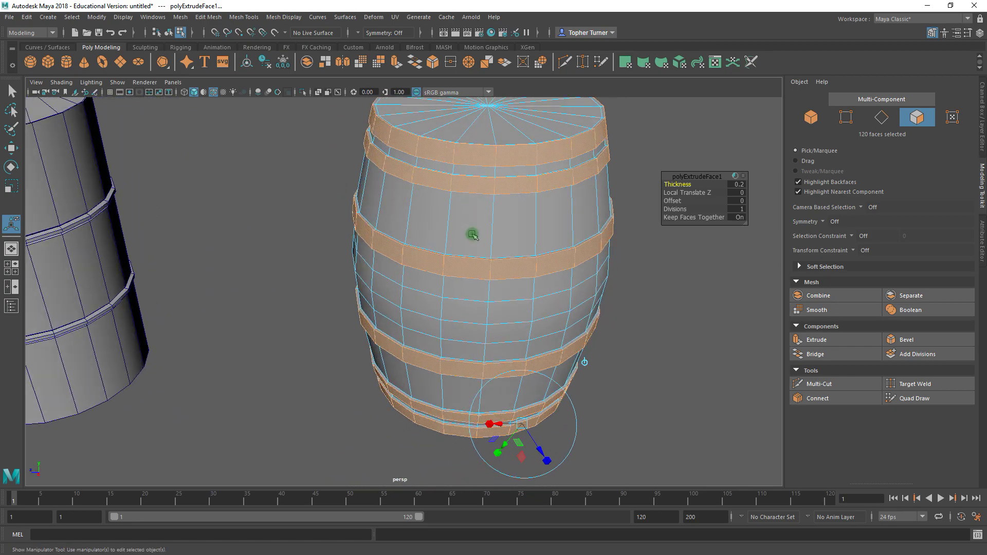
key("w")
left_click(663, 272)
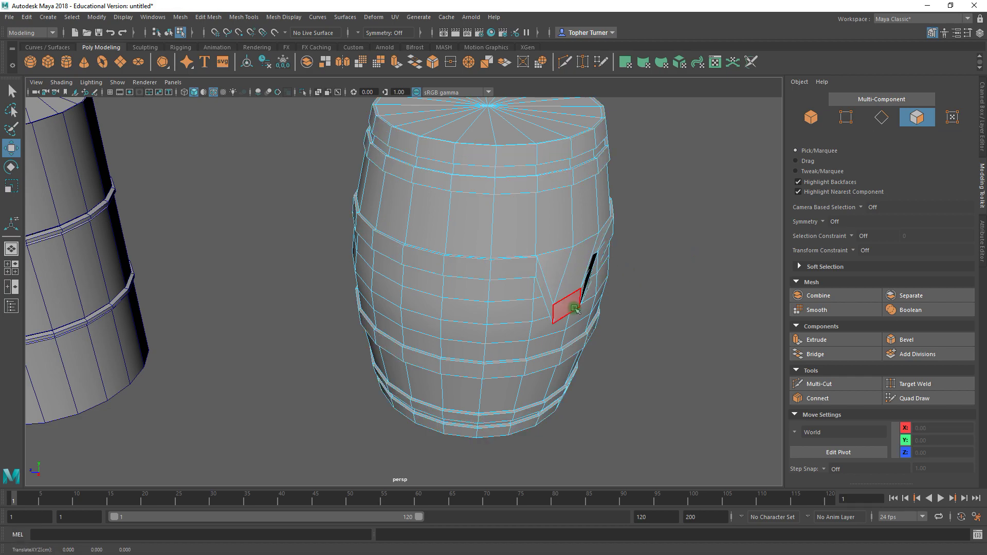
key("ctrl+z")
Examine the rim and recessed lid in the WoodenBarrel.jpg reference picture in Windows Photo Viewer.
left_click_drag(654, 304, 502, 271, "alt")
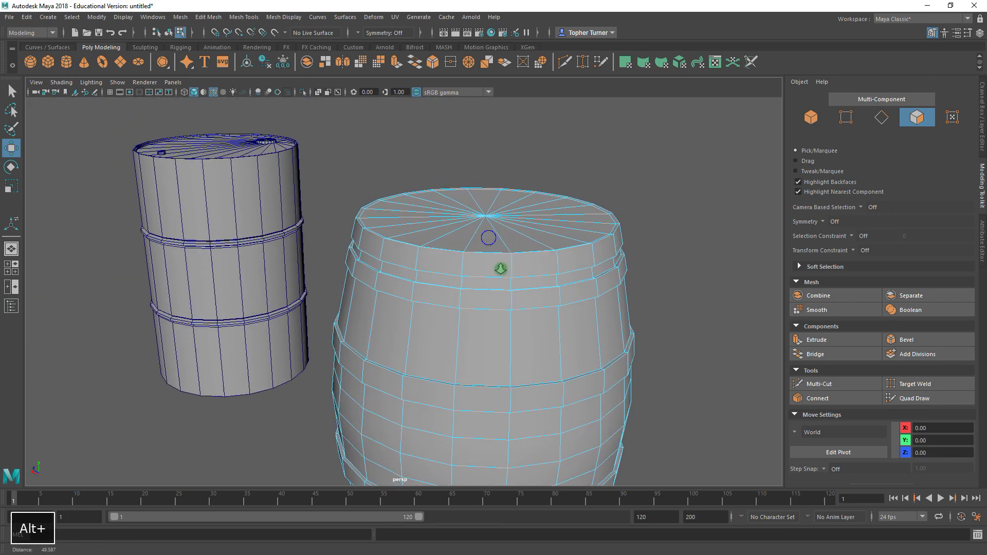
scroll(483, 246, "up", 5)
left_click_drag(462, 218, 414, 242, "alt")
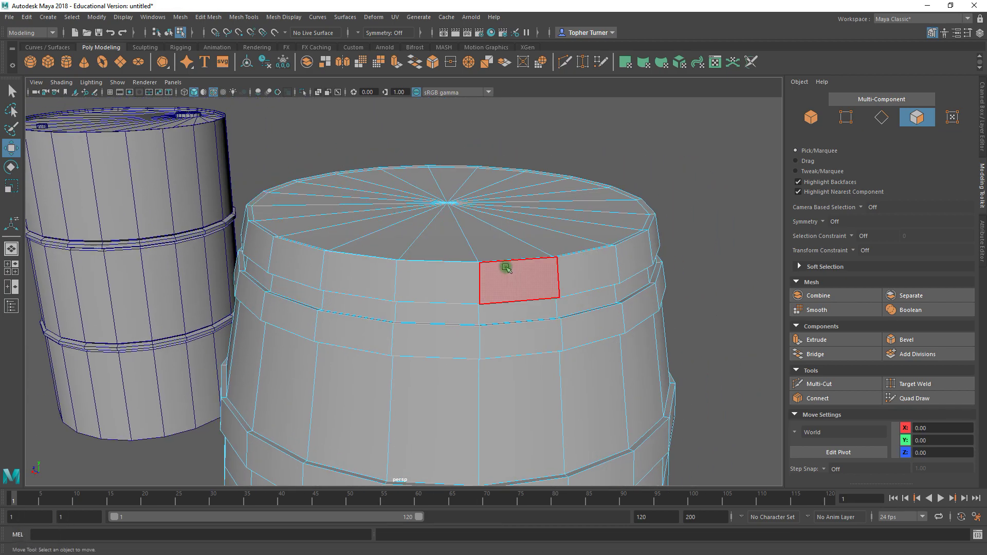
left_click_drag(578, 325, 507, 298, "alt")
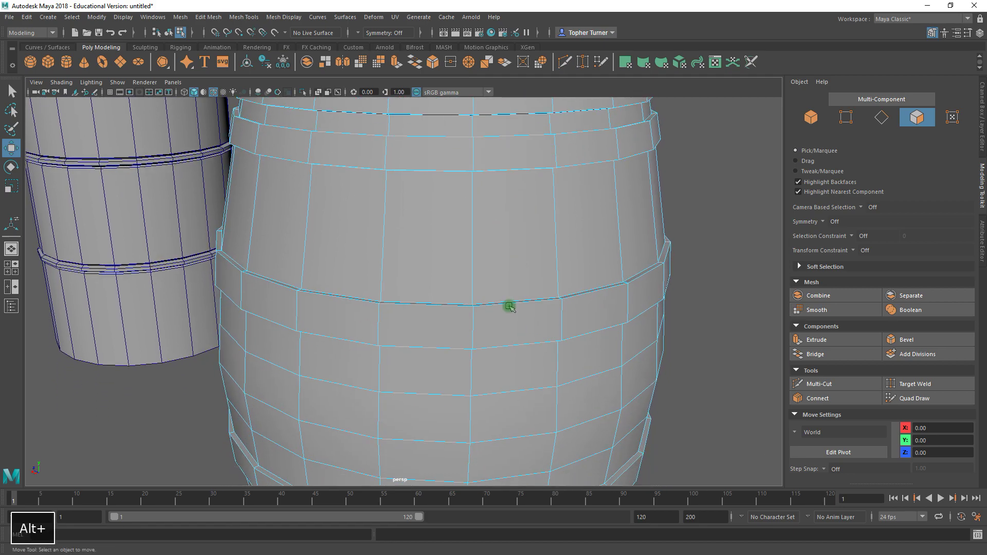
key("super")
left_click(123, 547)
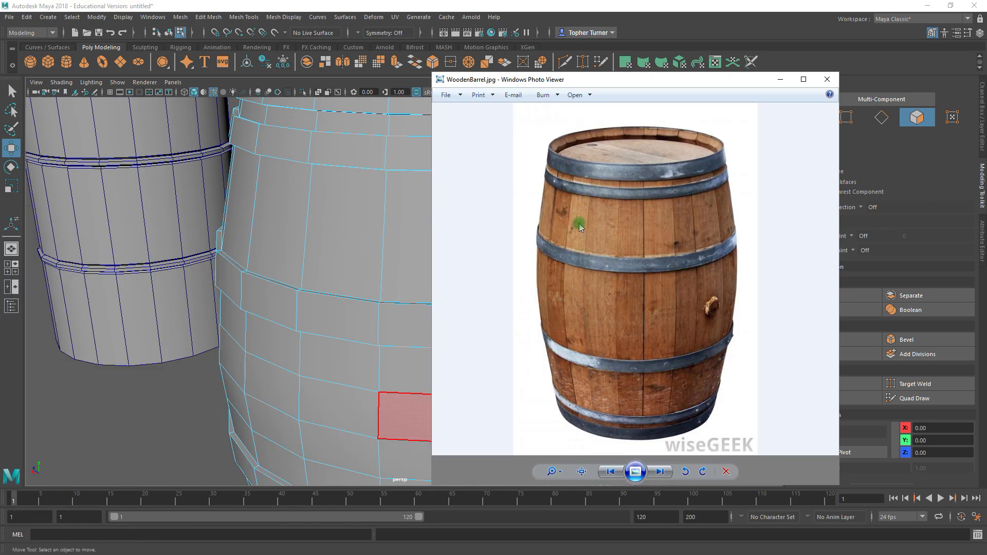
scroll(606, 215, "up", 5)
scroll(615, 297, "down", 3)
scroll(535, 253, "up", 5)
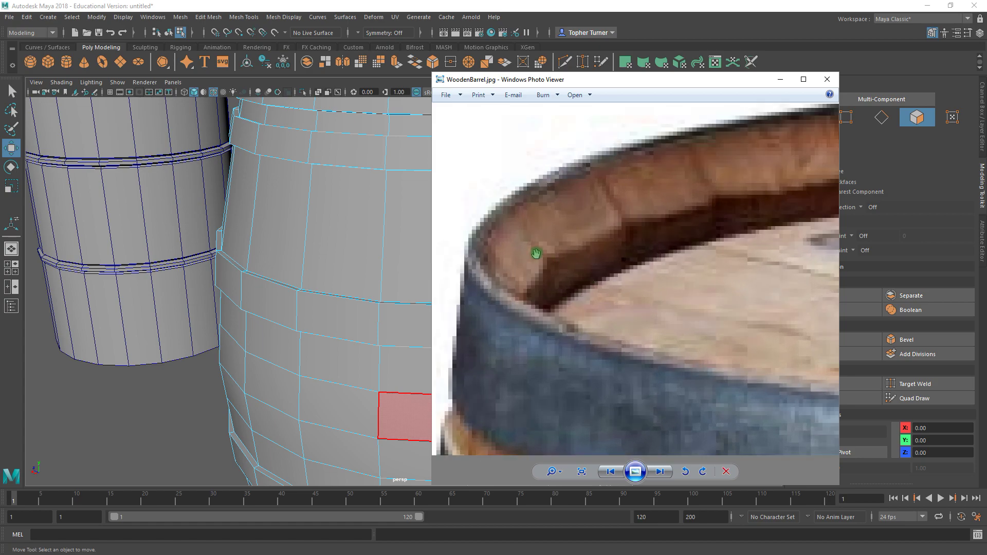
scroll(508, 209, "down", 1)
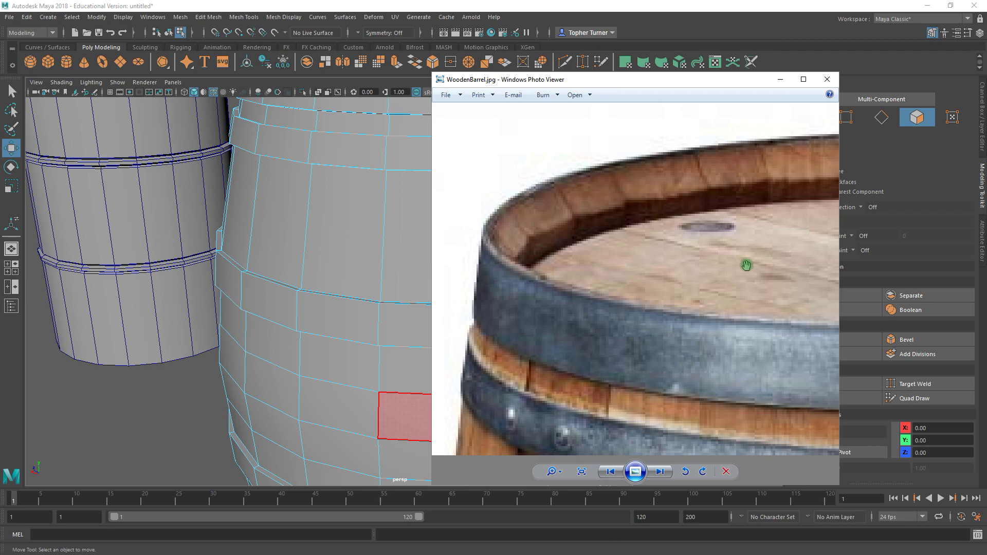
scroll(746, 266, "down", 2)
left_click(453, 5)
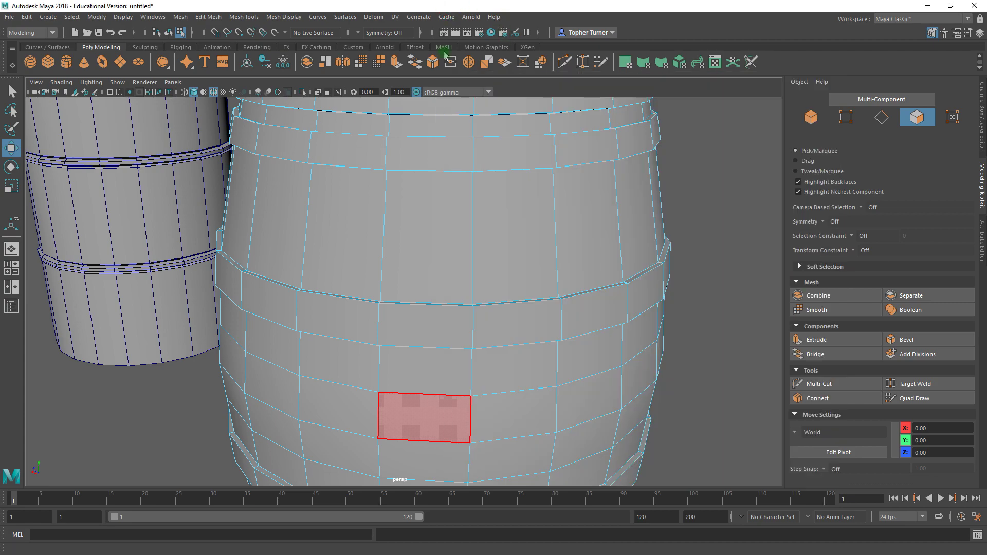
In Maya, select the center vertices of the barrel's top and bottom caps and convert the selection to the cap faces.
right_click_drag(591, 313, 562, 288, "alt")
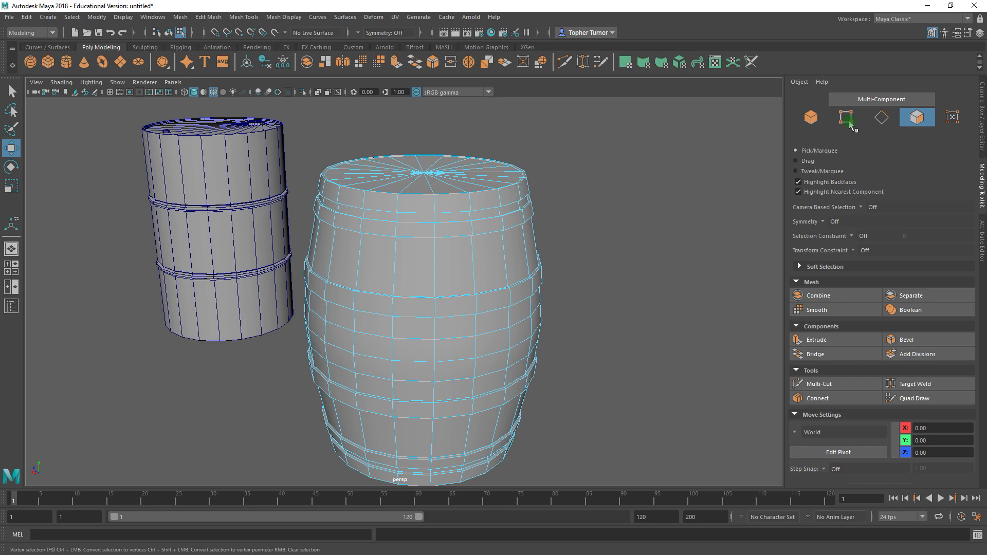
left_click(849, 126)
left_click_drag(599, 238, 323, 254, "alt")
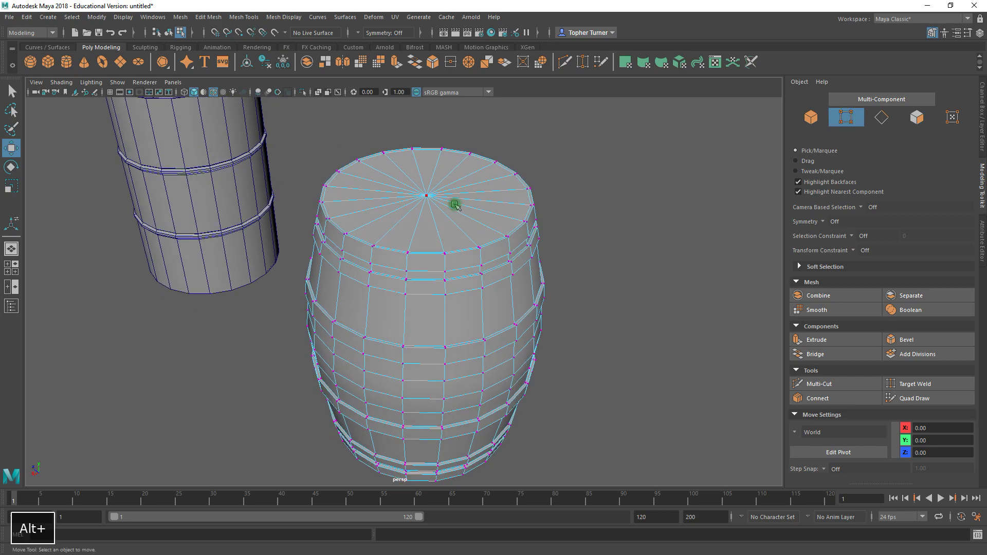
left_click(426, 195)
left_click_drag(579, 326, 568, 238, "alt")
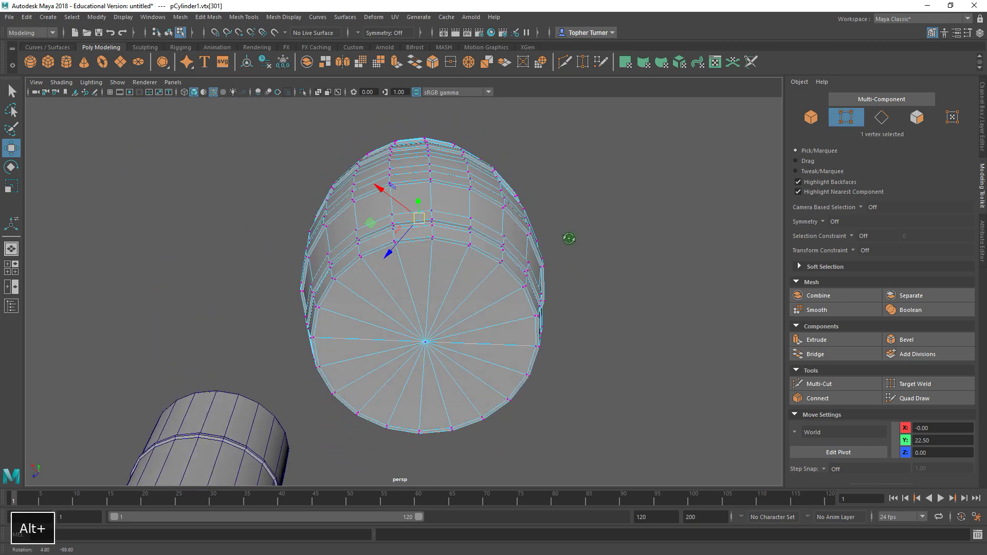
left_click(428, 339, "shift")
left_click_drag(518, 273, 527, 333, "alt")
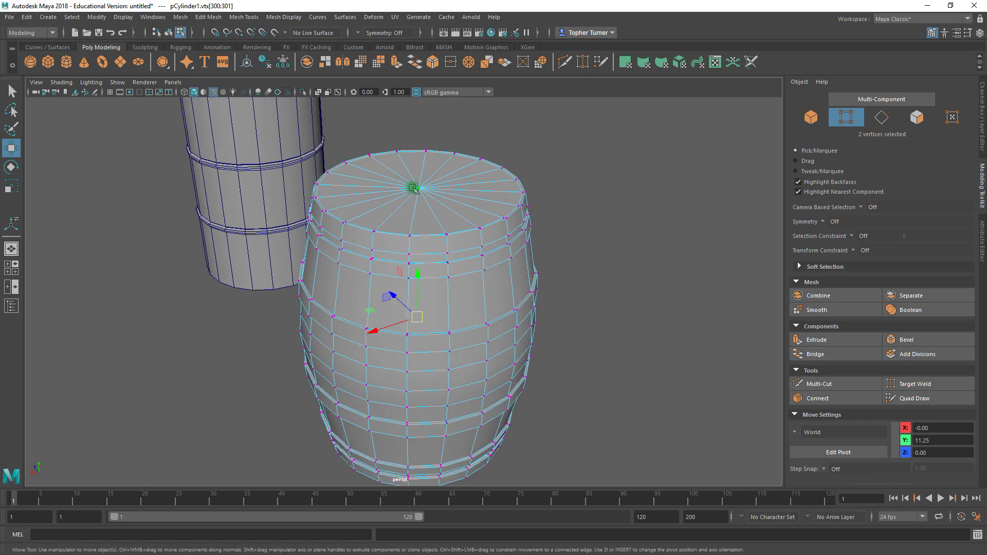
left_click(917, 118, "ctrl")
right_click_drag(299, 186, 590, 370, "alt")
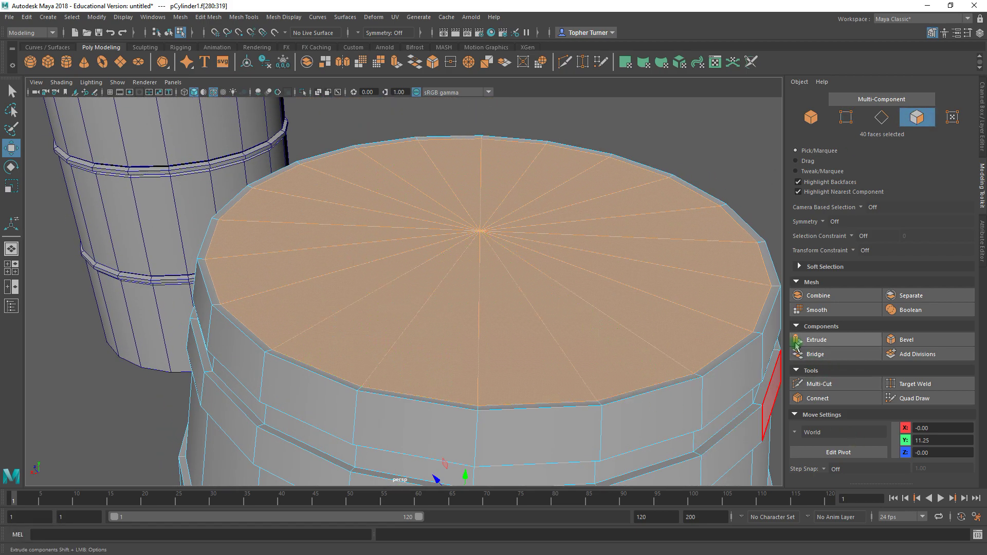
Extrude both cap faces inward with a thickness of -0.56 and an offset of 0.3.
left_click(816, 340)
middle_click_drag(746, 273, 658, 271, "alt")
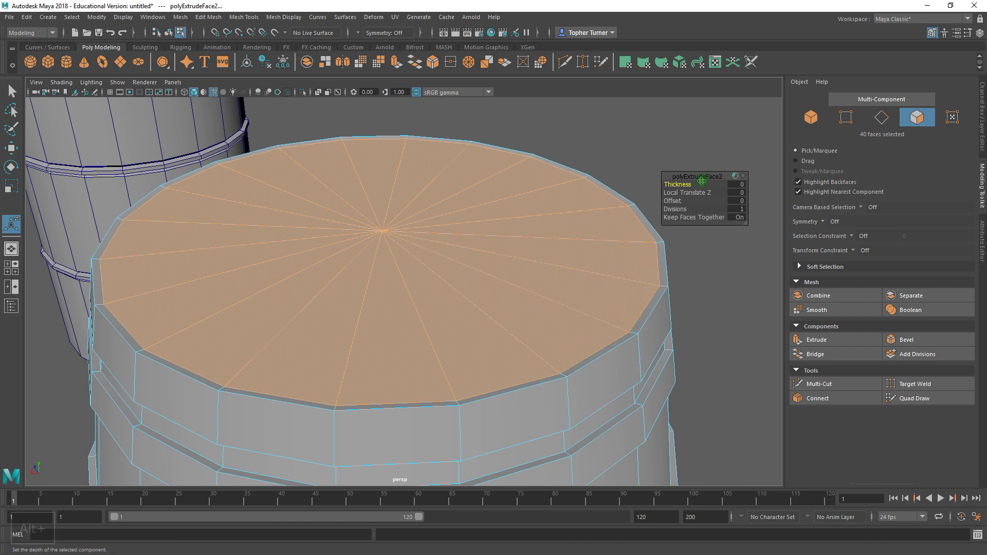
middle_click_drag(677, 185, 705, 201)
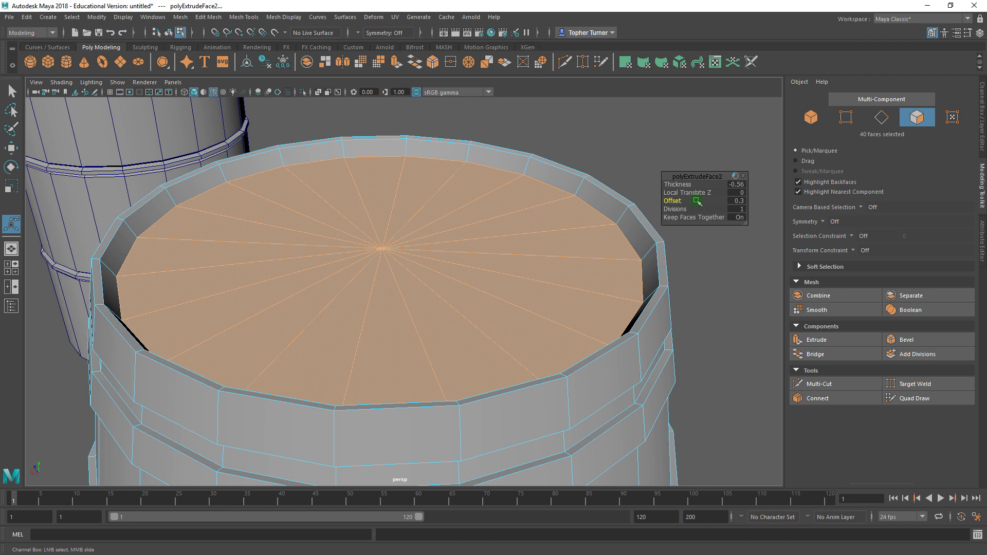
Extrude the cap faces again with a thickness of -0.51 to recess the lids deeper.
left_click(799, 340)
middle_click_drag(677, 184, 628, 258)
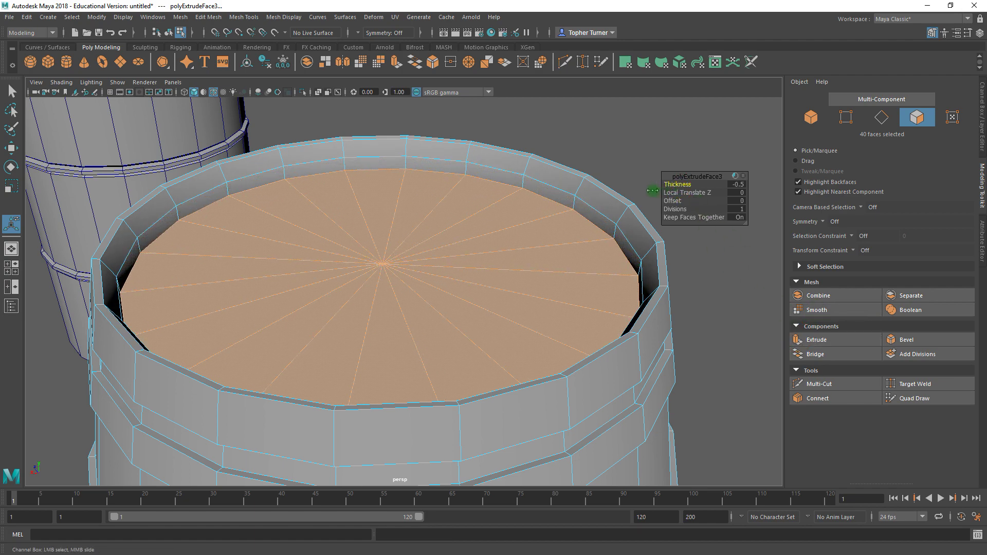
mouse_move(486, 257)
left_mouse_down("alt")
mouse_move(509, 247)
mouse_move(469, 257)
left_mouse_up("alt")
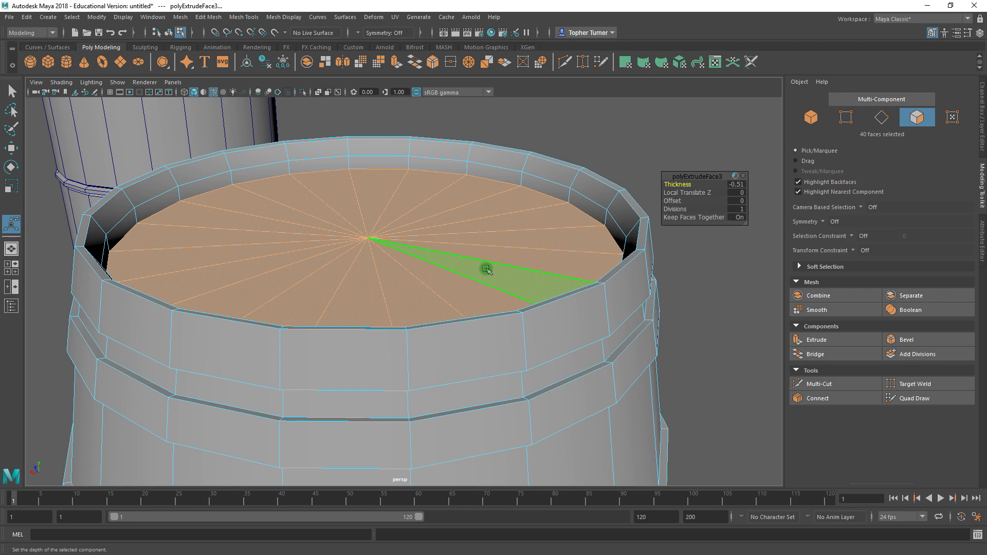
Deselect the cap faces and inspect the barrel's rim, recessed lid and overall shape from several angles.
key("w")
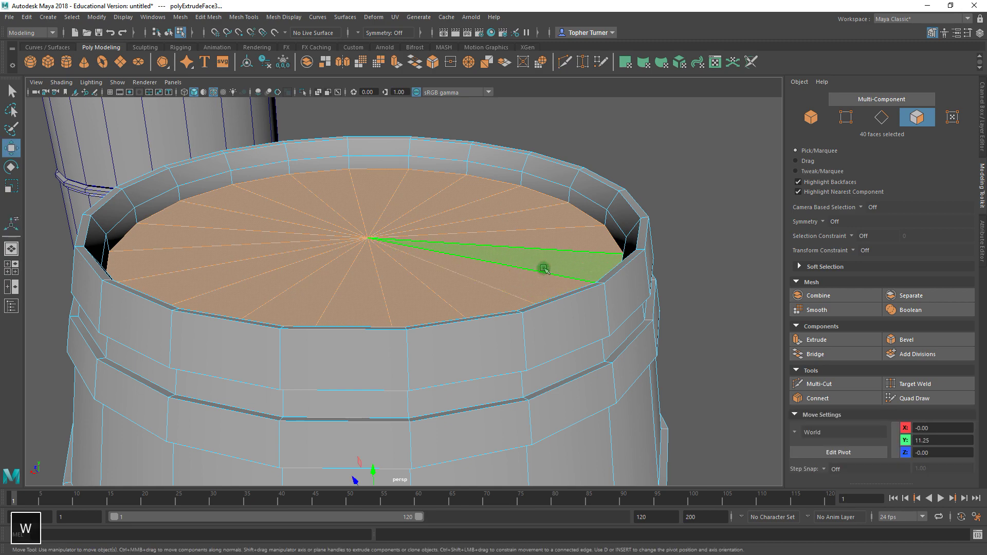
right_click_drag(544, 268, 529, 209, "alt")
left_click(526, 219)
left_click_drag(513, 260, 337, 206, "alt")
right_click_drag(337, 205, 266, 183, "alt")
middle_click_drag(265, 183, 366, 242, "alt")
right_click_drag(260, 211, 354, 331, "alt")
middle_click_drag(198, 183, 249, 189, "alt")
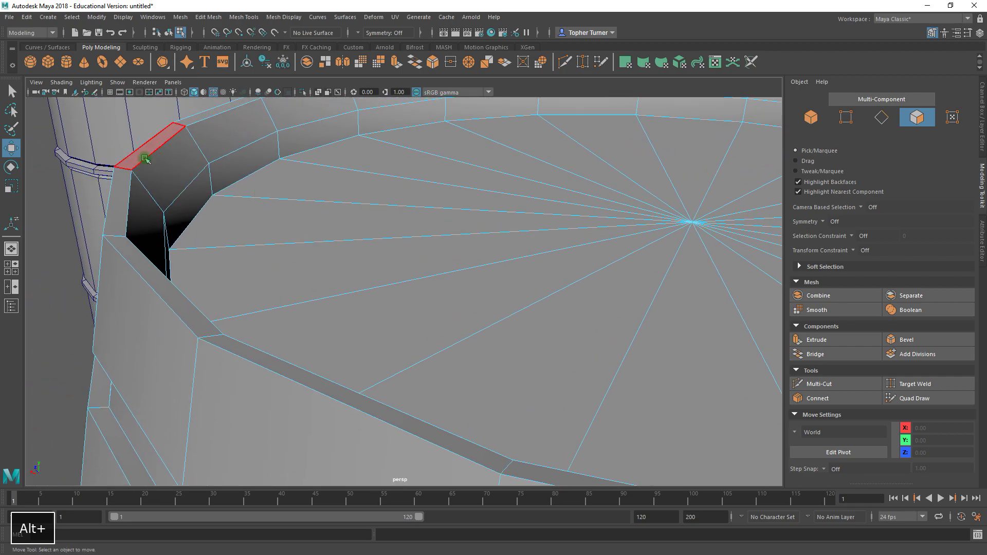
right_click_drag(386, 264, 147, 132, "alt")
middle_click_drag(339, 195, 300, 128, "alt")
left_click_drag(432, 266, 319, 206, "alt")
right_click_drag(412, 296, 344, 263, "alt")
left_click_drag(386, 268, 343, 267, "alt")
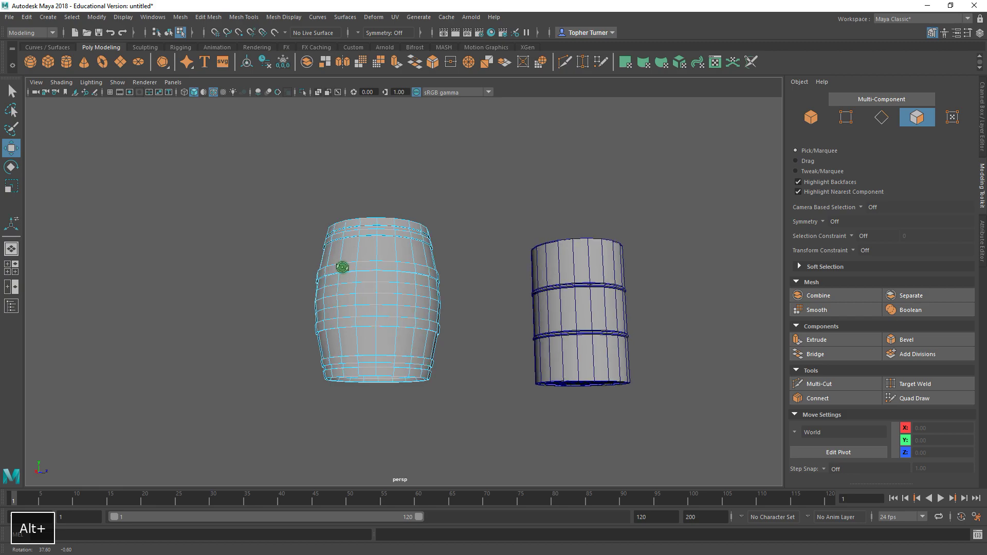
Switch to Windows Photo Viewer and examine the plug on the barrel's side in the WoodenBarrel.jpg reference picture.
key("super")
left_click(131, 550)
left_click_drag(661, 355, 573, 221)
left_click_drag(625, 318, 535, 119)
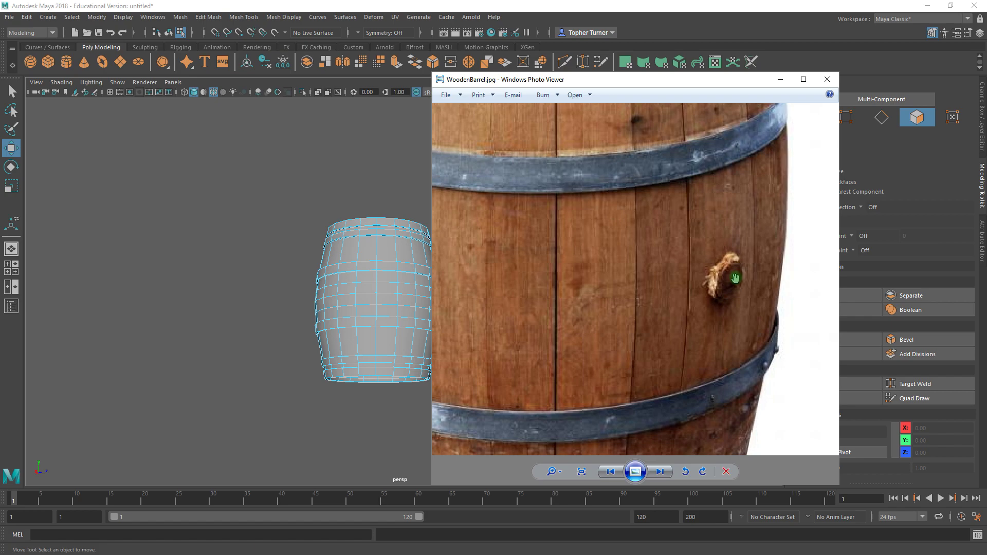
left_click(399, 161)
Back in Maya, return the wooden barrel to object mode and deselect it.
left_click_drag(500, 193, 474, 328, "alt")
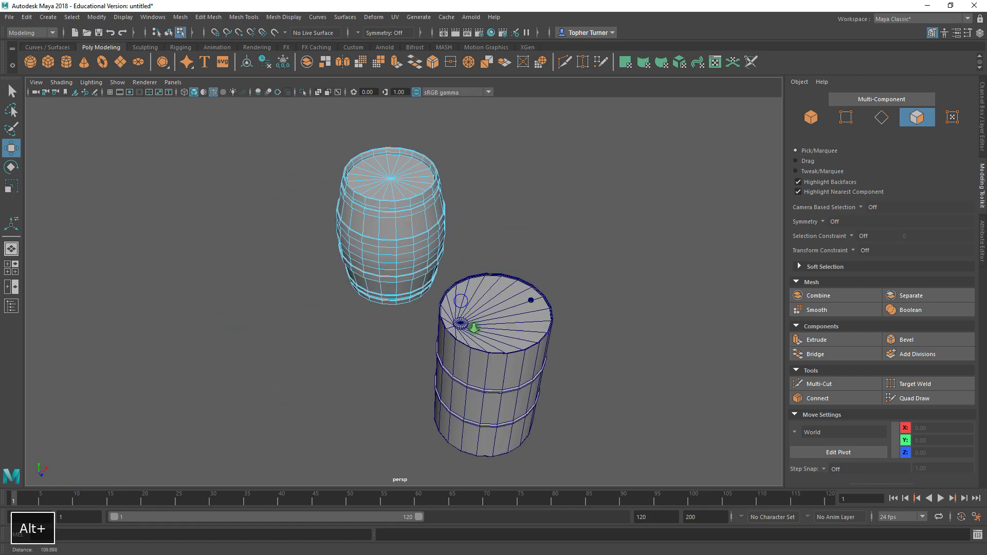
right_click_drag(474, 327, 546, 341, "alt")
left_click_drag(442, 293, 316, 213, "alt")
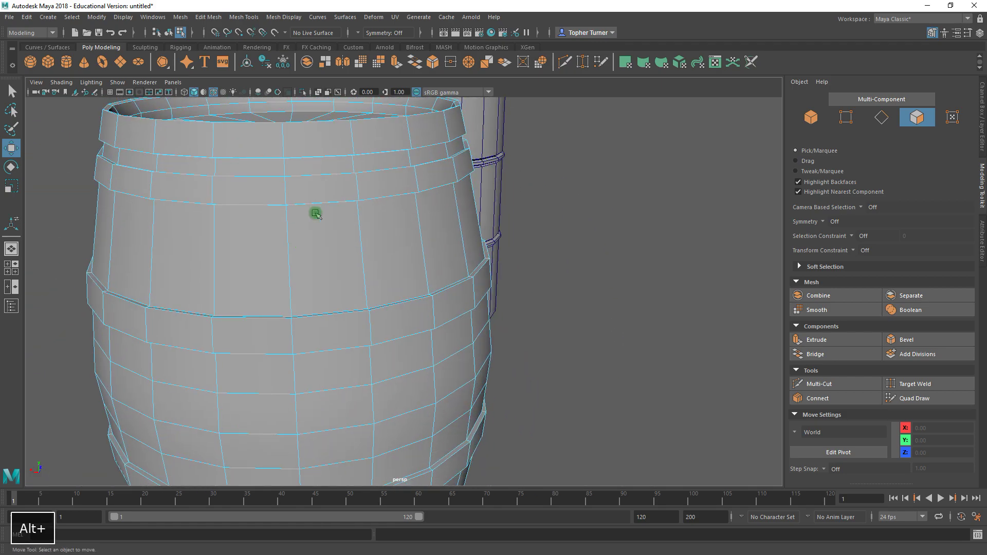
left_click_drag(354, 267, 317, 242, "alt")
middle_click_drag(195, 203, 362, 313, "alt")
mouse_move(291, 273)
left_mouse_down("alt")
mouse_move(257, 282)
mouse_move(279, 287)
left_mouse_up("alt")
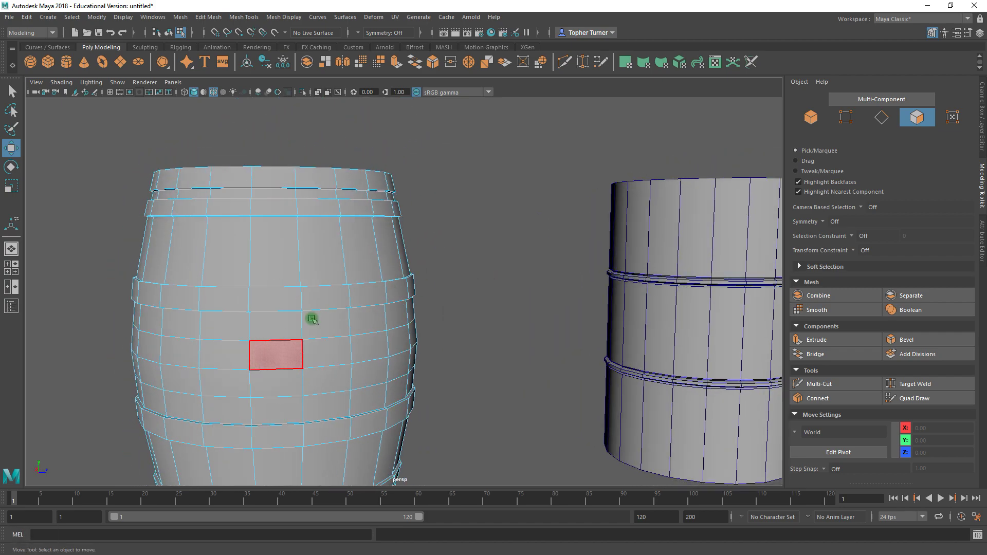
right_click_drag(335, 193, 373, 183)
left_click(474, 185)
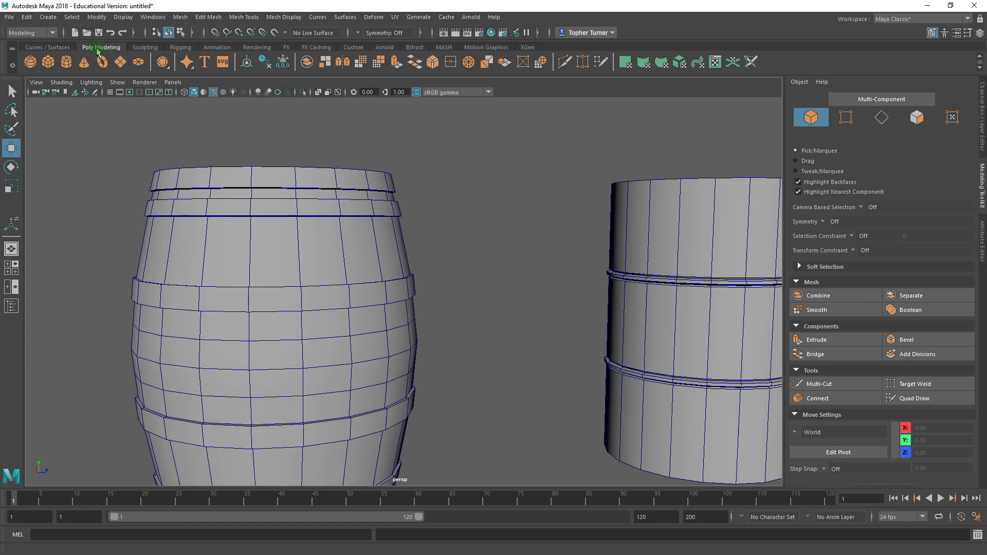
Create a polygon cylinder and move it outside the wooden barrel along X to about -9.66.
left_click(67, 63)
right_click_drag(409, 311, 331, 242, "alt")
left_click_drag(331, 241, 390, 370, "alt")
right_click_drag(390, 370, 476, 396, "alt")
left_click_drag(476, 396, 535, 315, "alt")
right_click_drag(535, 315, 532, 397, "alt")
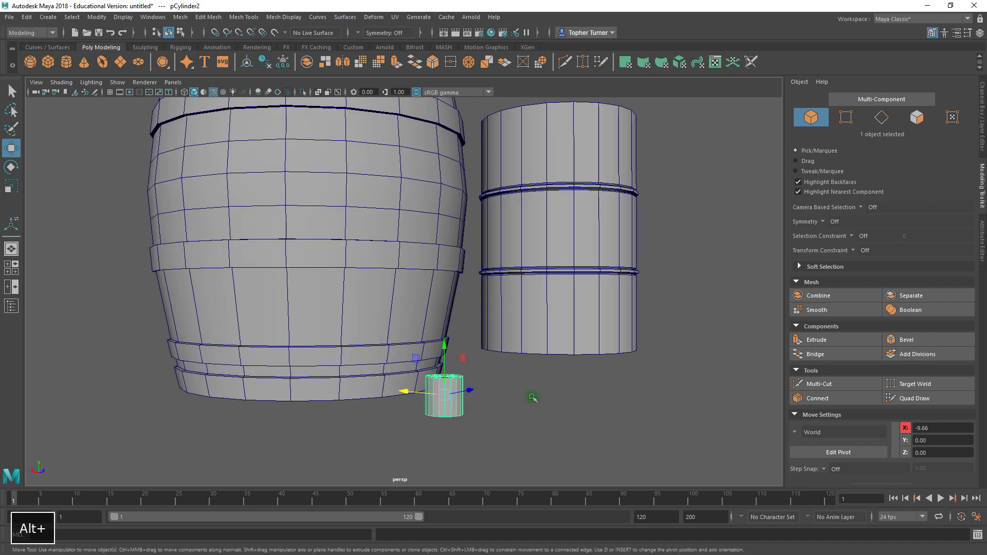
Rotate the new cylinder to 90 degrees around Z so its flat end faces outward from the barrel.
left_click(982, 239)
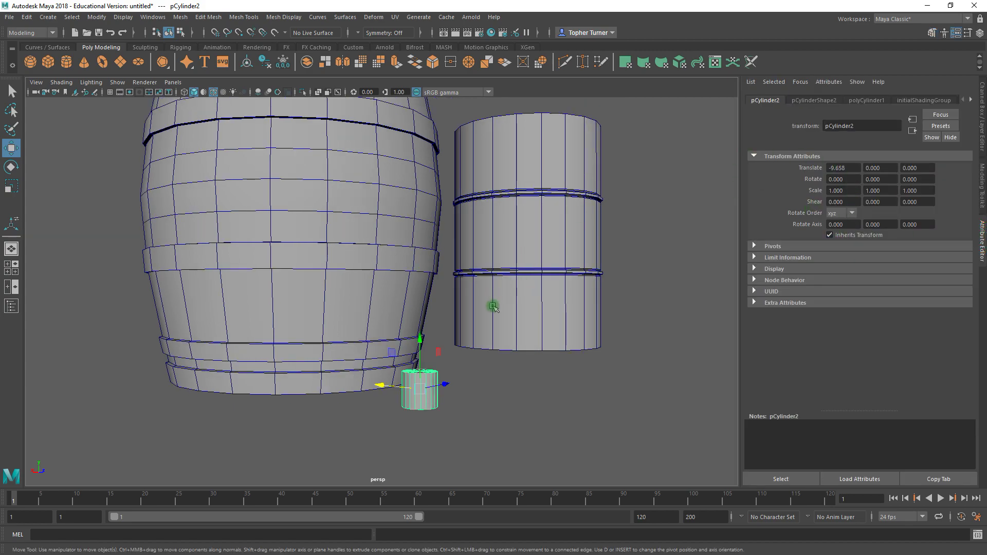
key("e")
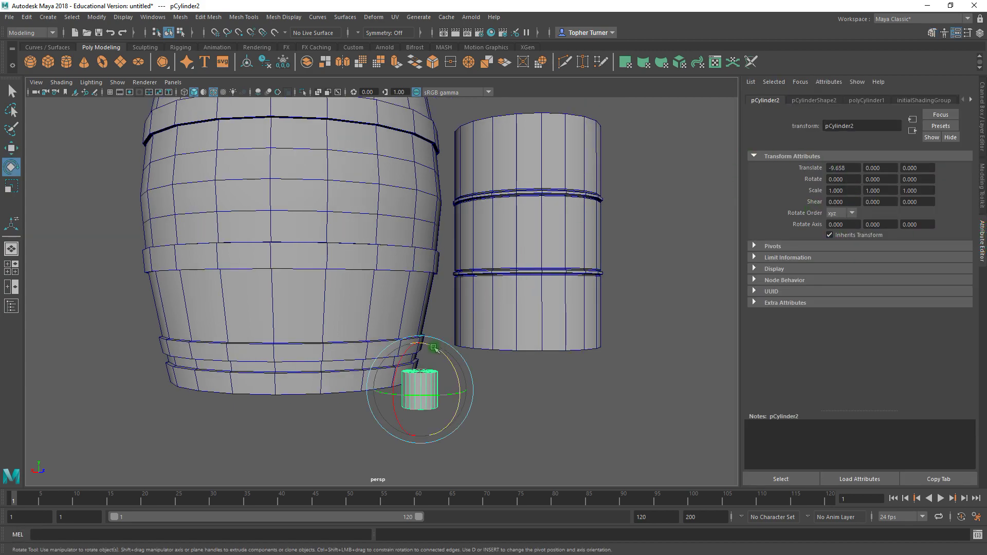
left_click_drag(432, 349, 465, 388)
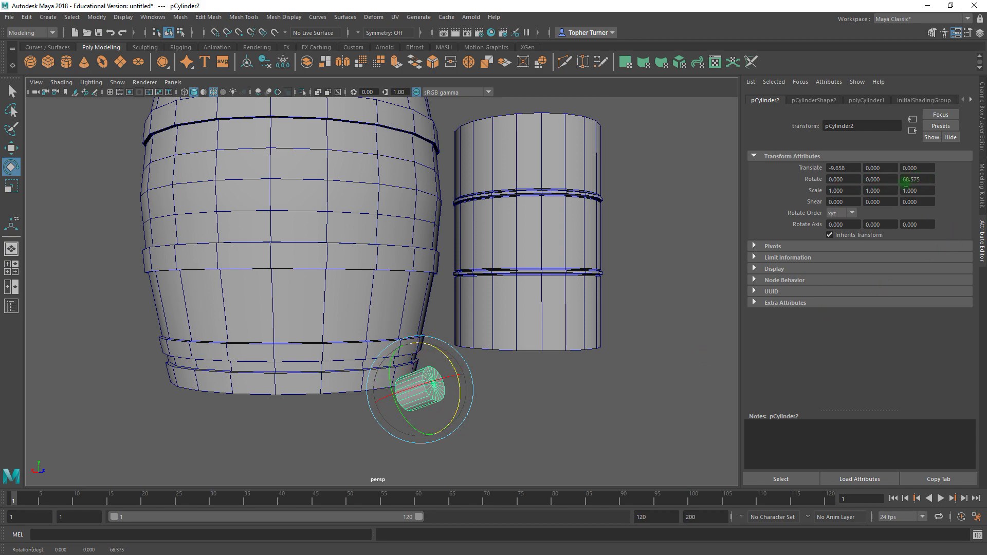
left_click(923, 180)
type("90")
key("Return")
left_click_drag(545, 246, 465, 257, "alt")
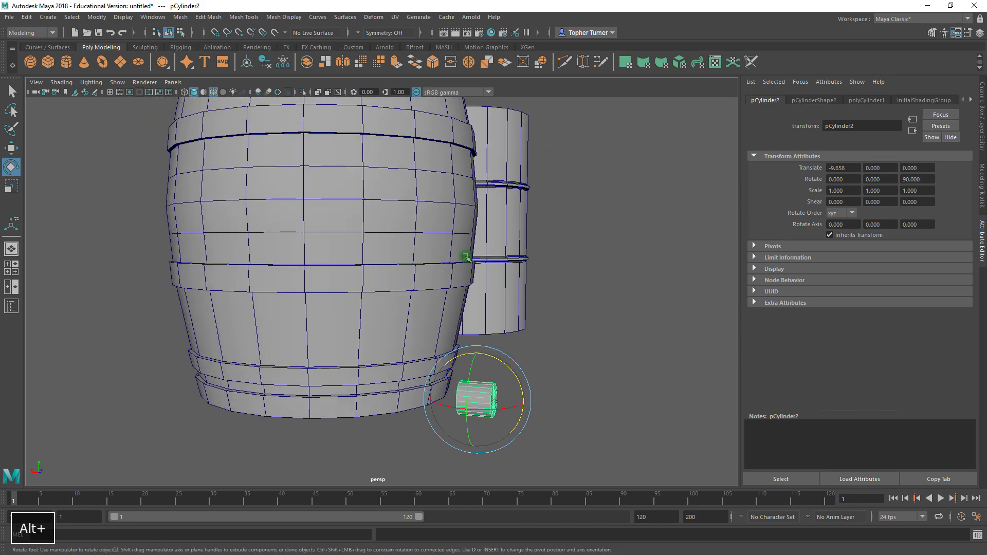
Flatten the cylinder into a thin disc by scaling it in Y to about 0.17.
key("r")
left_click_drag(515, 403, 482, 414)
left_click_drag(574, 400, 499, 396, "alt")
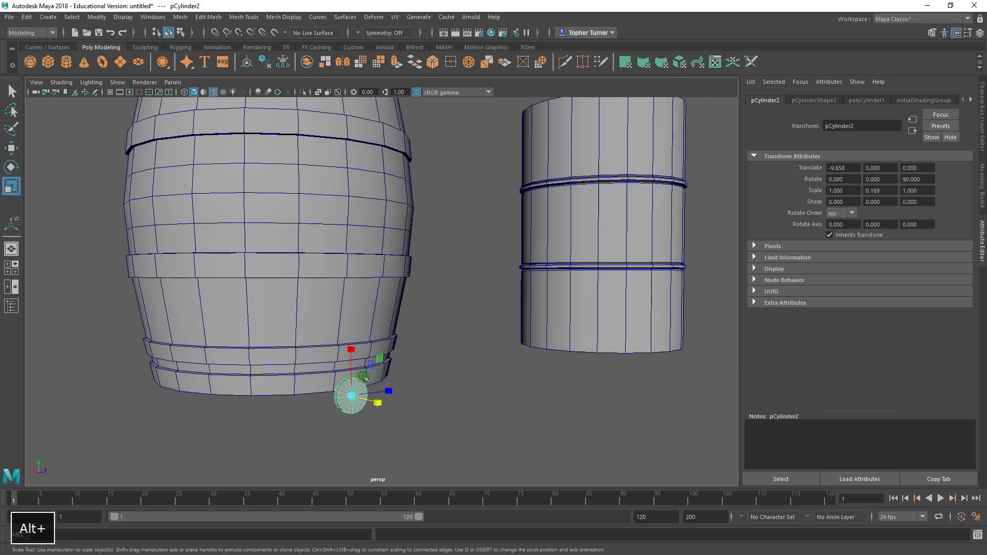
Raise the disc to about 11.24 in Y and move it against the barrel's side at about -9.3 in X.
key("w")
left_click_drag(351, 360, 354, 189)
middle_click_drag(352, 188, 344, 247, "alt")
left_click_drag(343, 246, 445, 294, "alt")
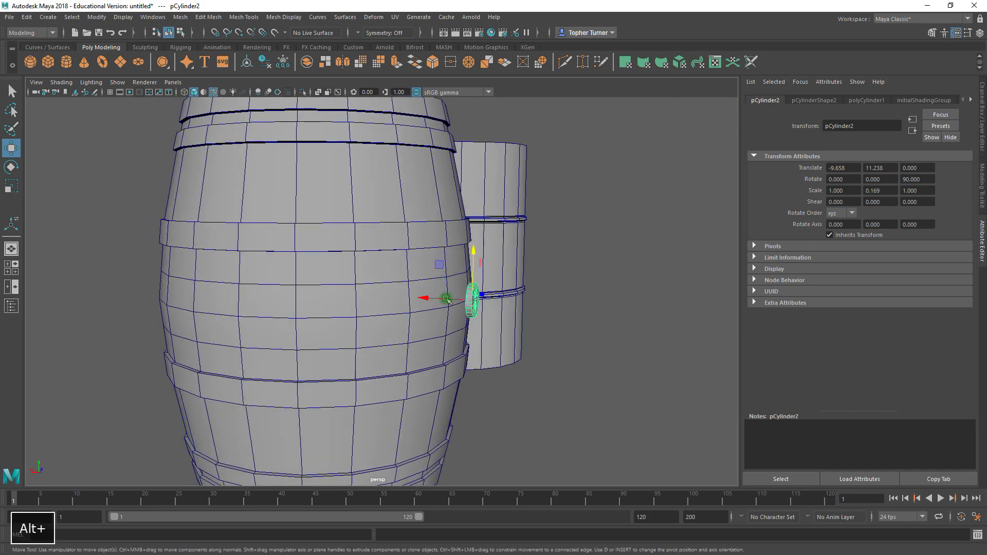
right_click_drag(449, 307, 489, 327, "alt")
left_click_drag(508, 307, 496, 307)
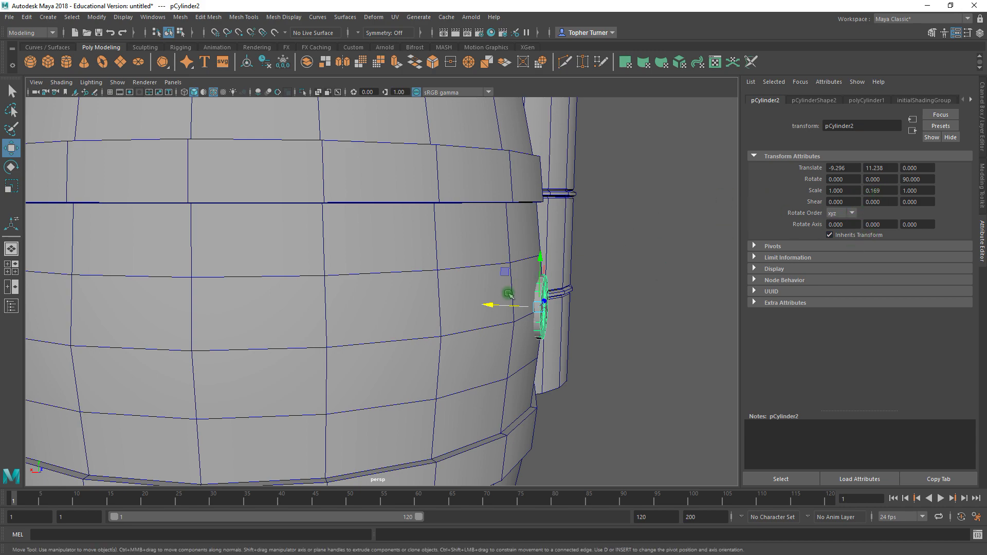
Thicken the disc to a Y scale of about 0.26 and move it outward to about -9.43 in X.
key("r")
left_click_drag(586, 307, 608, 330)
key("w")
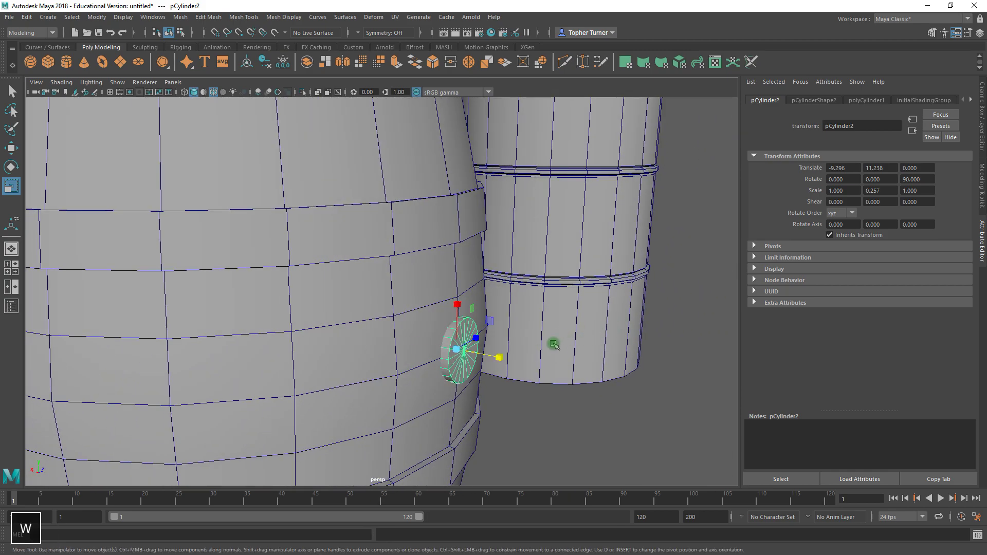
left_click_drag(426, 343, 430, 345)
left_click_drag(549, 345, 320, 381, "alt")
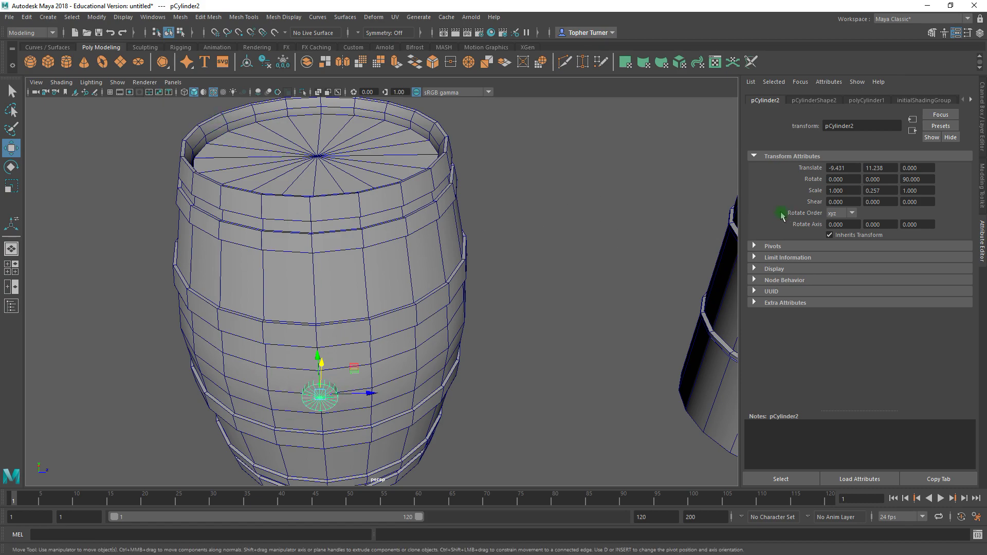
Set the plug cylinder's Subdivisions Axis to 12.
left_click(862, 102)
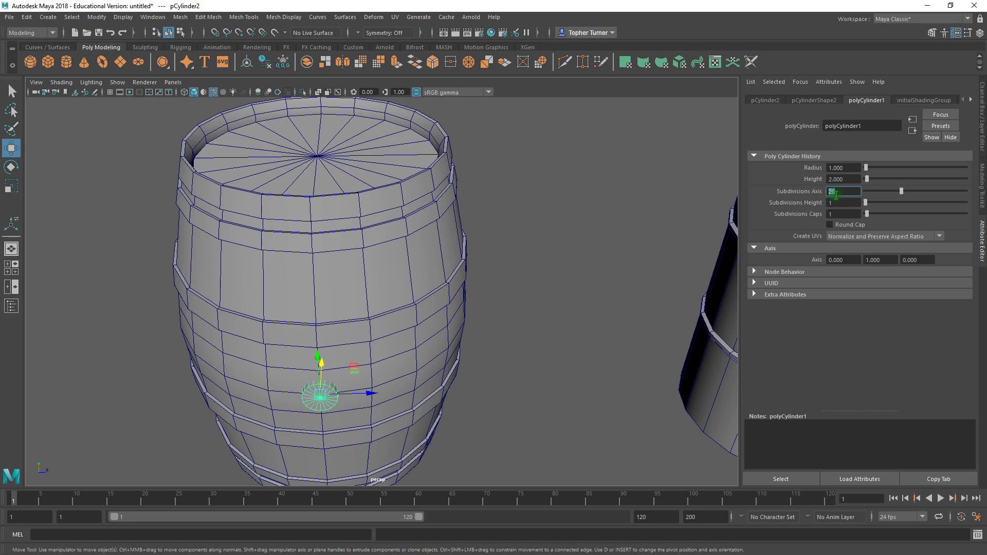
type("12")
key("Return")
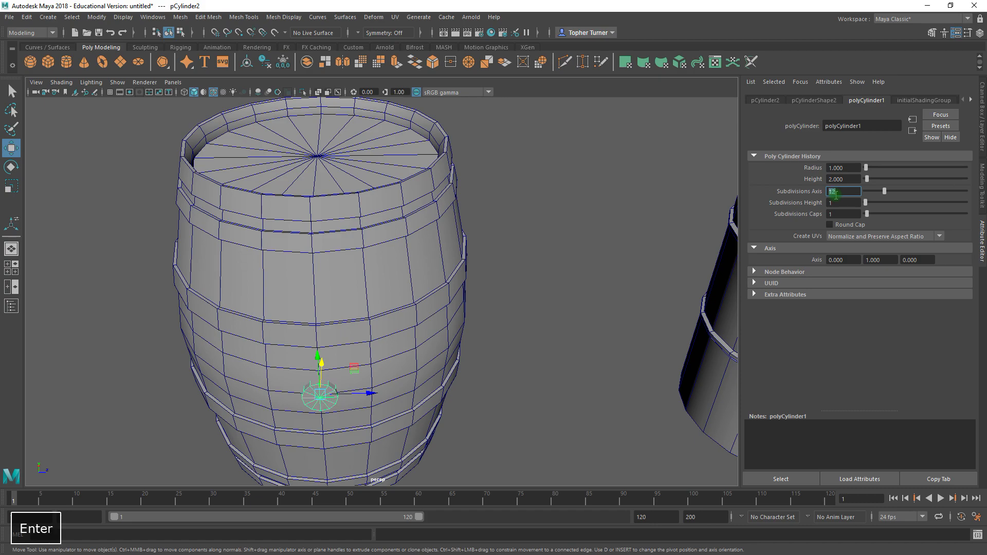
left_click_drag(432, 273, 465, 242, "alt")
right_click_drag(464, 246, 427, 312, "alt")
left_click_drag(427, 312, 443, 350, "alt")
right_click_drag(452, 357, 401, 300, "alt")
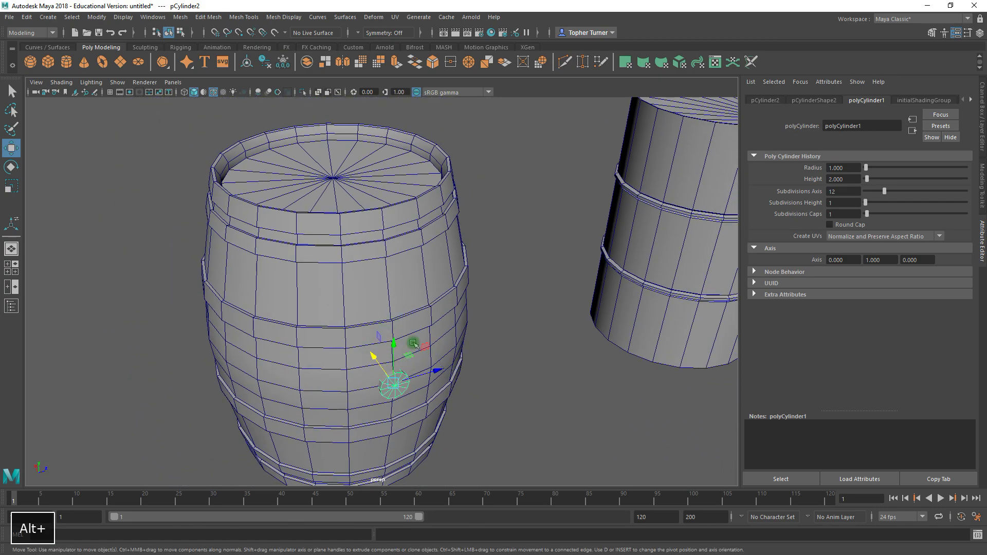
left_click_drag(467, 301, 446, 321, "alt")
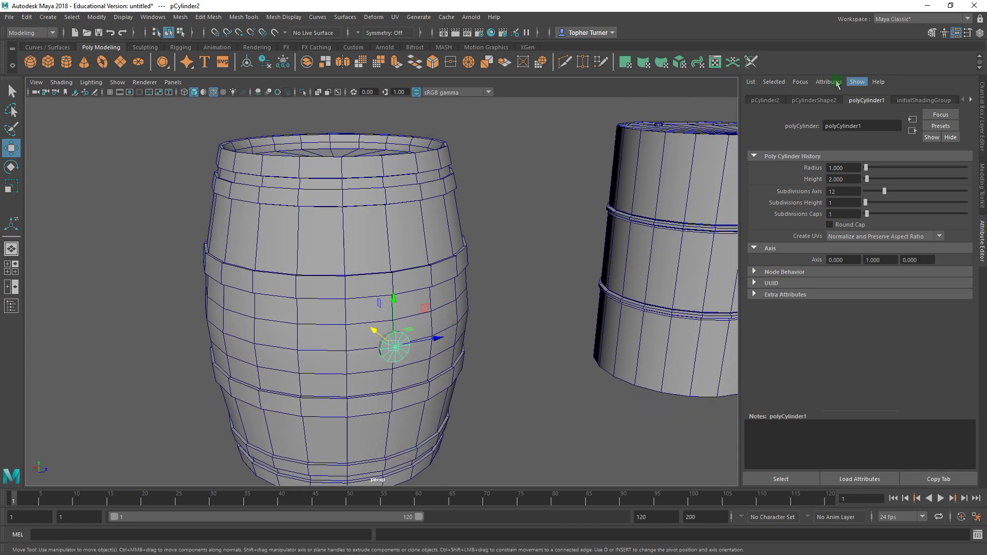
Select the wooden barrel together with the plug cylinder and combine them into one mesh.
left_click(981, 185)
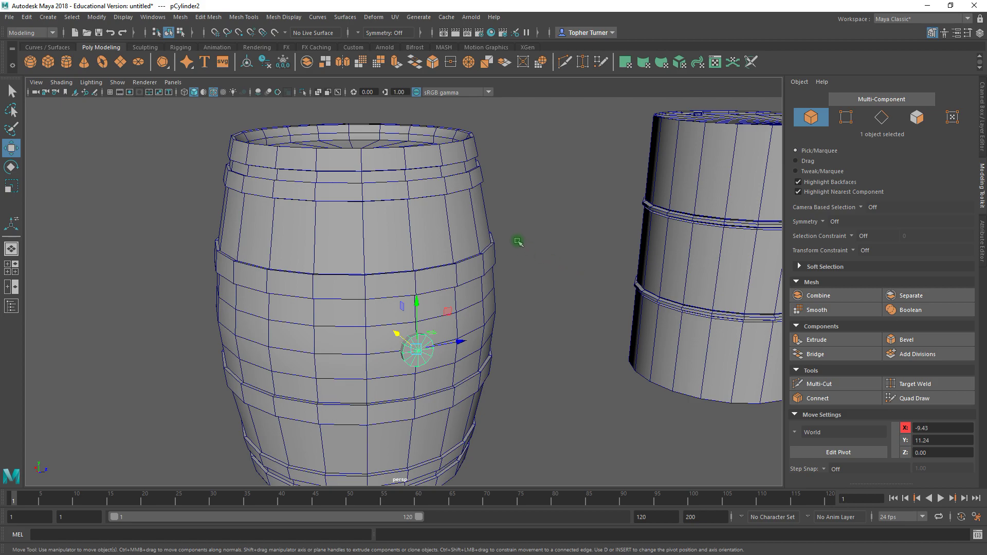
left_click(478, 219)
left_click(421, 345, "shift")
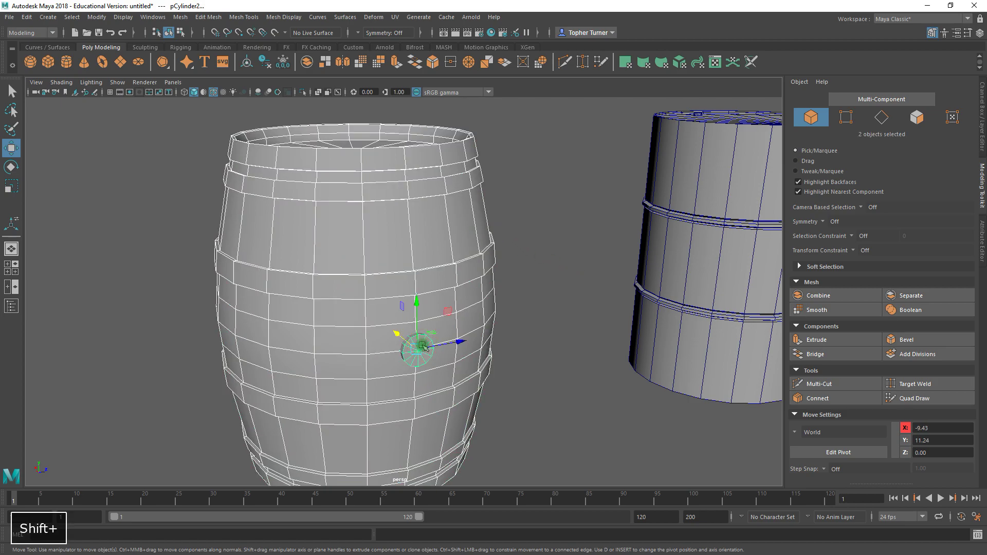
left_click(820, 296)
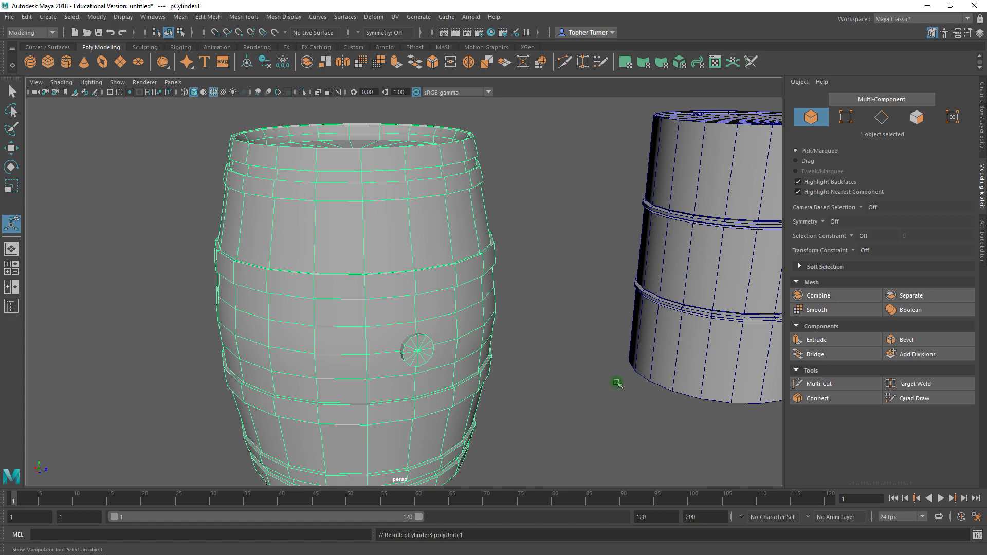
right_click_drag(606, 382, 437, 311, "alt")
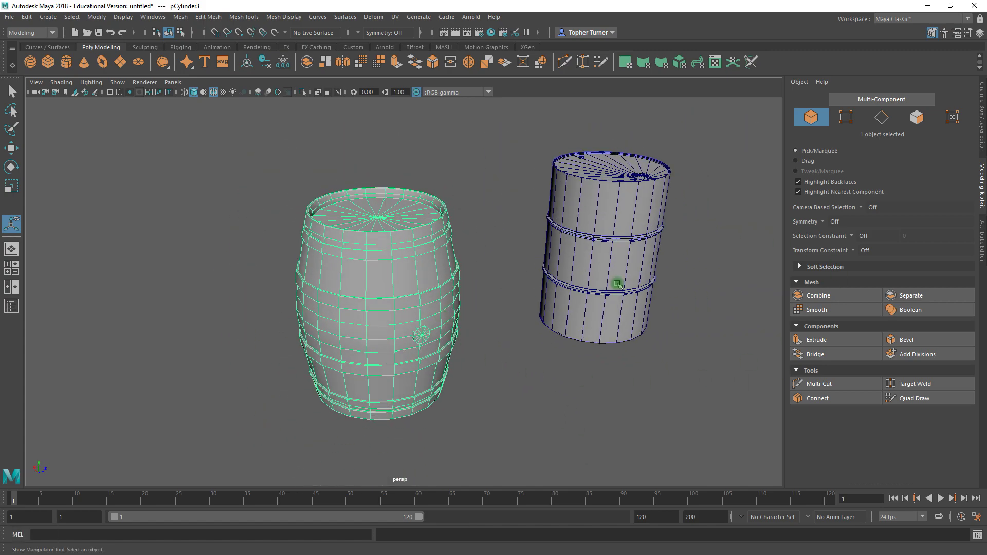
Delete the construction history of the combined barrel mesh.
left_click(983, 238)
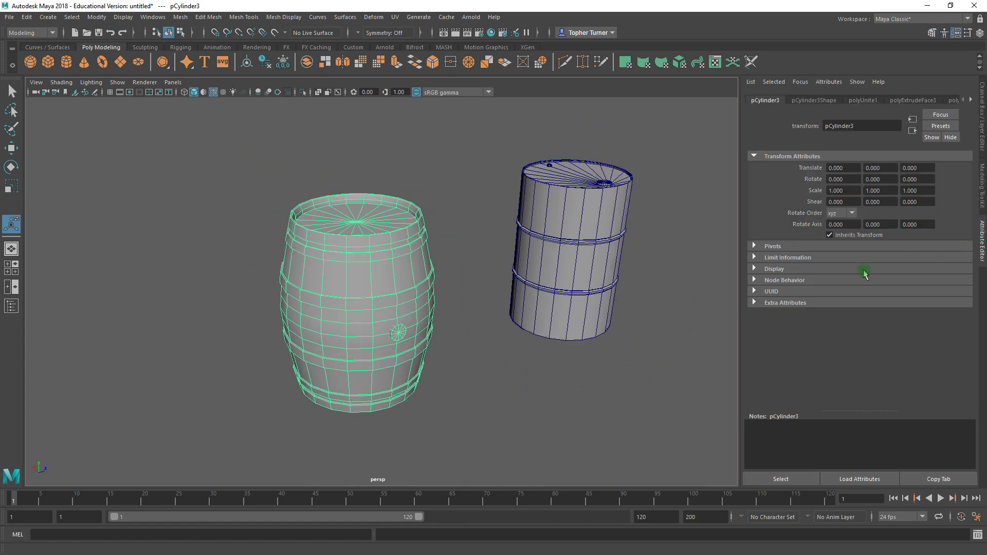
left_click(982, 102)
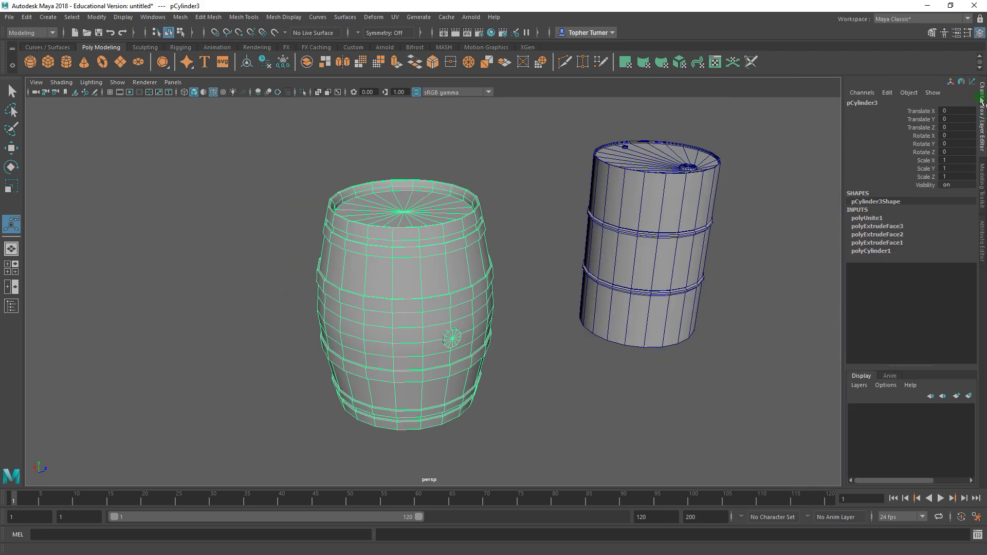
left_click(48, 17)
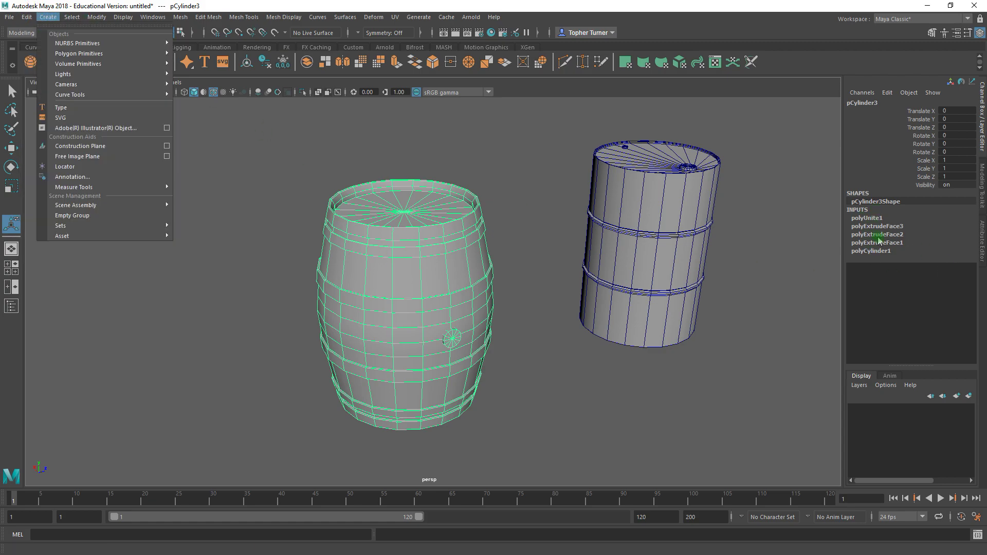
left_click(27, 17)
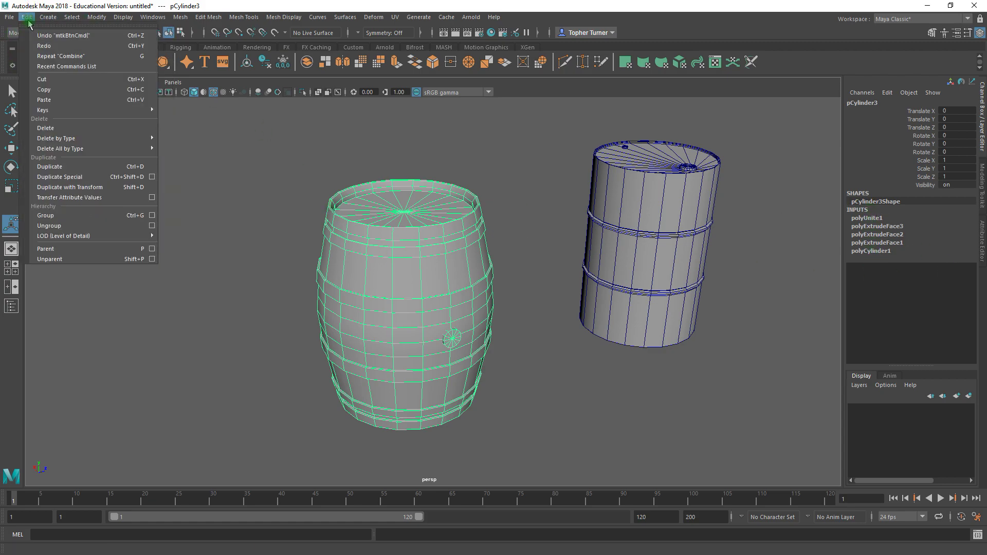
mouse_move(90, 148)
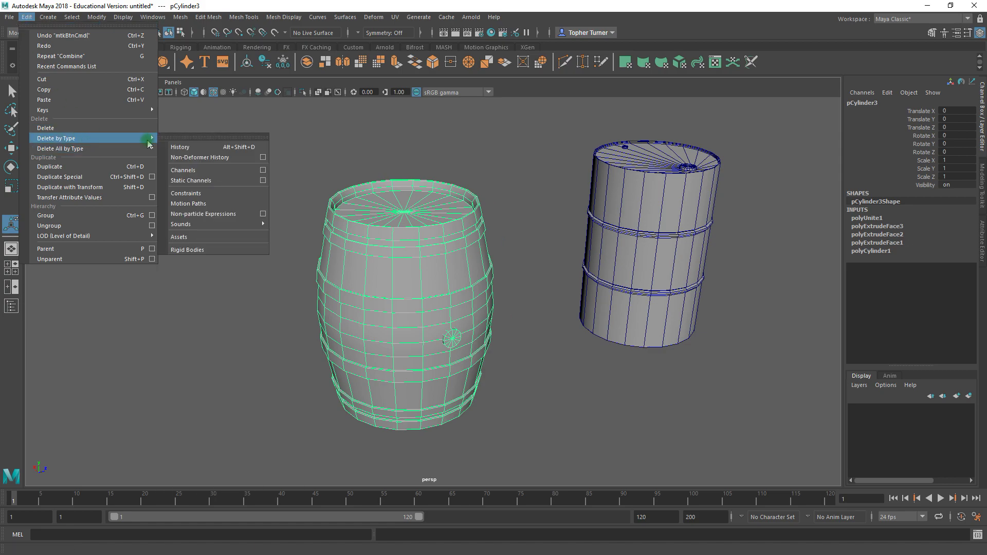
left_click(186, 149)
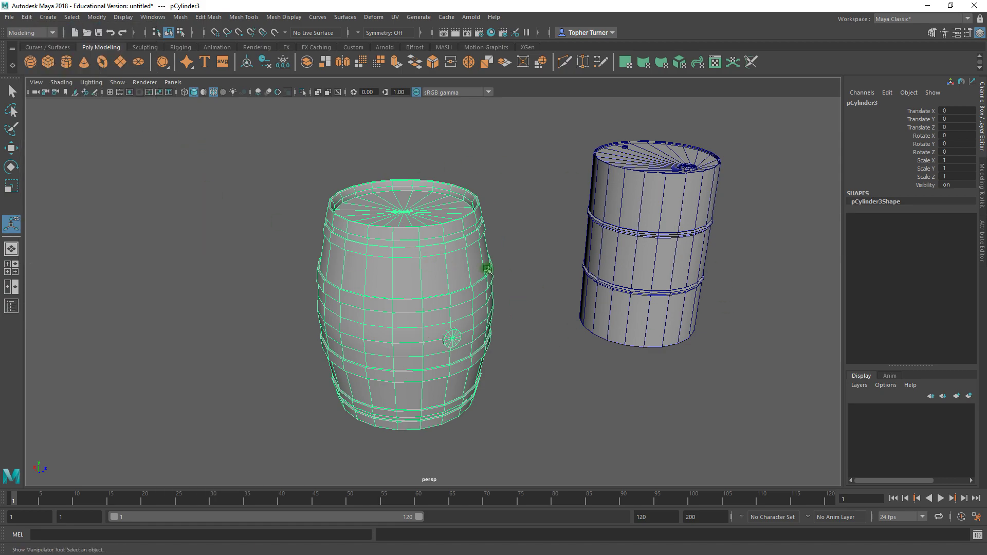
Rename the combined mesh WoodenBarrel and deselect it.
left_click(855, 105)
double_click(855, 105)
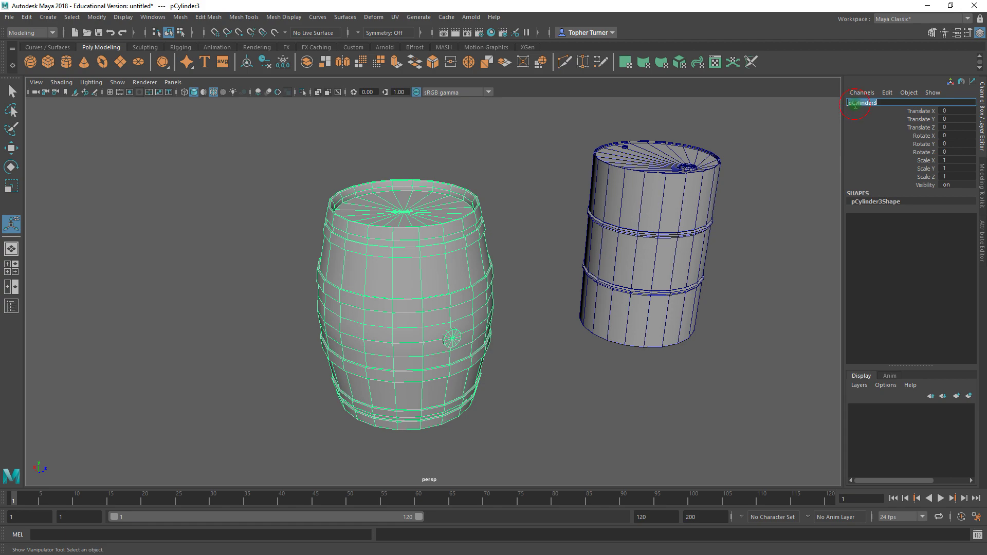
type("WoodenBarr")
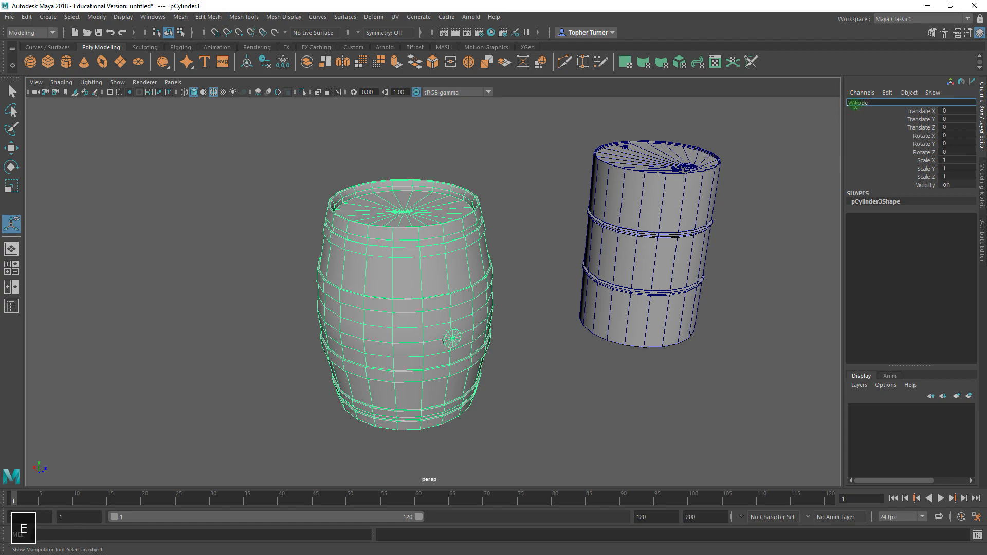
type("el")
key("Return")
middle_click_drag(577, 236, 531, 225, "alt")
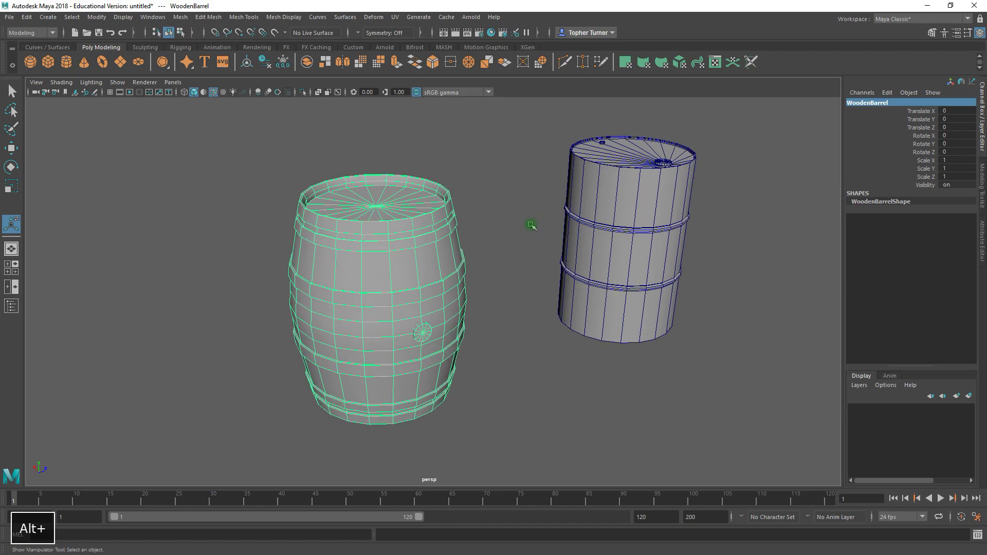
left_click(531, 225)
left_click_drag(637, 280, 564, 261, "alt")
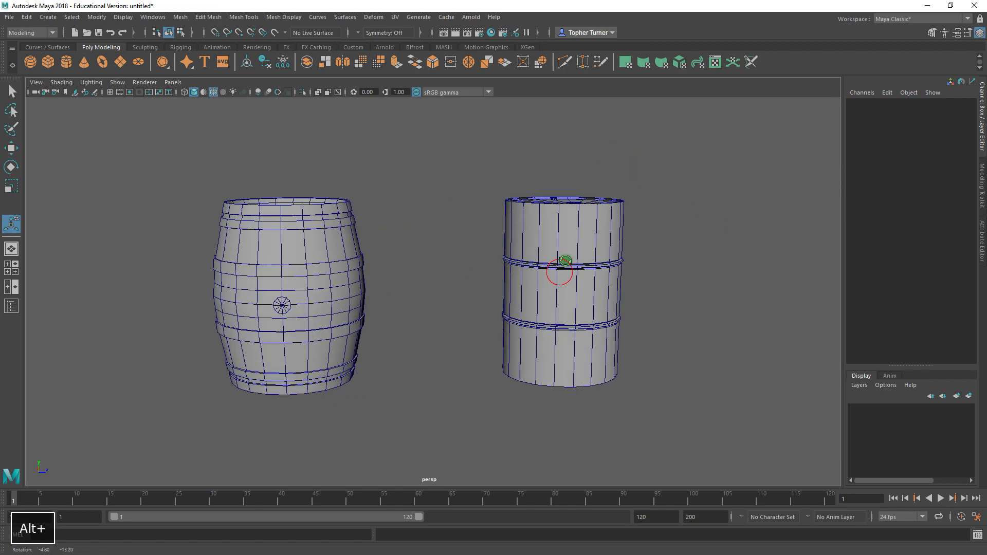
left_click_drag(696, 379, 612, 337, "alt")
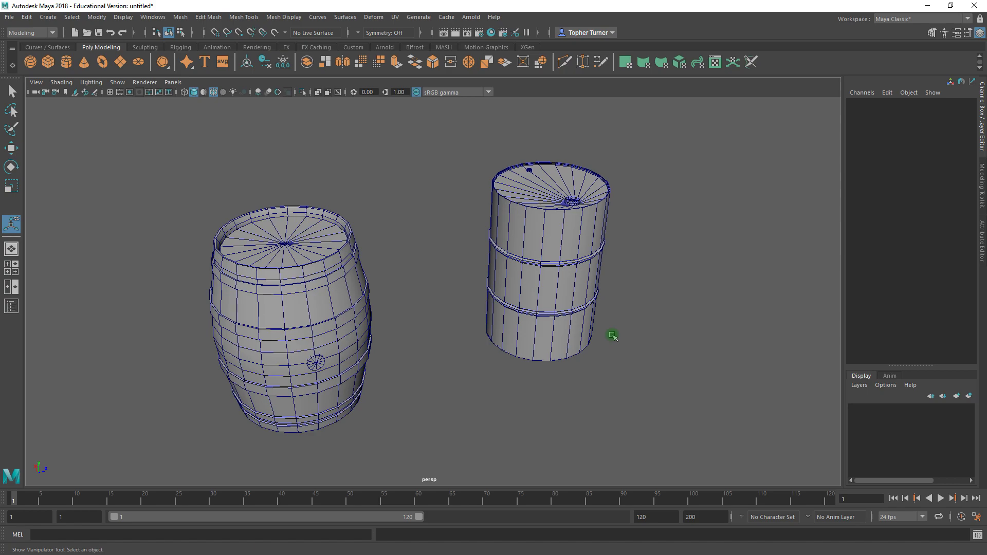
left_click_drag(545, 238, 520, 229, "alt")
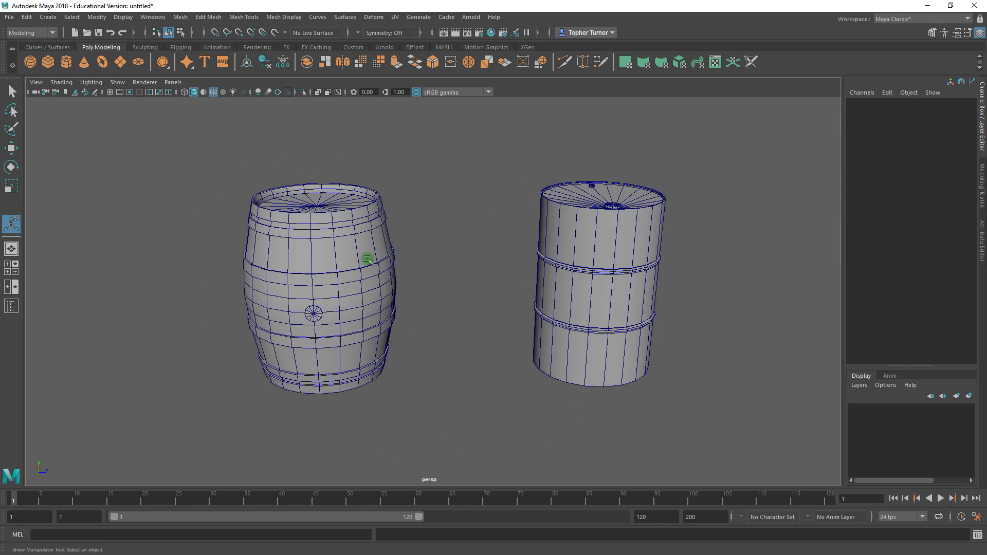
left_click(10, 17)
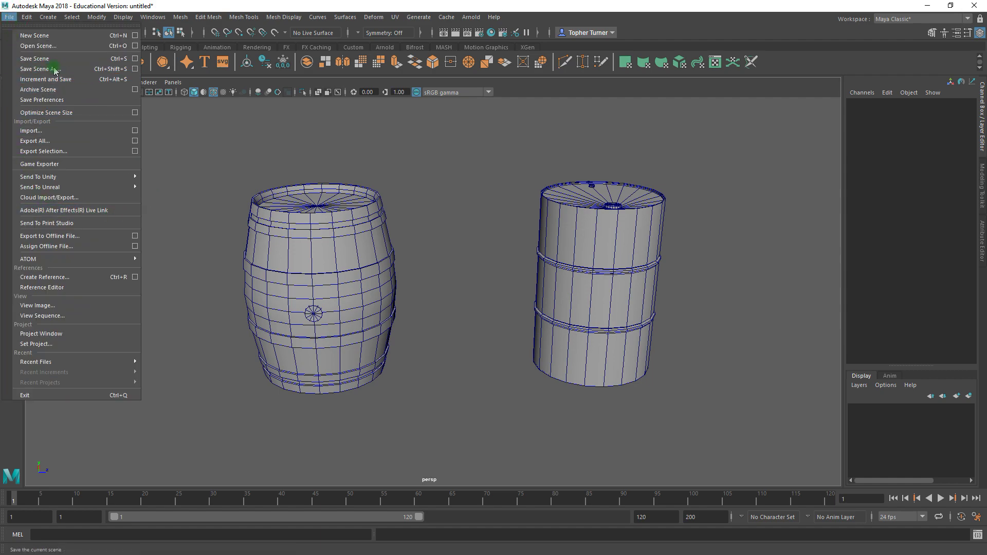
left_click(435, 351)
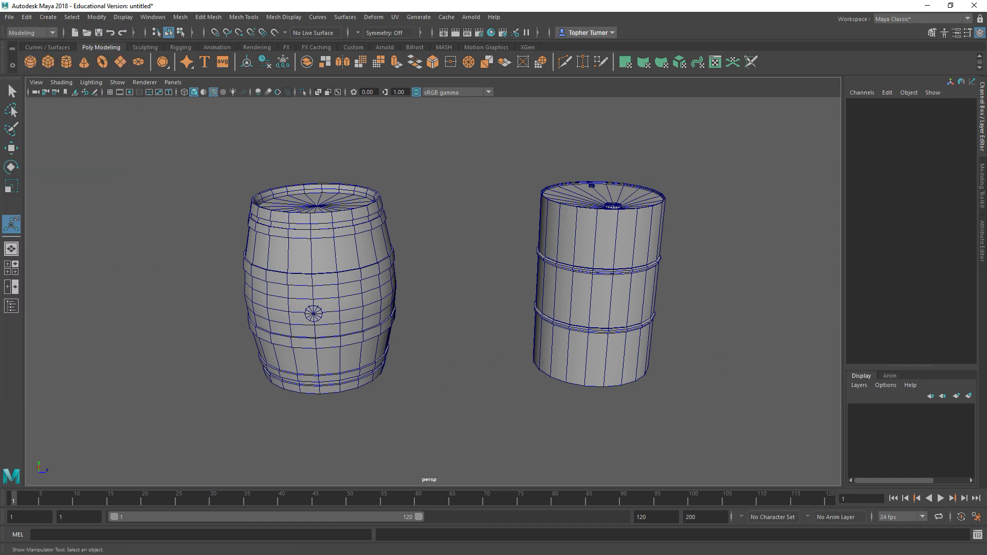